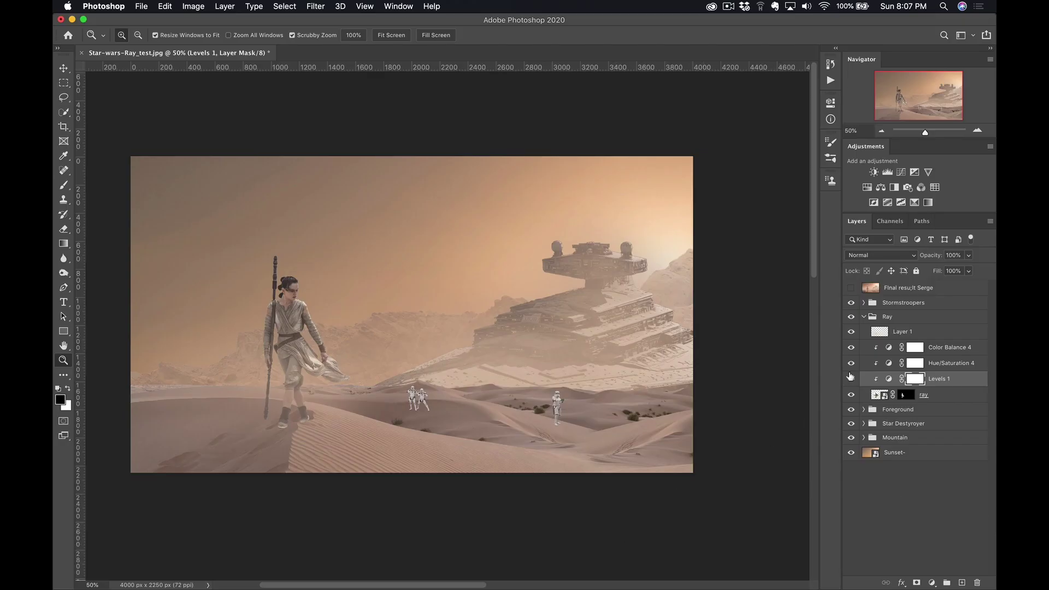
Collapse the Ray group and add a layer mask to the Foreground layer inside the Foreground group
{"action": "left_click", "coordinate": [864, 317]}
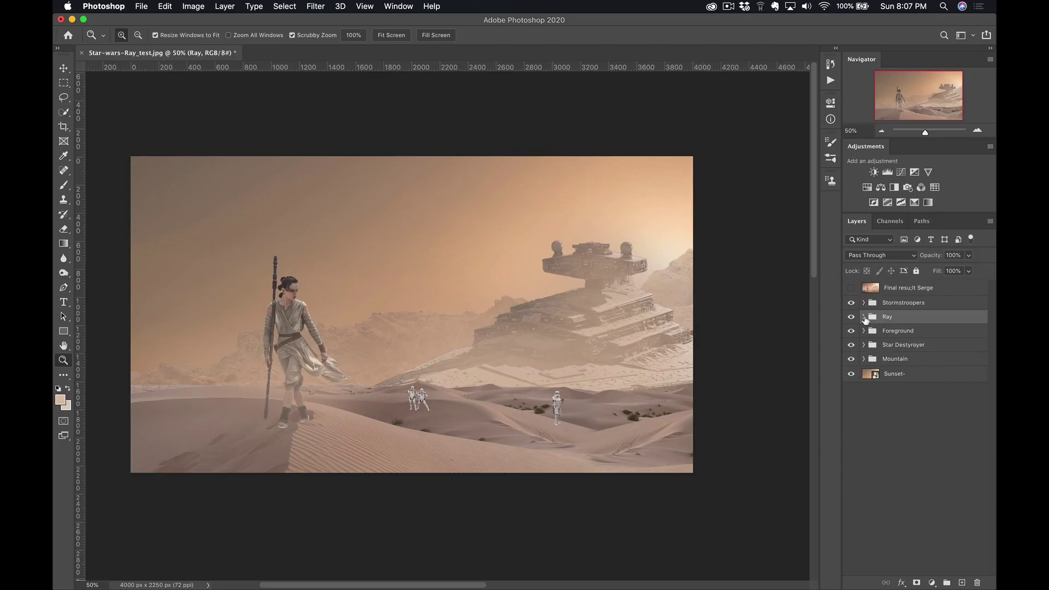
{"action": "left_click", "coordinate": [869, 359]}
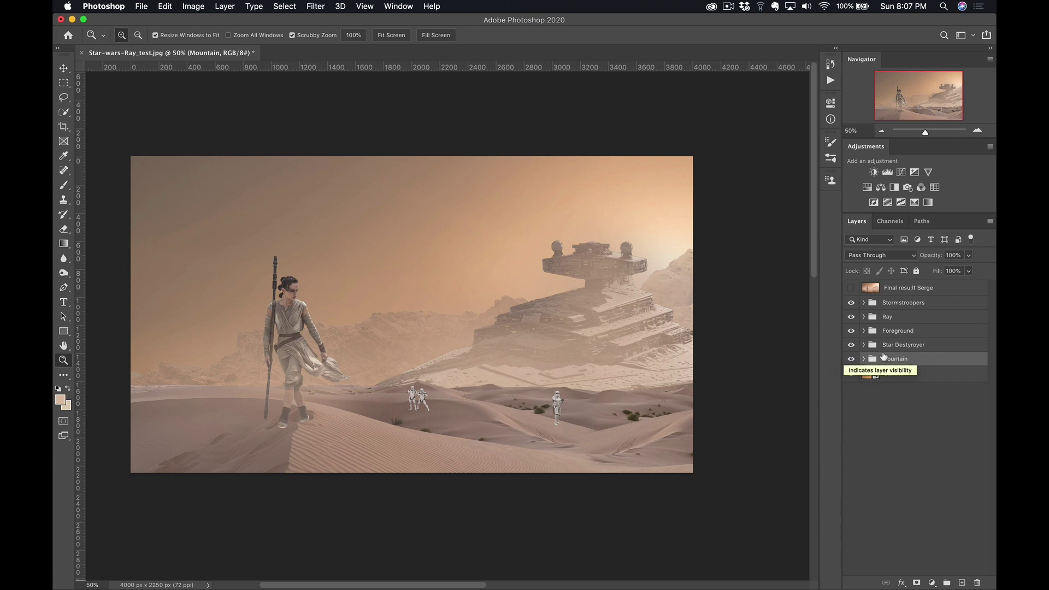
{"action": "left_click", "coordinate": [166, 388]}
{"action": "left_click", "coordinate": [150, 398]}
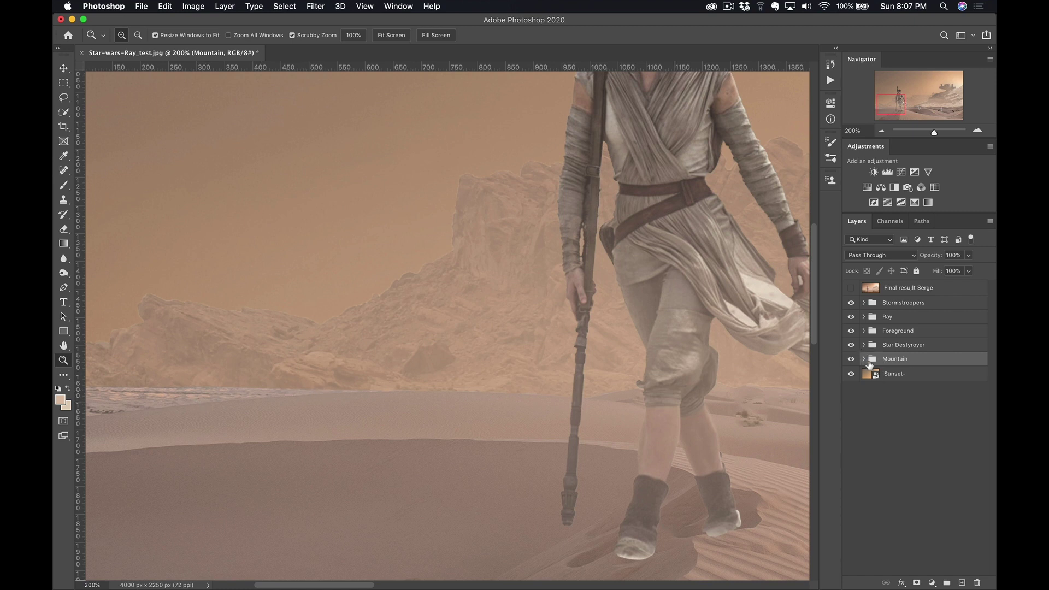
{"action": "left_click", "coordinate": [878, 335]}
{"action": "left_click", "coordinate": [864, 332]}
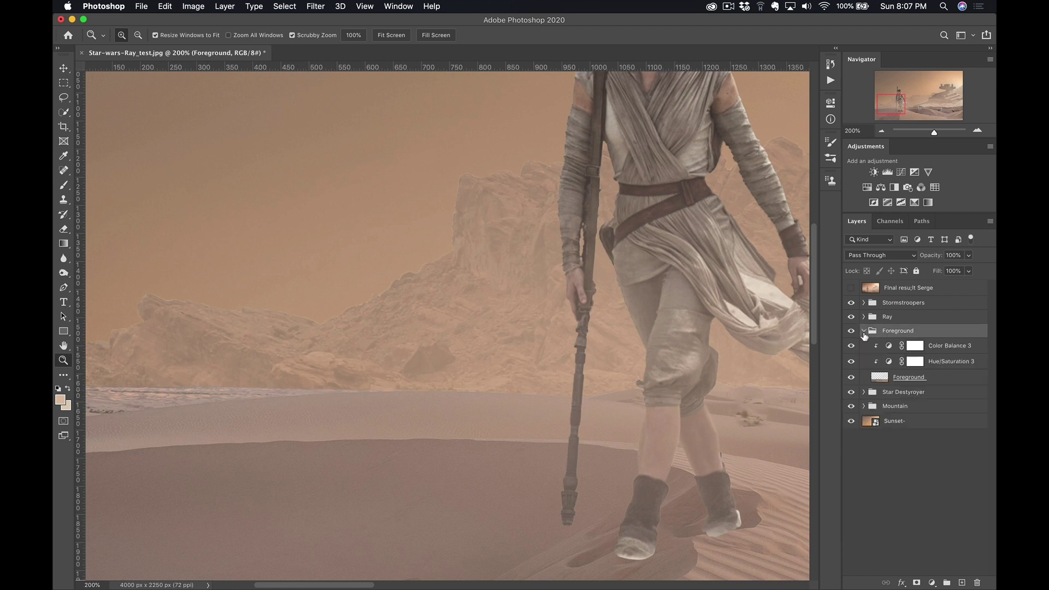
{"action": "left_click", "coordinate": [877, 379]}
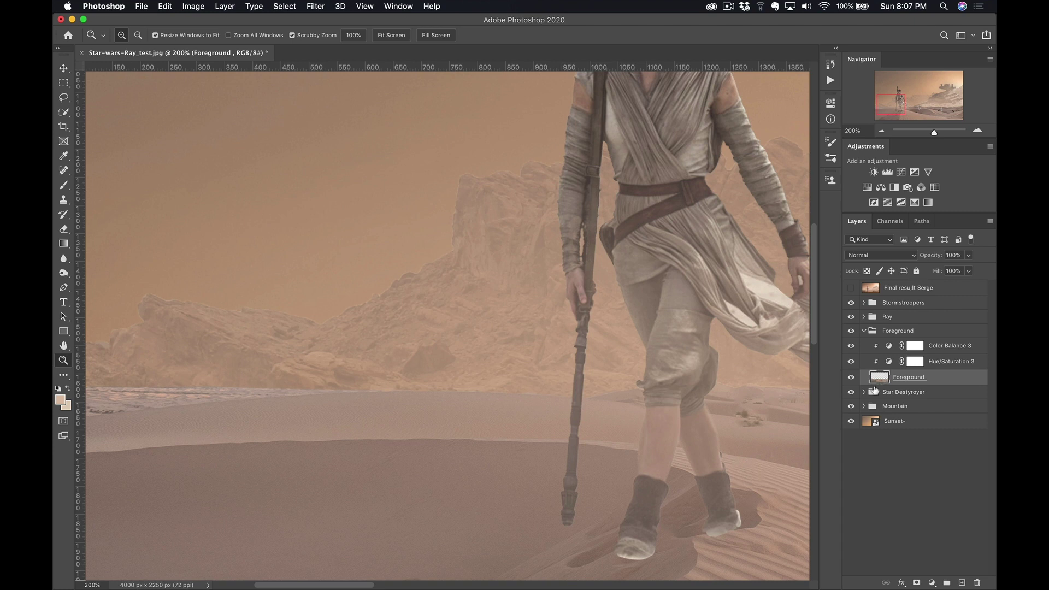
{"action": "left_click", "coordinate": [917, 583]}
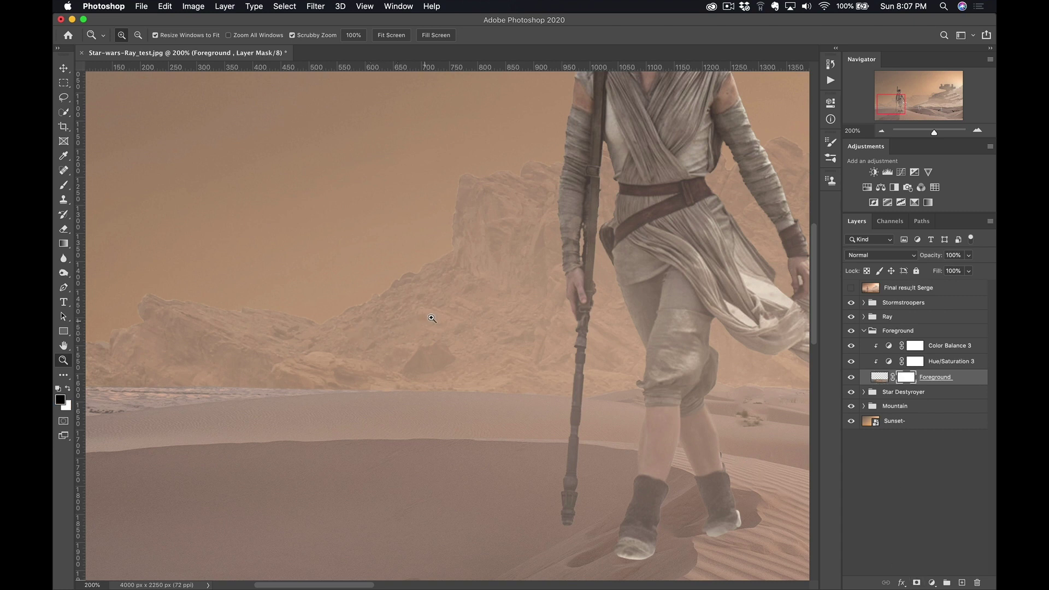
Set up a hard black brush at 35 px with 100% opacity for painting on the Foreground layer's mask
{"action": "key", "text": "b"}
{"action": "mouse_move", "coordinate": [438, 317]}
{"action": "left_mouse_down"}
{"action": "mouse_move", "coordinate": [256, 330]}
{"action": "mouse_move", "coordinate": [350, 290]}
{"action": "mouse_move", "coordinate": [368, 316]}
{"action": "mouse_move", "coordinate": [319, 326]}
{"action": "mouse_move", "coordinate": [374, 327]}
{"action": "left_mouse_up"}
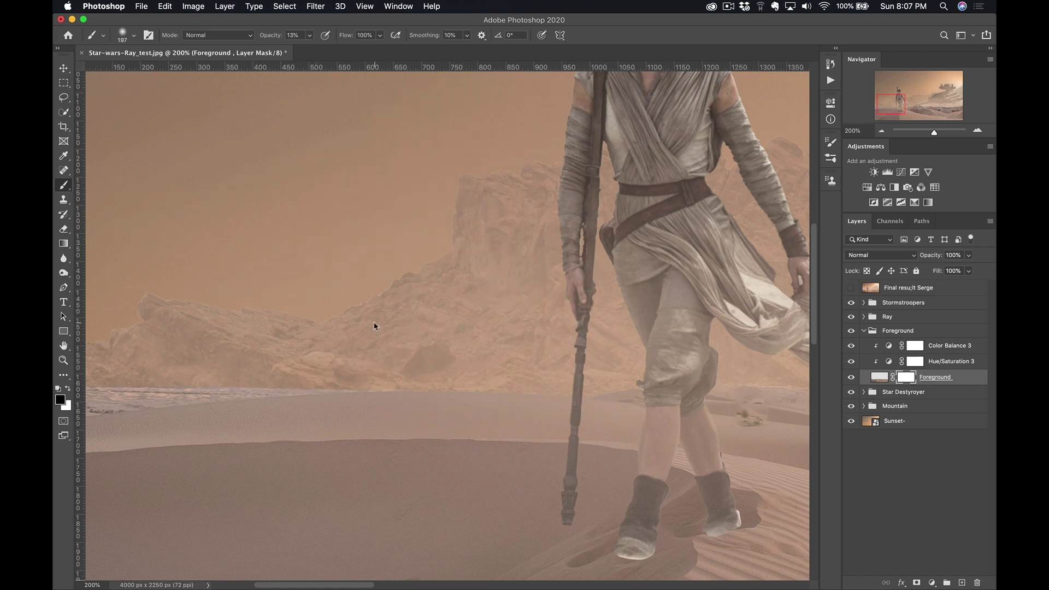
{"action": "right_click", "coordinate": [387, 302]}
{"action": "left_click_drag", "start_coordinate": [448, 350], "coordinate": [507, 350]}
{"action": "key", "text": "Return"}
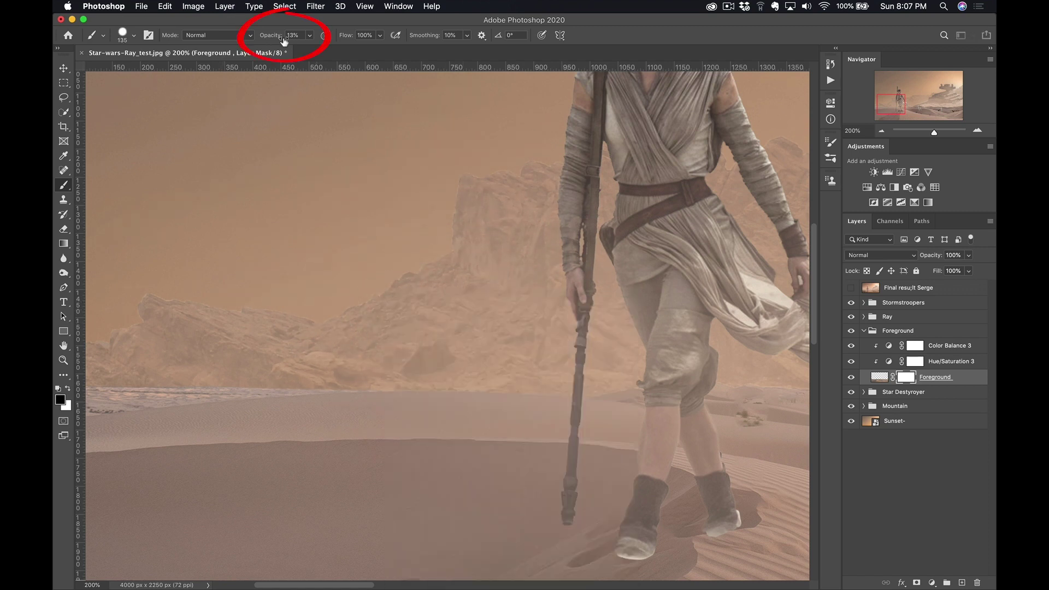
{"action": "left_click", "coordinate": [293, 35]}
{"action": "type", "text": "100"}
{"action": "left_click_drag", "start_coordinate": [253, 381], "coordinate": [200, 385]}
Paint black on the Foreground mask to hide the leftover strip along the horizon at the image's left edge
{"action": "left_click_drag", "start_coordinate": [315, 387], "coordinate": [378, 389]}
{"action": "scroll", "coordinate": [543, 330], "scroll_direction": "left", "scroll_amount": 10}
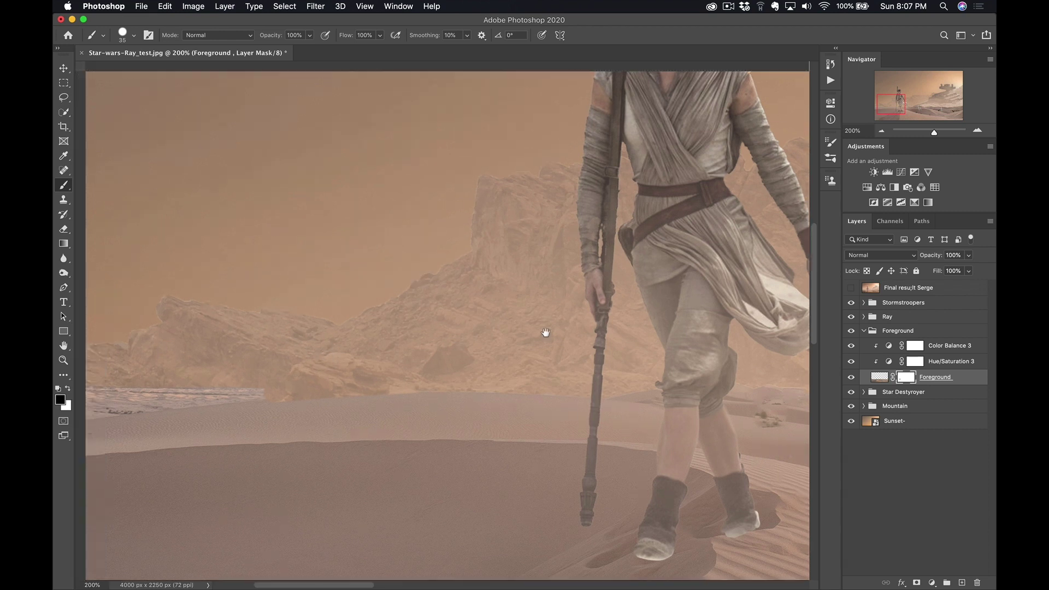
{"action": "left_click_drag", "start_coordinate": [460, 369], "coordinate": [454, 368]}
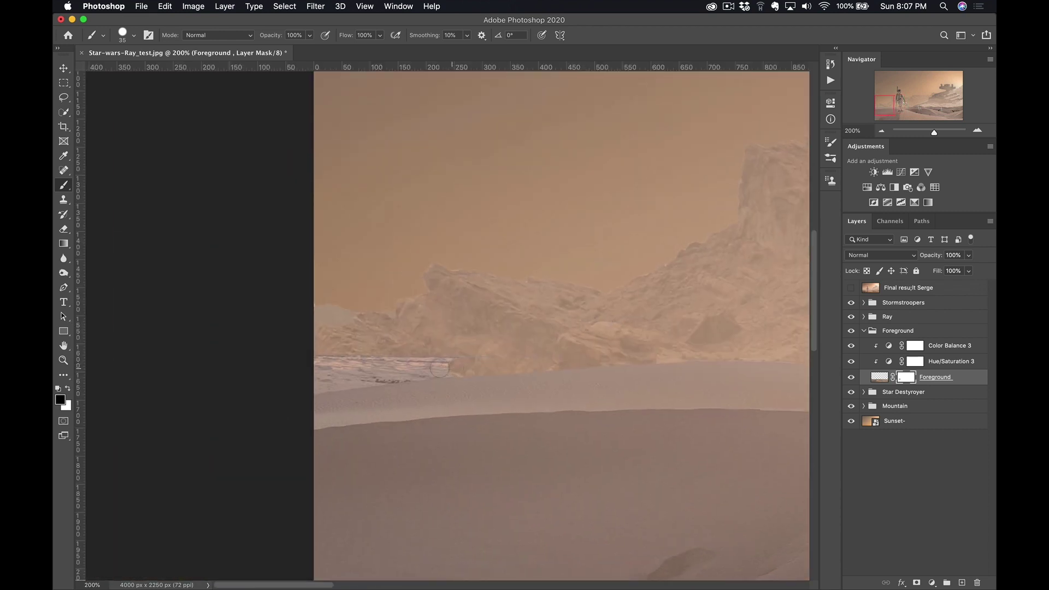
{"action": "left_click_drag", "start_coordinate": [451, 370], "coordinate": [314, 388]}
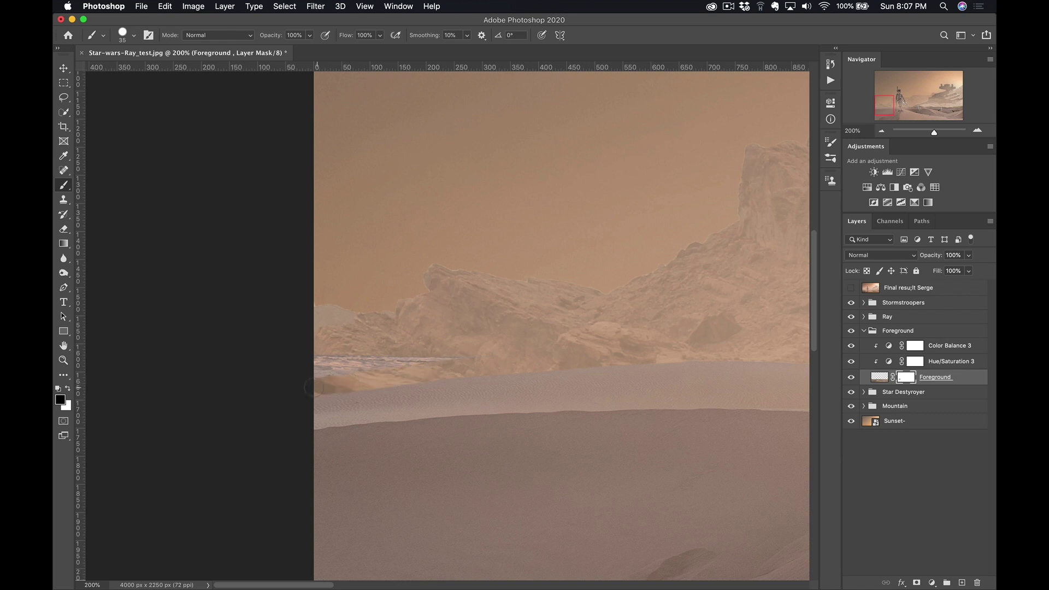
{"action": "left_click_drag", "start_coordinate": [435, 353], "coordinate": [316, 370]}
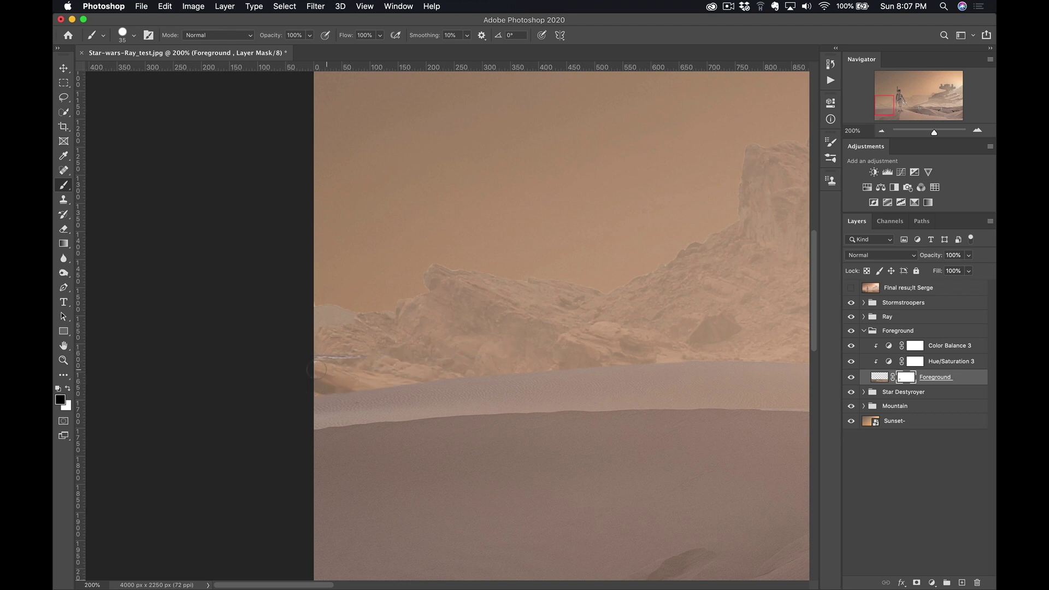
Examine the woman's feet, her staff and the surrounding dune to judge how the figure sits on the sand
{"action": "scroll", "coordinate": [694, 328], "scroll_direction": "right", "scroll_amount": 10}
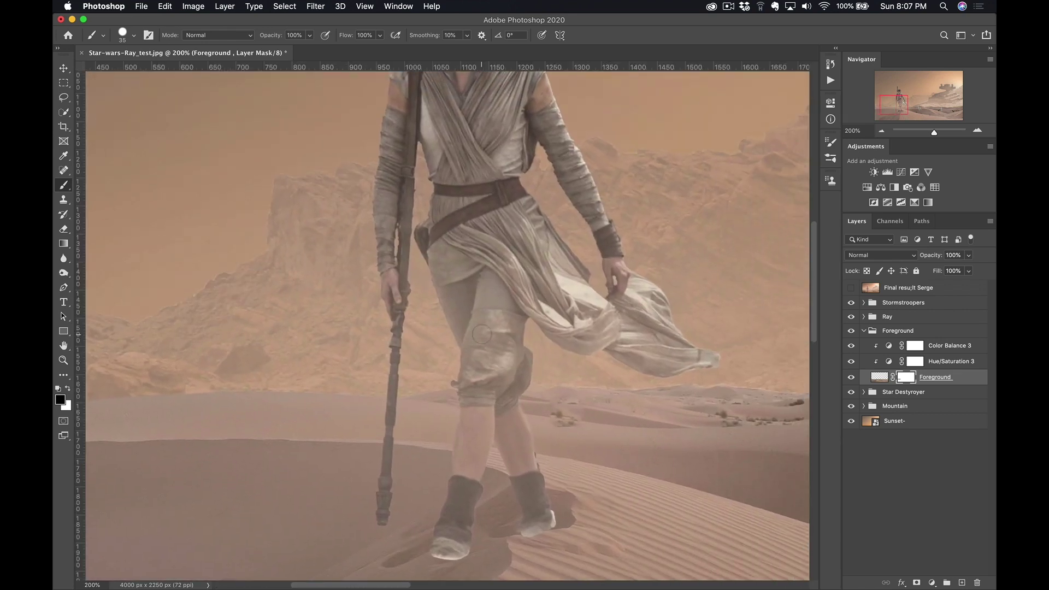
{"action": "key", "text": "z"}
{"action": "left_click_drag", "start_coordinate": [445, 321], "coordinate": [483, 317]}
{"action": "left_click", "coordinate": [481, 317], "text": "alt"}
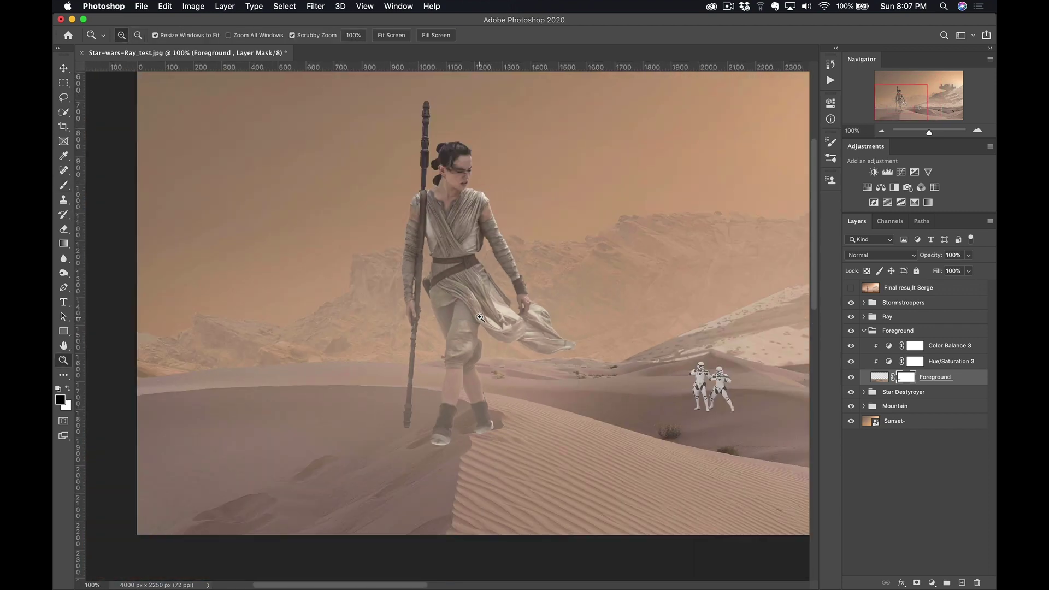
{"action": "mouse_move", "coordinate": [634, 333]}
{"action": "left_mouse_down"}
{"action": "mouse_move", "coordinate": [487, 359]}
{"action": "mouse_move", "coordinate": [627, 349]}
{"action": "left_mouse_up"}
{"action": "left_click", "coordinate": [469, 426]}
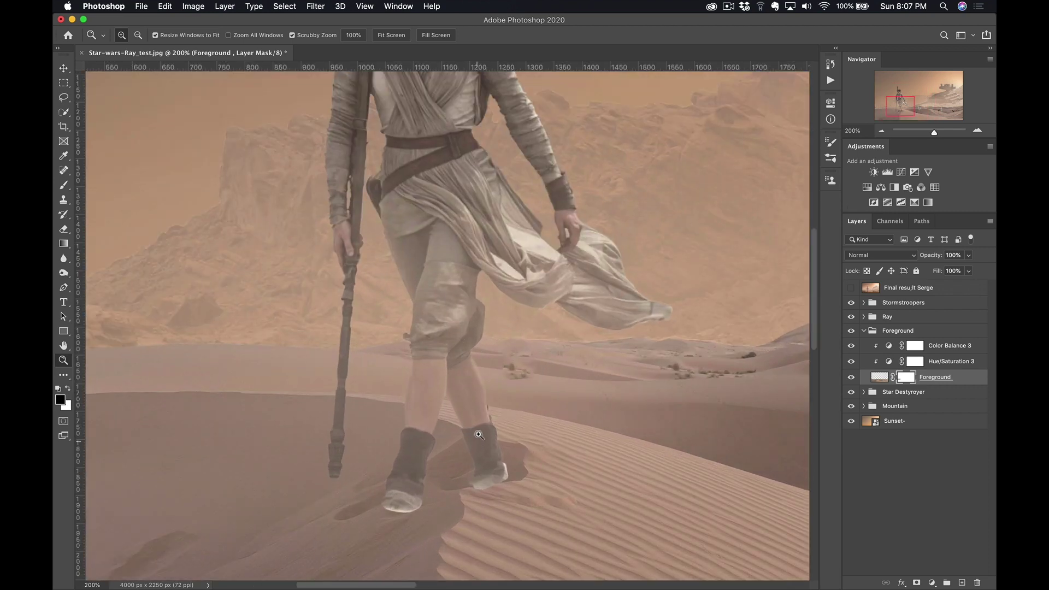
{"action": "left_click", "coordinate": [466, 390], "text": "alt"}
{"action": "left_click", "coordinate": [466, 390], "text": "alt"}
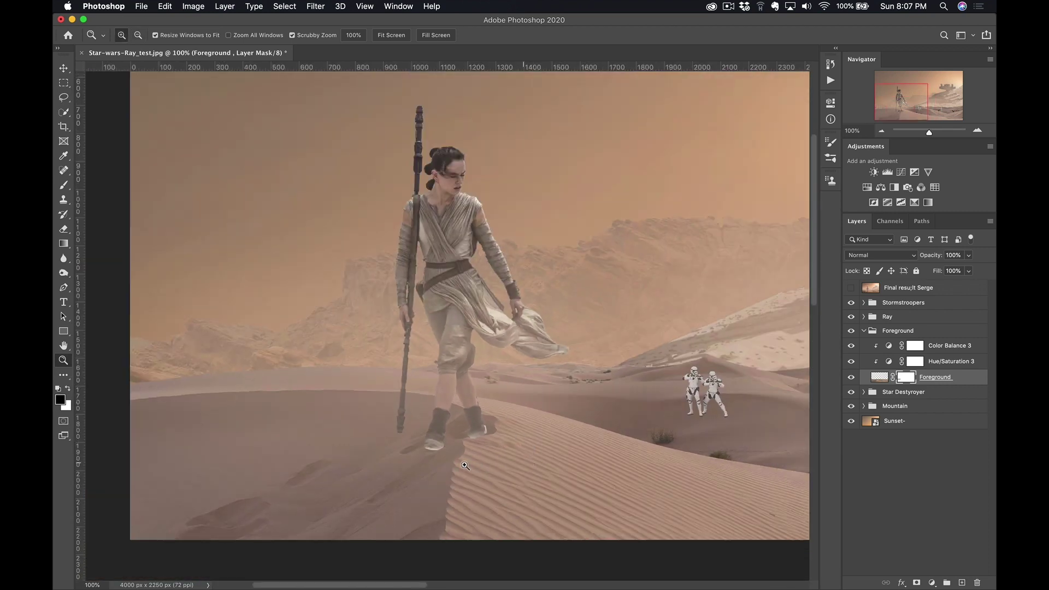
{"action": "left_click", "coordinate": [453, 454]}
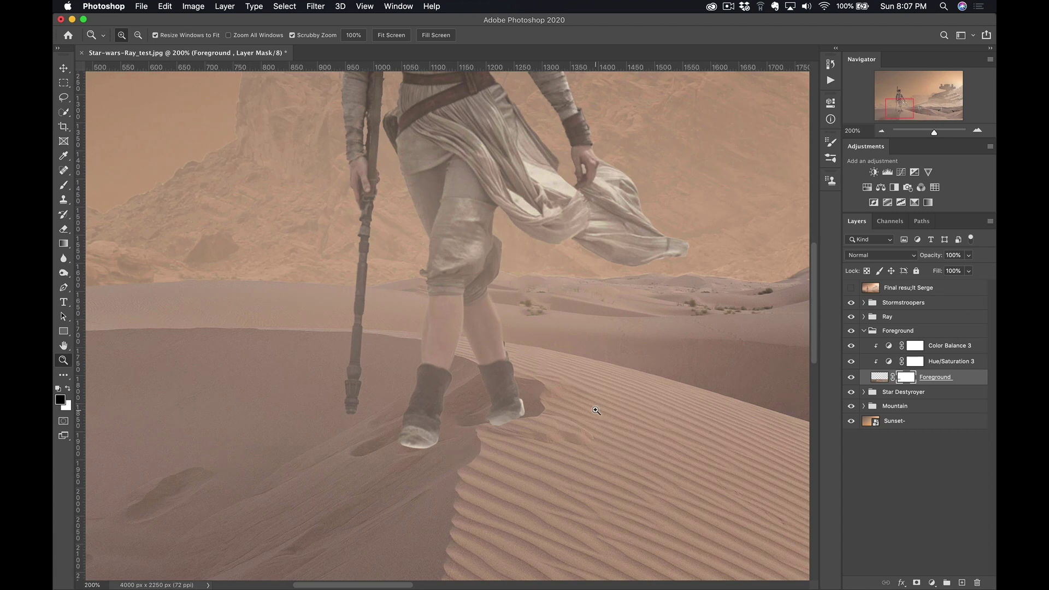
Collapse the Foreground group and add a layer named "Shadow ray" directly below the ray layer in the Ray group
{"action": "left_click", "coordinate": [936, 394]}
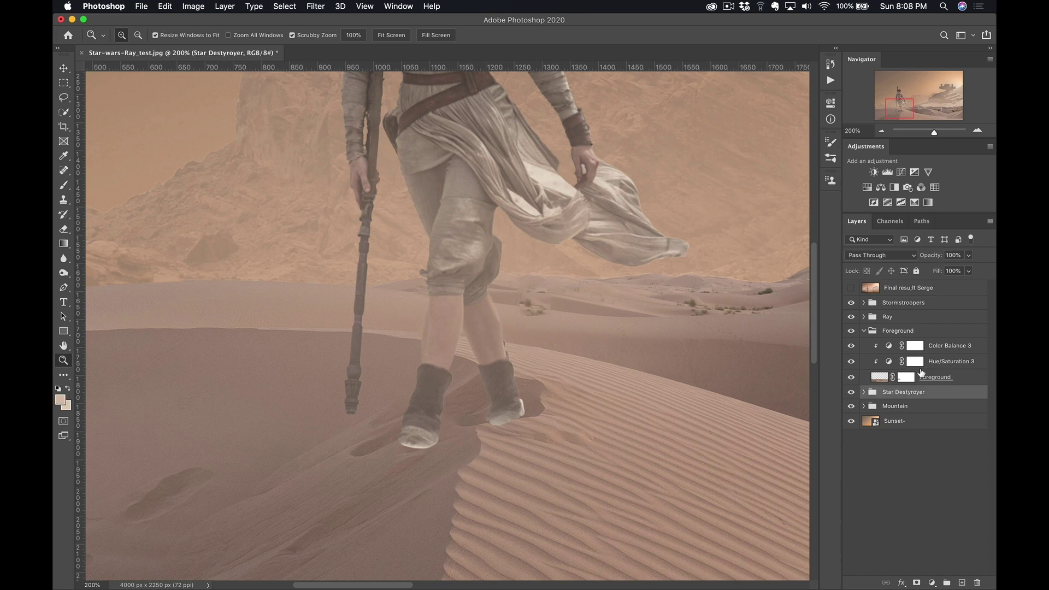
{"action": "left_click", "coordinate": [864, 331]}
{"action": "left_click", "coordinate": [874, 322]}
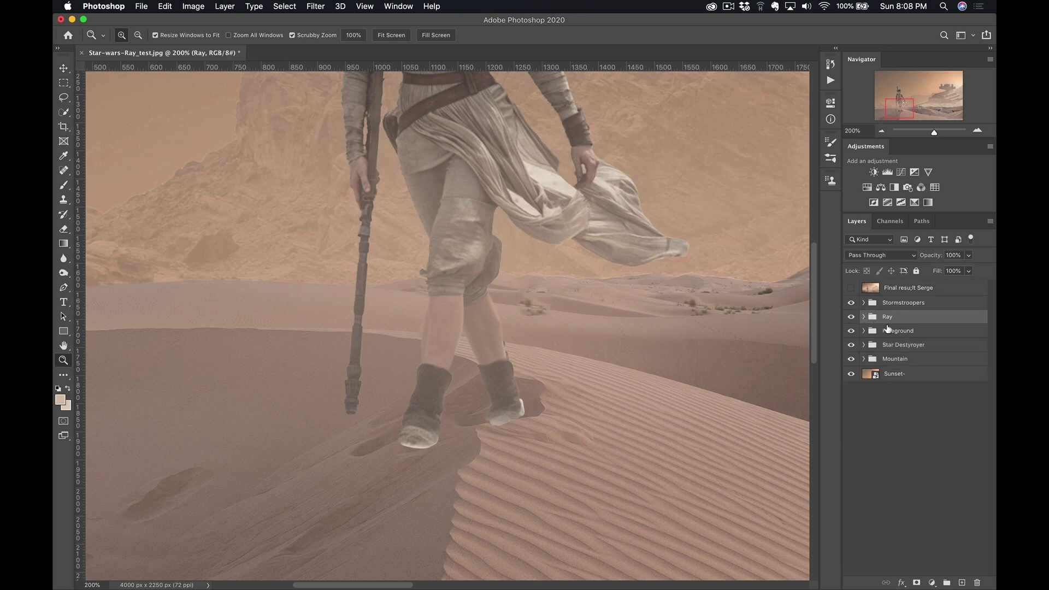
{"action": "left_click", "coordinate": [864, 317]}
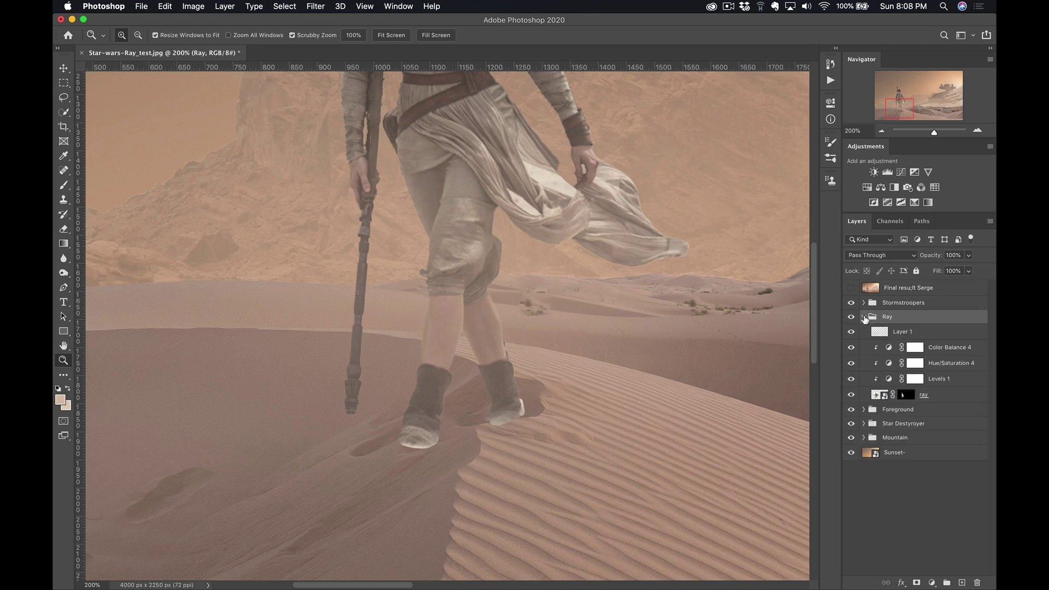
{"action": "left_click", "coordinate": [951, 399]}
{"action": "left_click", "coordinate": [962, 583]}
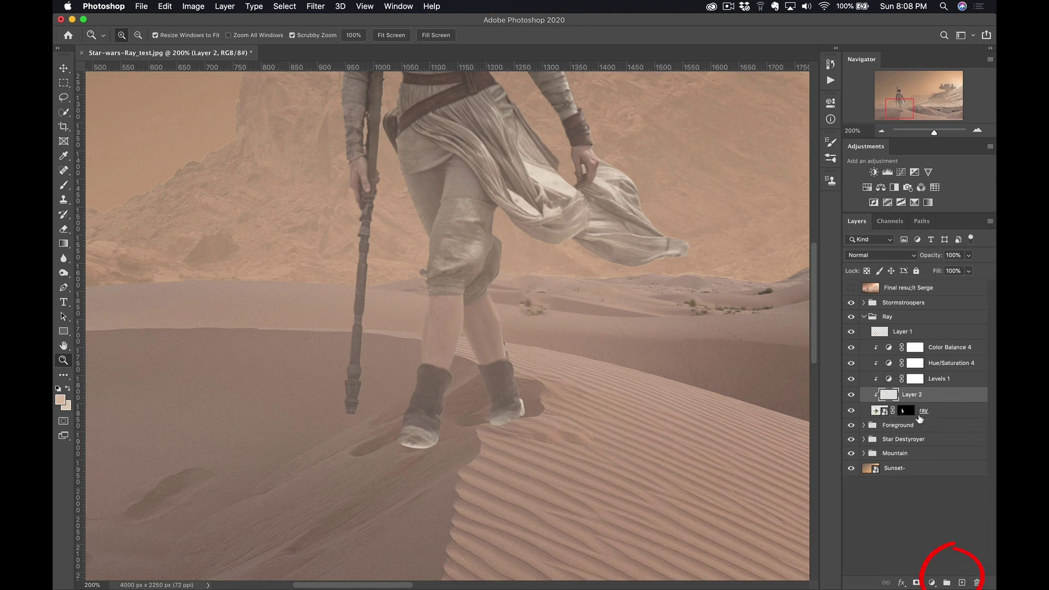
{"action": "left_click_drag", "start_coordinate": [914, 399], "coordinate": [885, 418]}
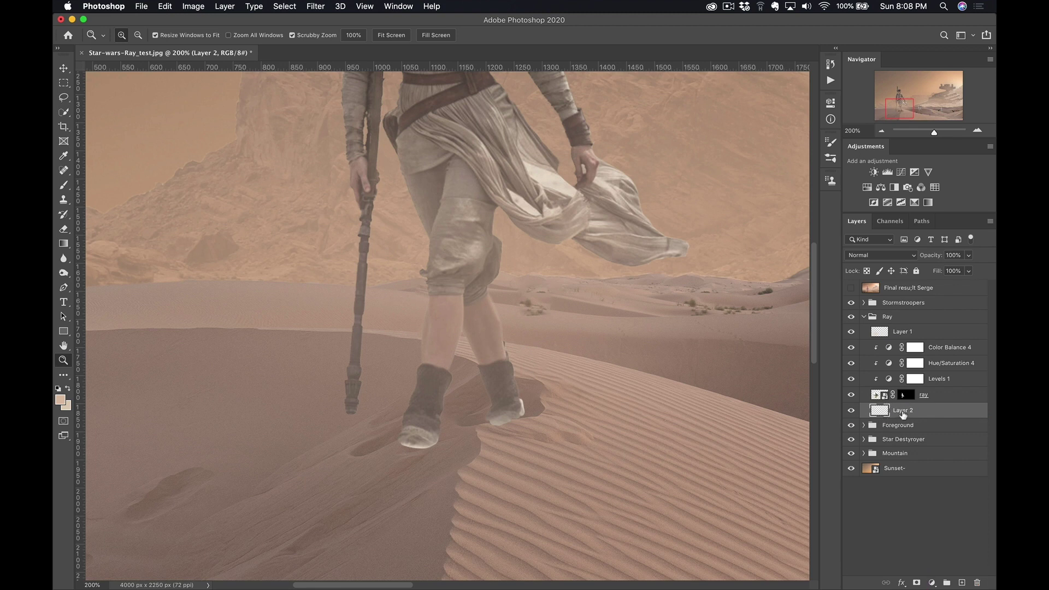
{"action": "type", "text": "Shadow ray"}
{"action": "key", "text": "Return"}
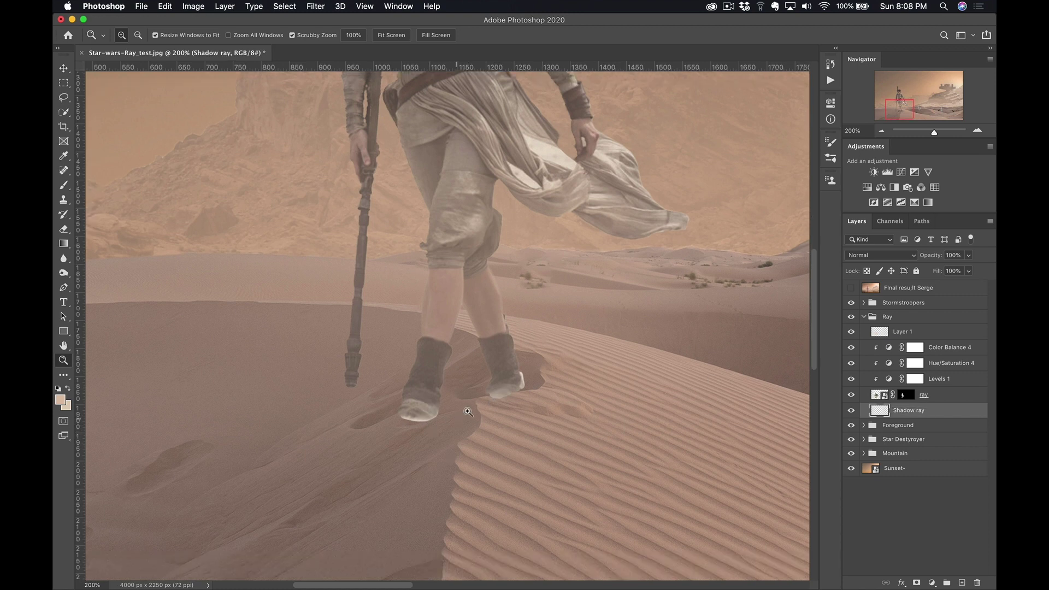
Load the ray layer's mask as a selection around the woman, keeping the Shadow ray layer active
{"action": "left_click", "coordinate": [464, 410], "text": "alt"}
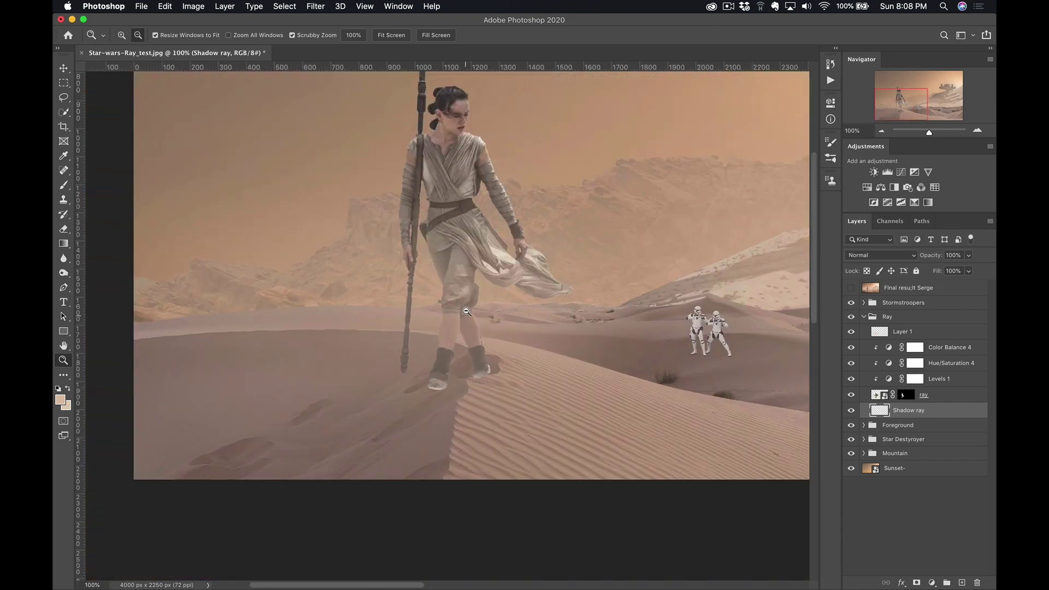
{"action": "left_click", "coordinate": [467, 314], "text": "alt"}
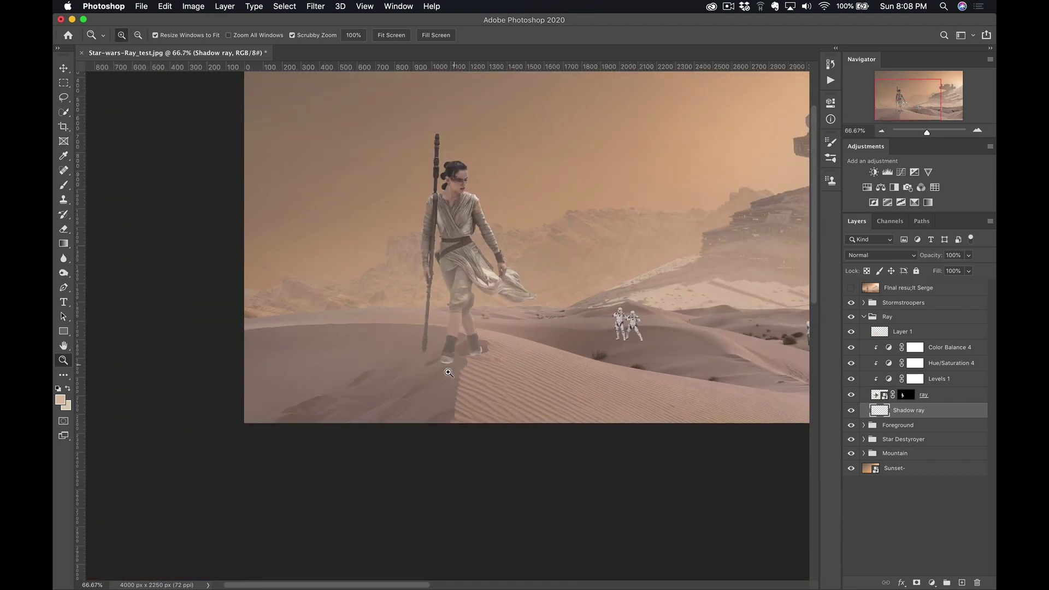
{"action": "left_click", "coordinate": [471, 345]}
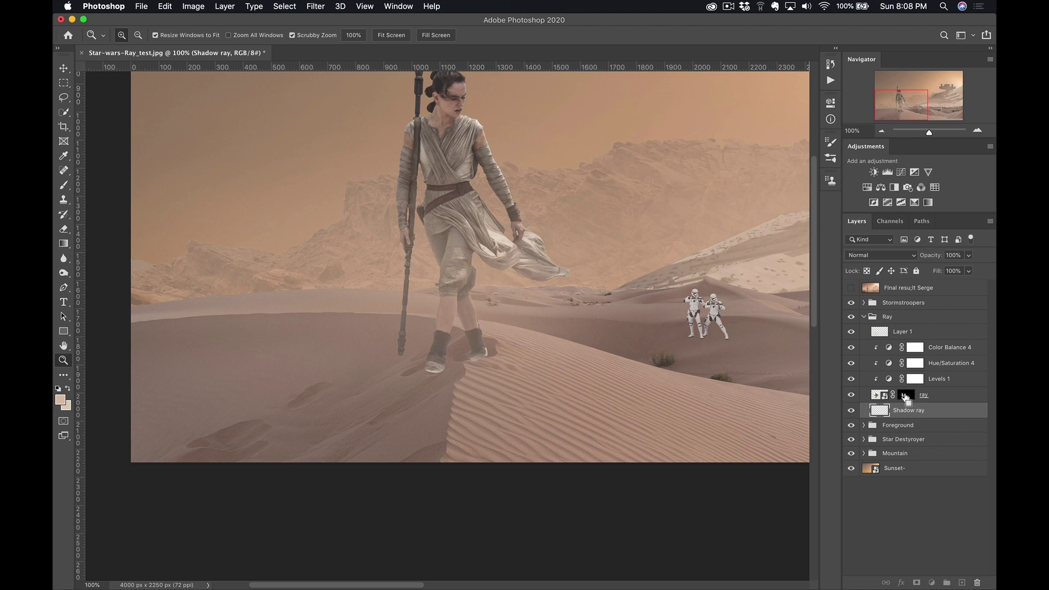
{"action": "left_click", "coordinate": [905, 396], "text": "super"}
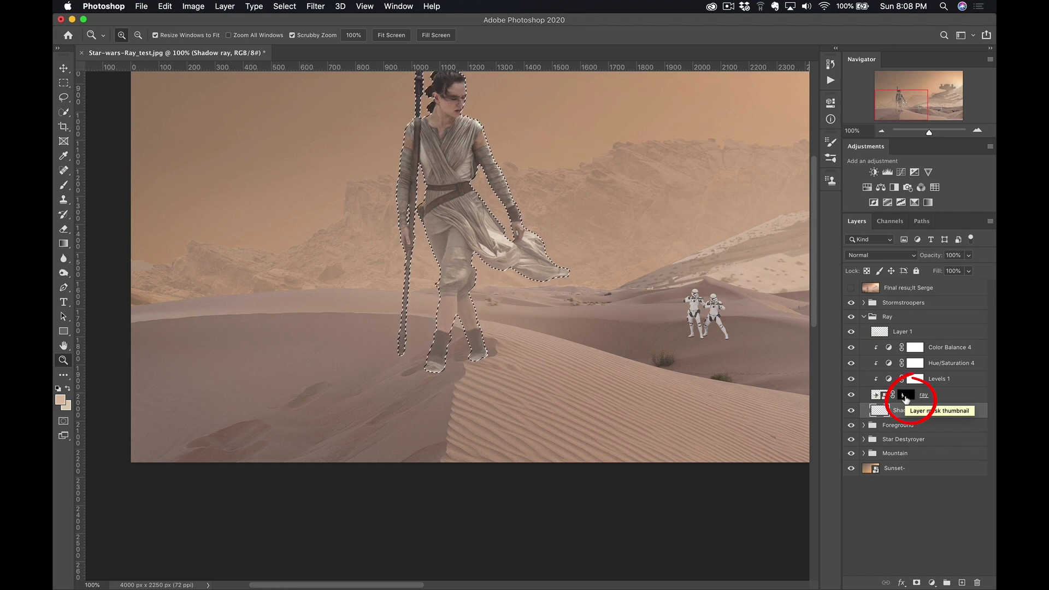
{"action": "key", "text": "super+d"}
{"action": "key", "text": "super+r"}
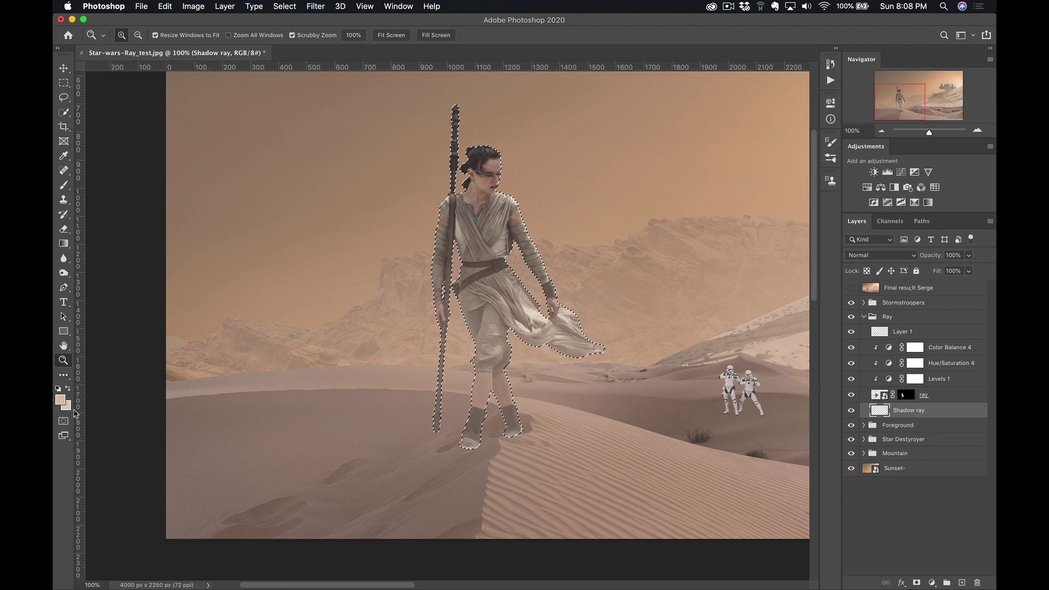
Set the foreground colour to the brown 846b61 sampled from the dark sand in the lower-left part of the image
{"action": "left_click", "coordinate": [60, 400]}
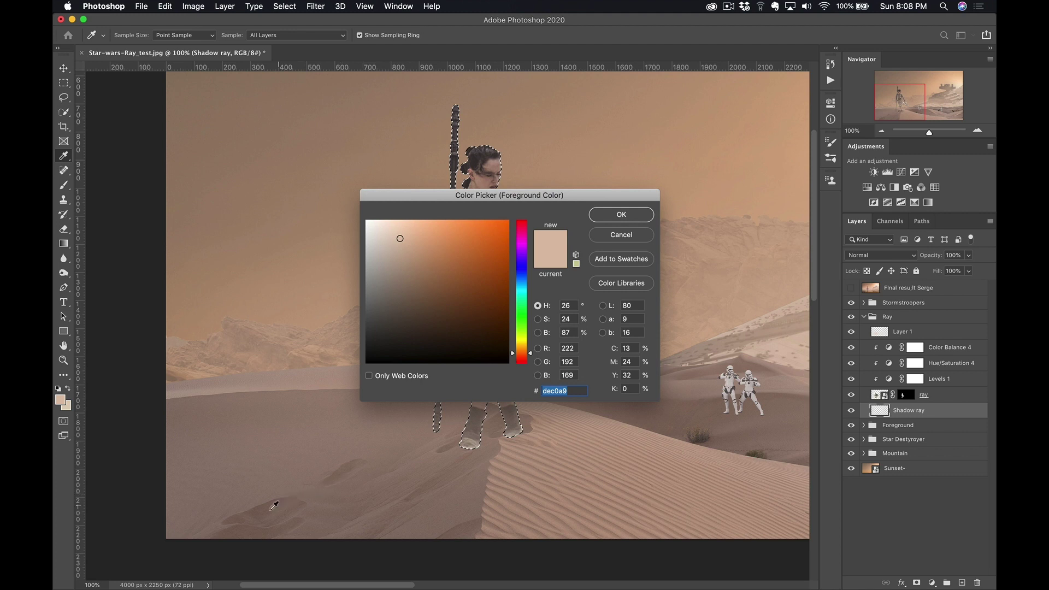
{"action": "left_click", "coordinate": [272, 506]}
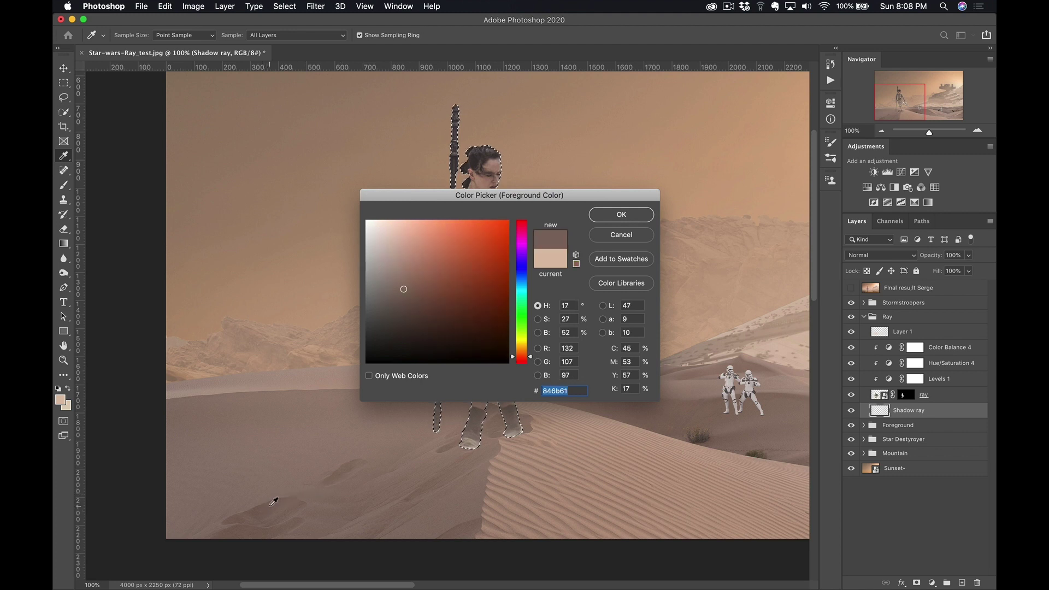
{"action": "left_click", "coordinate": [622, 215]}
{"action": "key", "text": "z"}
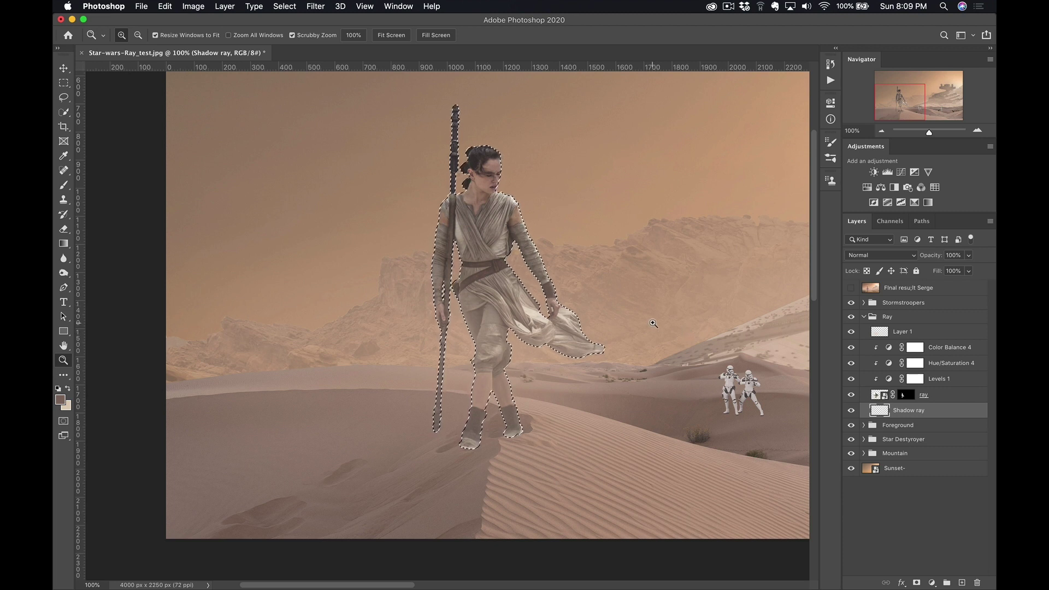
Fill the selection on the Shadow ray layer with the foreground colour in Normal mode at 100% opacity
{"action": "left_click", "coordinate": [165, 6]}
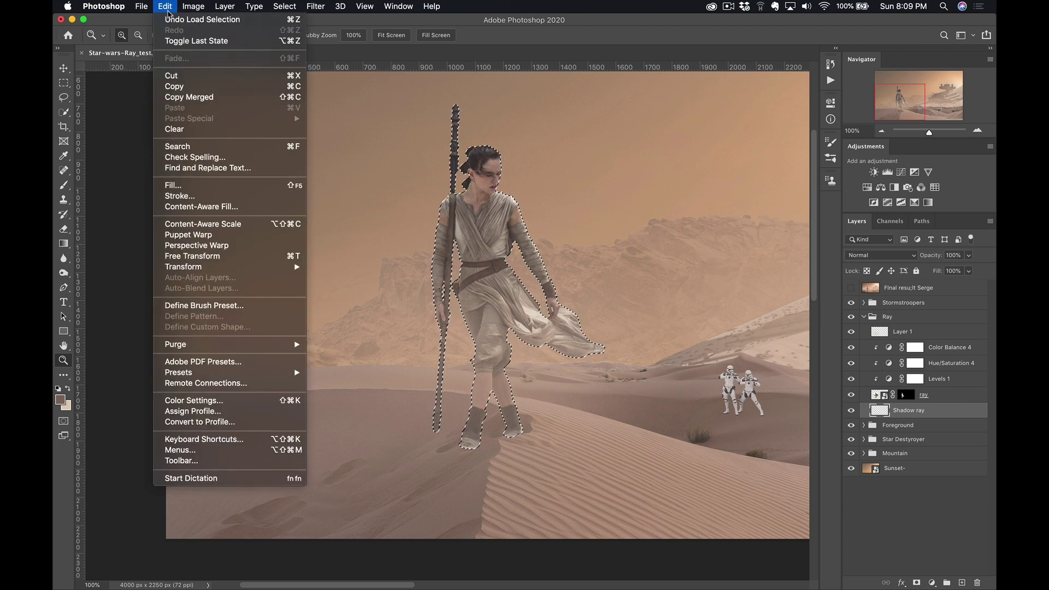
{"action": "left_click", "coordinate": [204, 189]}
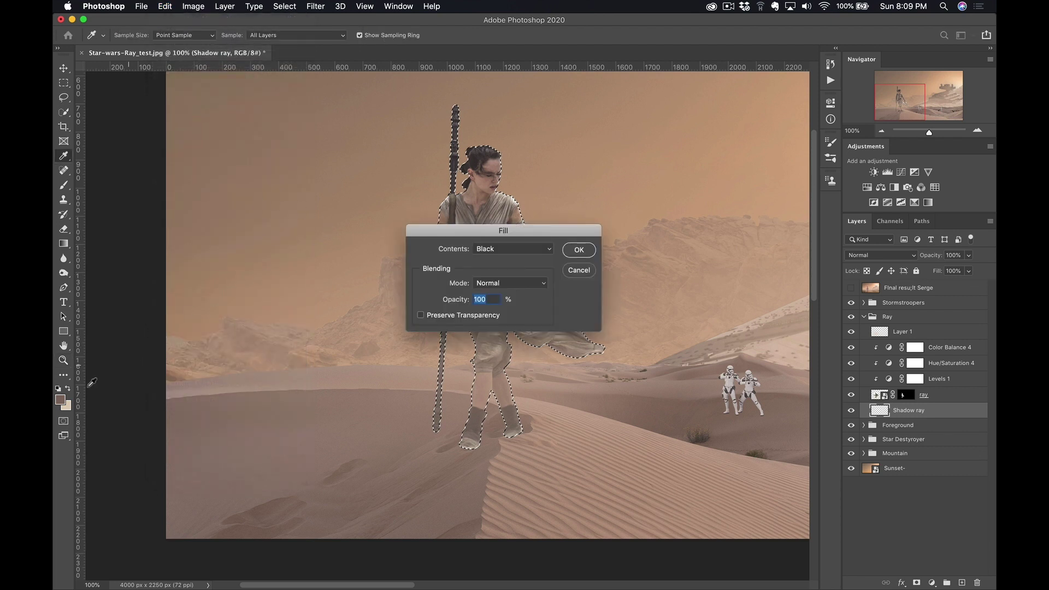
{"action": "left_click", "coordinate": [505, 250]}
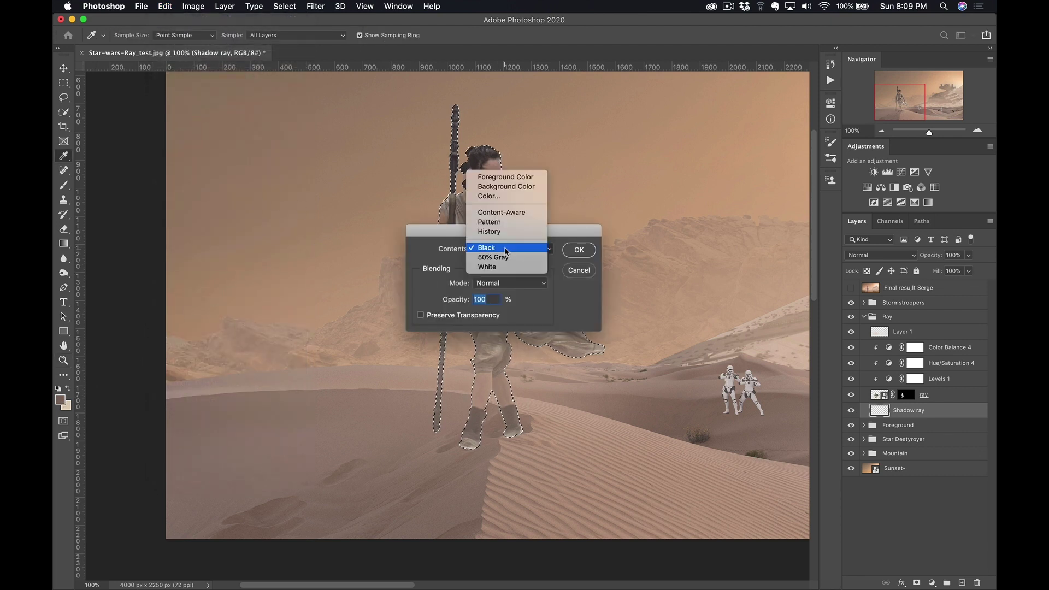
{"action": "left_click", "coordinate": [514, 174]}
{"action": "left_click", "coordinate": [580, 250]}
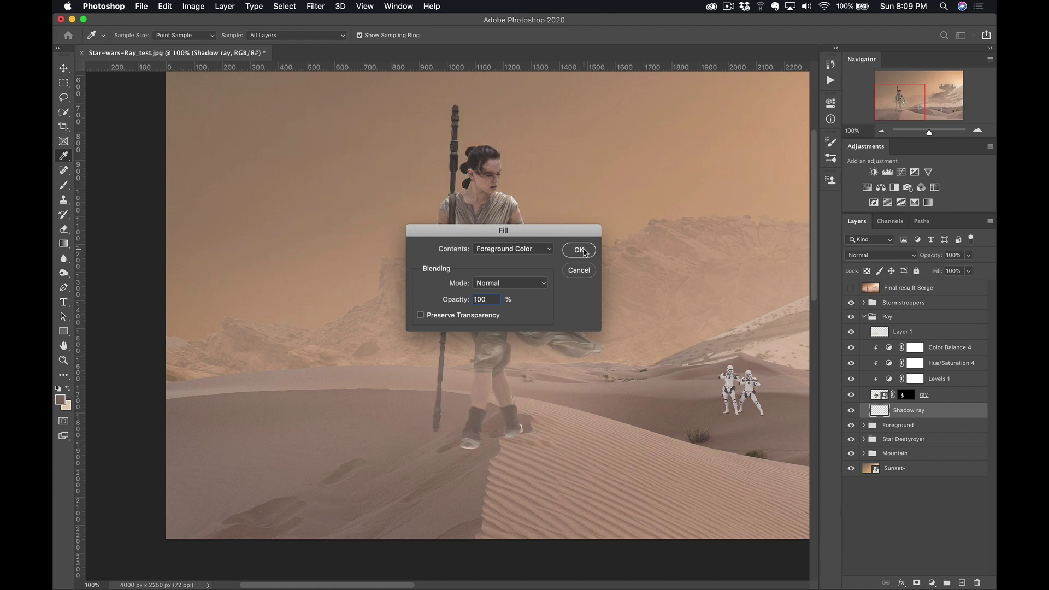
Deselect the filled outline of the woman
{"action": "key", "text": "z"}
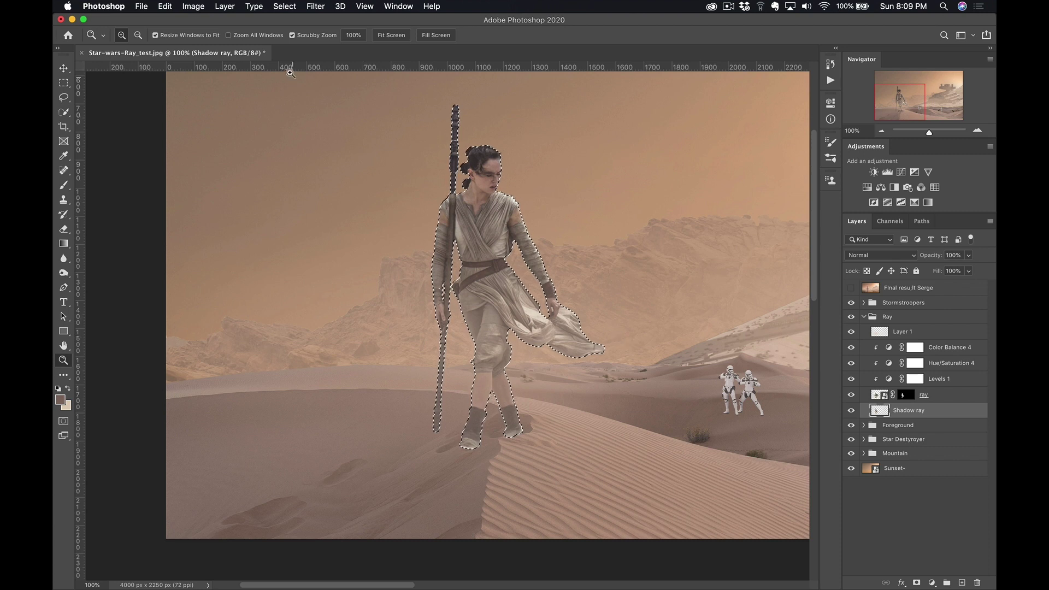
{"action": "left_click", "coordinate": [285, 6]}
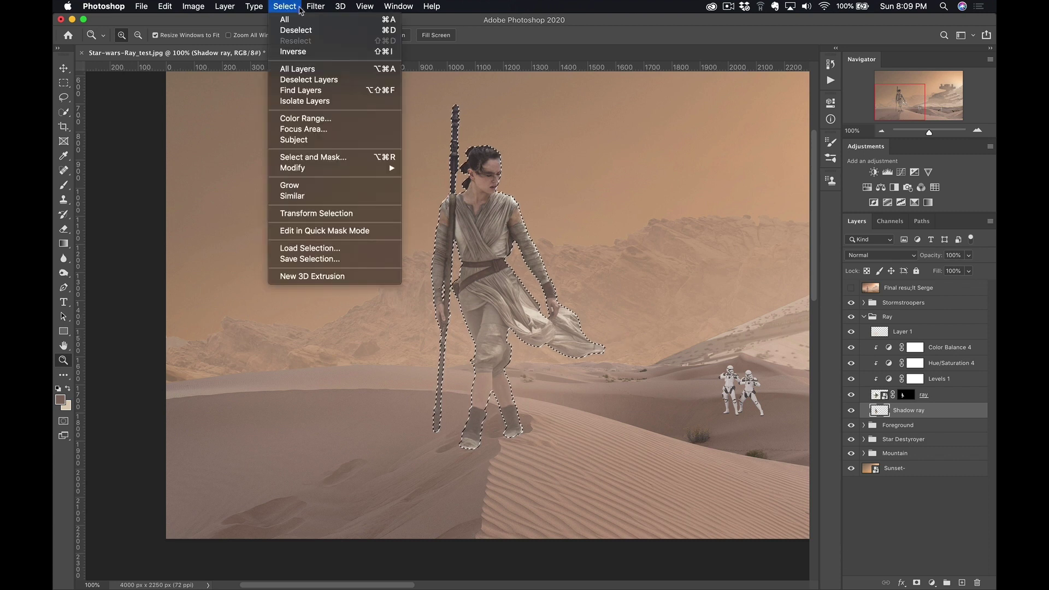
{"action": "left_click", "coordinate": [398, 34]}
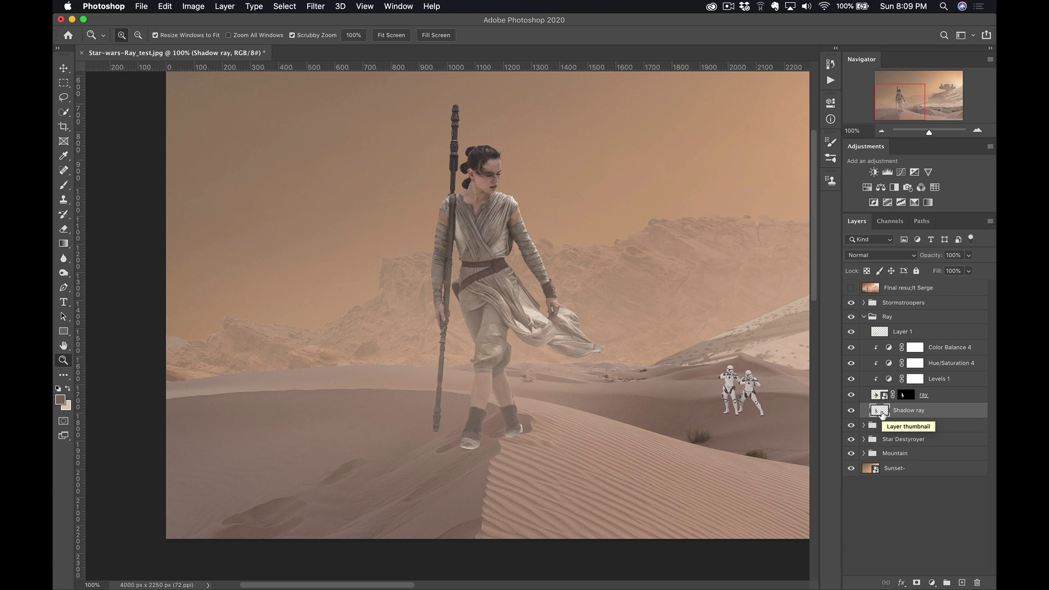
Isolate the Shadow ray layer to check the filled silhouette, and restore the visibility of the other layers
{"action": "left_click", "coordinate": [851, 412], "text": "alt"}
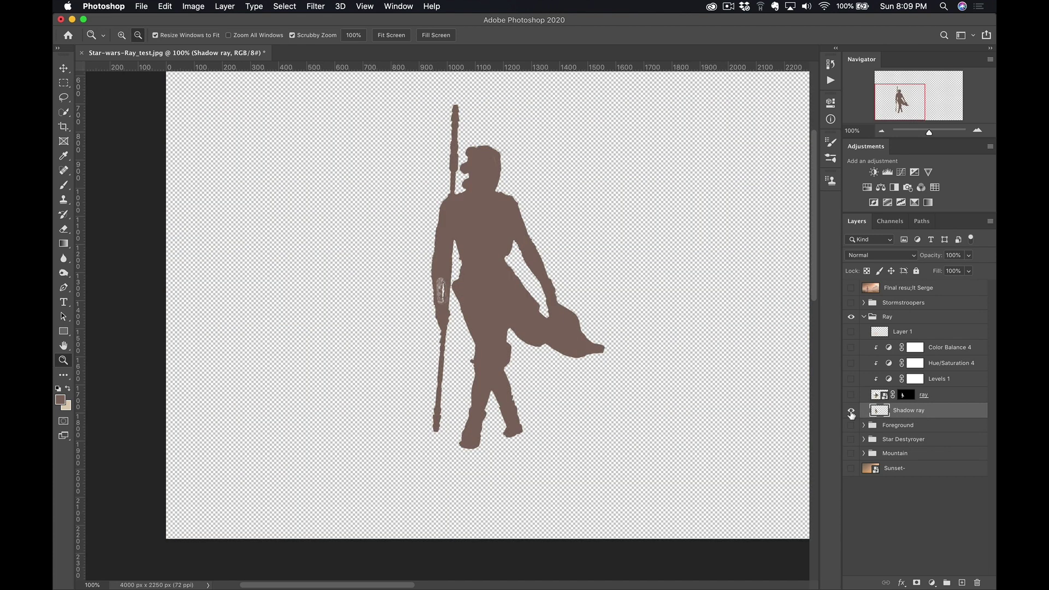
{"action": "left_click", "coordinate": [851, 411], "text": "alt"}
{"action": "left_click", "coordinate": [851, 412], "text": "alt"}
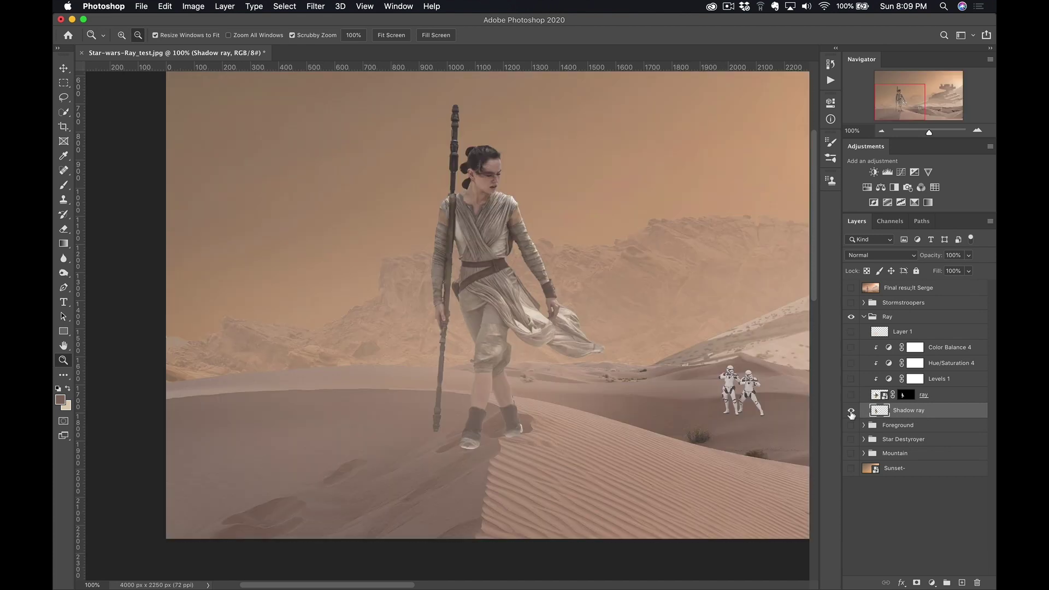
{"action": "left_click", "coordinate": [851, 411], "text": "alt"}
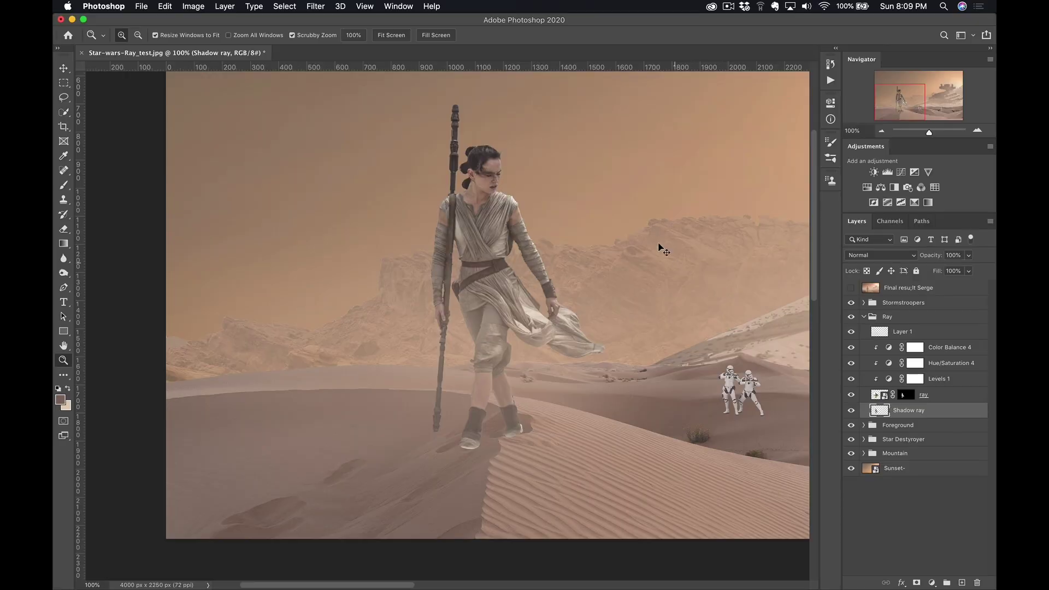
Distort the Shadow ray silhouette by flipping its upper edge below the woman's feet, and shift it to fall across the dune
{"action": "key", "text": "super+t"}
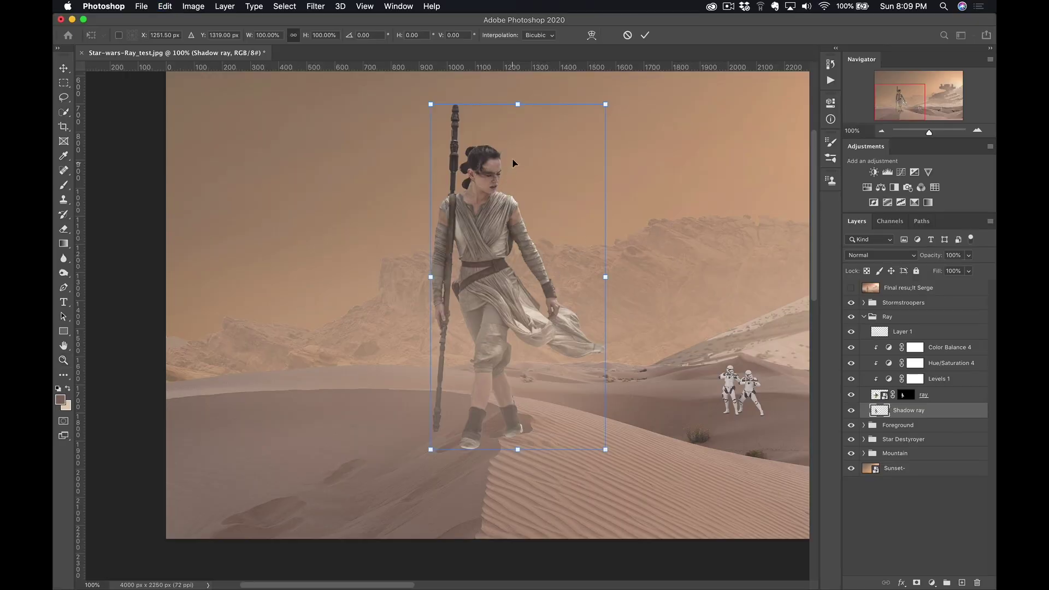
{"action": "right_click", "coordinate": [530, 173]}
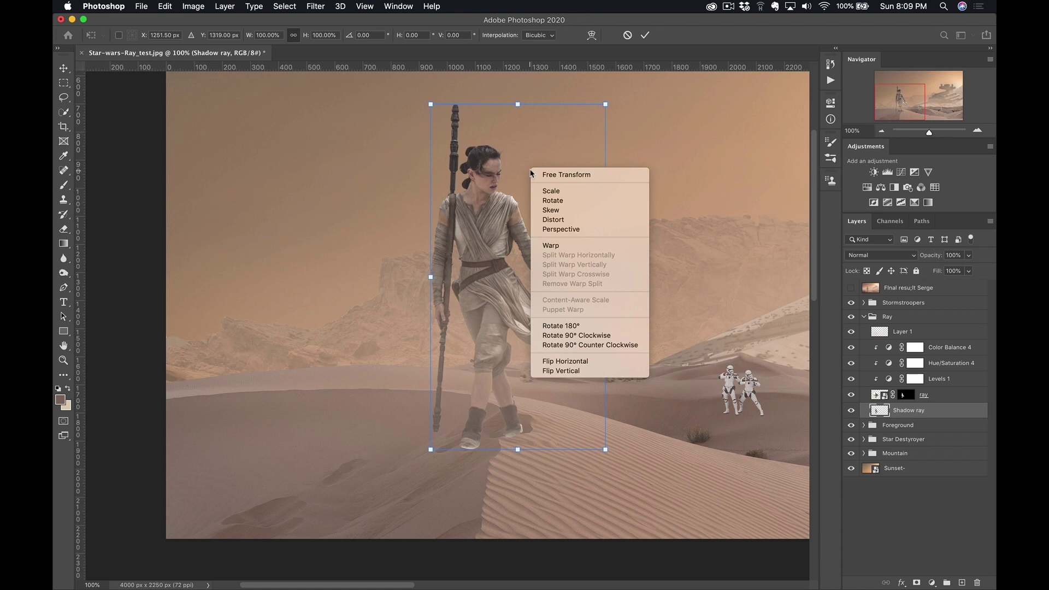
{"action": "left_click", "coordinate": [580, 221]}
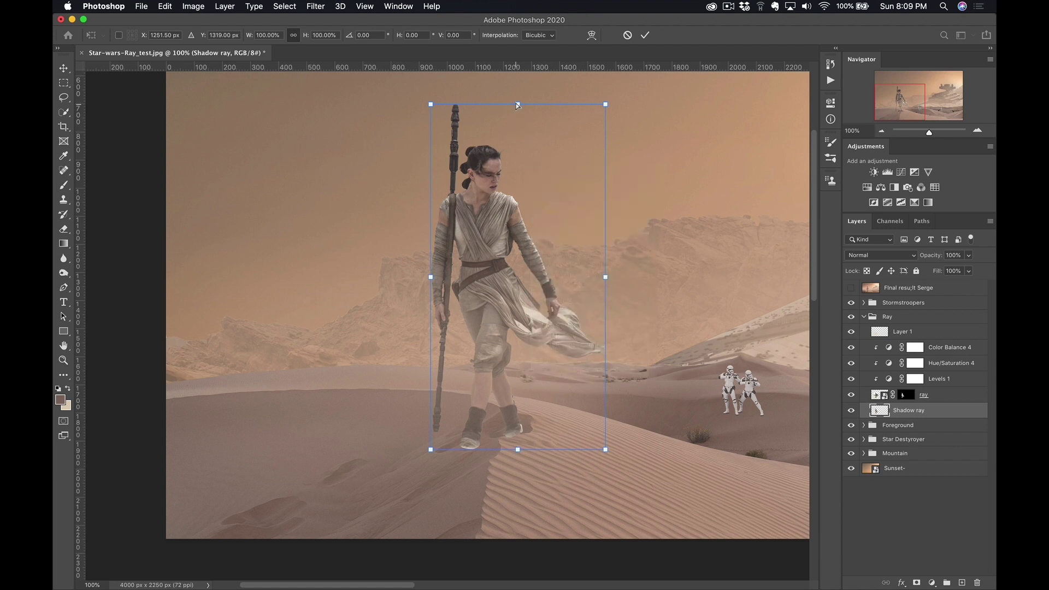
{"action": "left_click_drag", "start_coordinate": [518, 110], "coordinate": [520, 579]}
{"action": "left_click_drag", "start_coordinate": [504, 506], "coordinate": [514, 475]}
{"action": "key", "text": "Return"}
Set the Shadow ray layer's opacity to 74%
{"action": "key", "text": "z"}
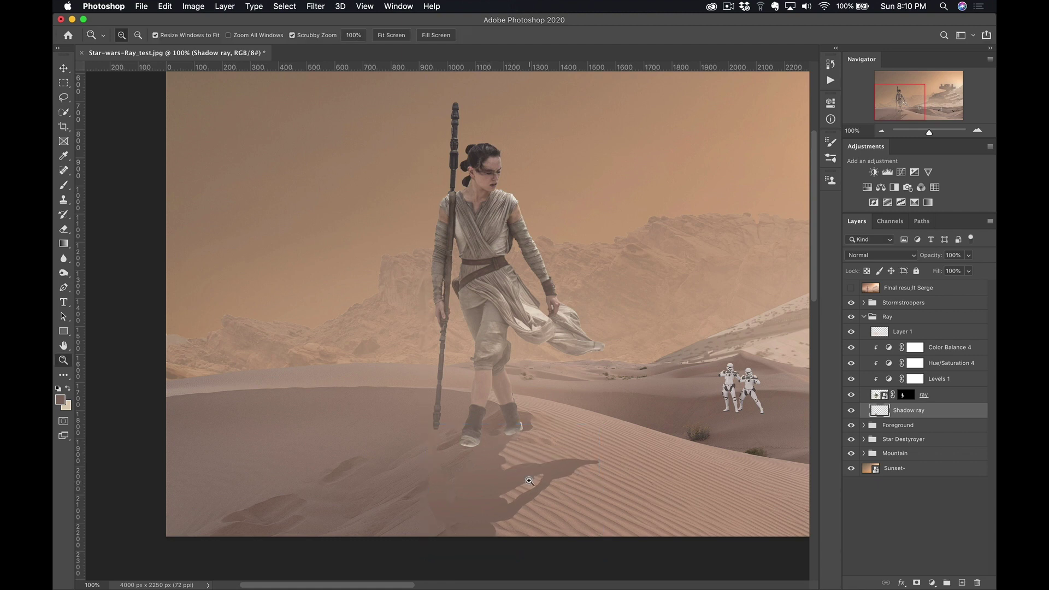
{"action": "left_click", "coordinate": [519, 477]}
{"action": "left_click", "coordinate": [505, 395], "text": "alt"}
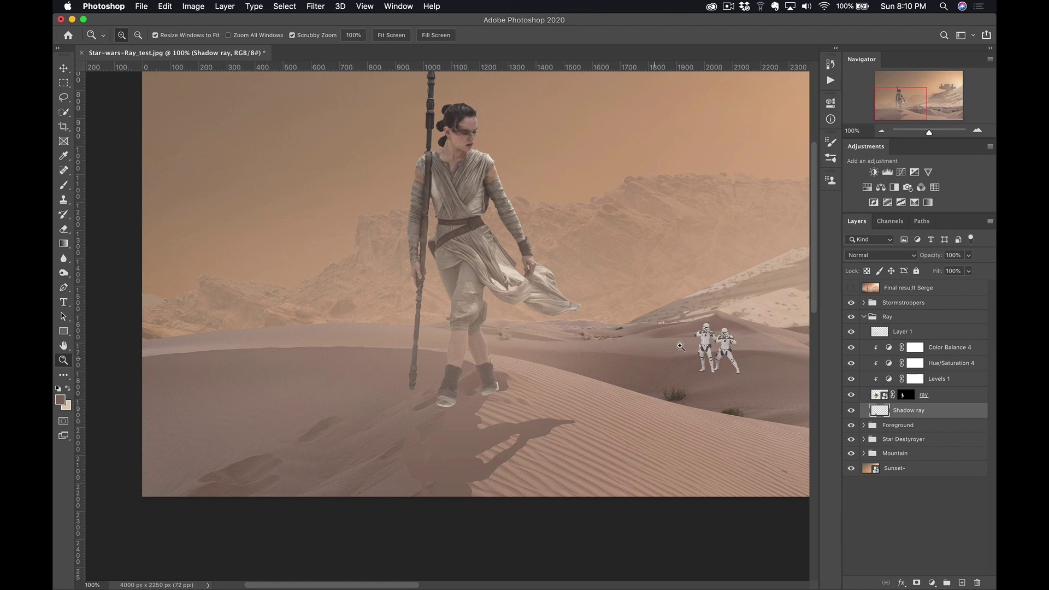
{"action": "left_click_drag", "start_coordinate": [932, 260], "coordinate": [931, 260]}
{"action": "type", "text": "100"}
{"action": "left_click_drag", "start_coordinate": [930, 259], "coordinate": [918, 262]}
Activate the Blur tool and look through the toolbar customization list without applying changes
{"action": "left_click", "coordinate": [67, 261]}
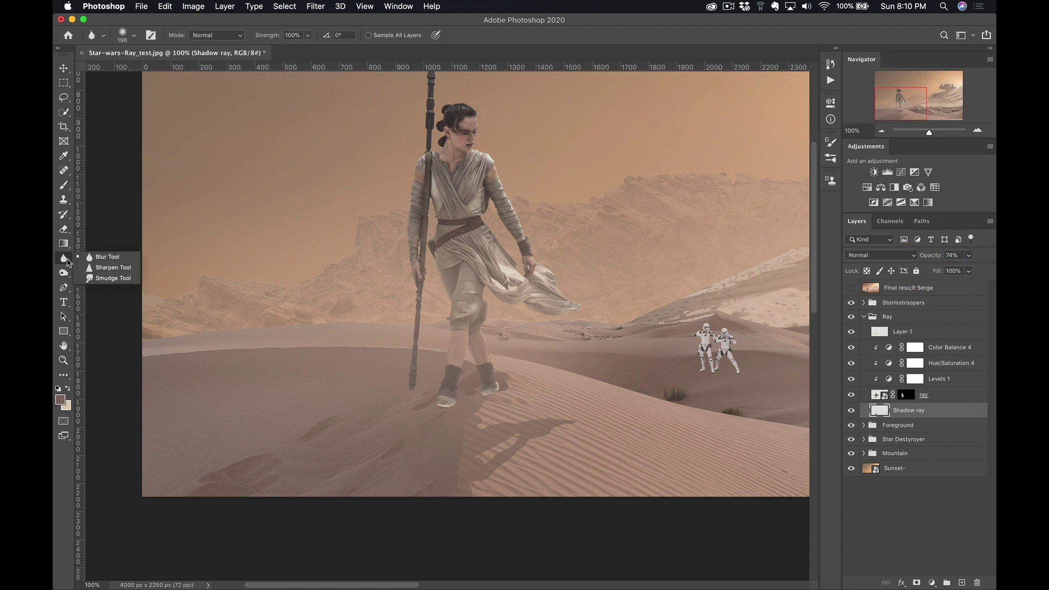
{"action": "left_click", "coordinate": [104, 259]}
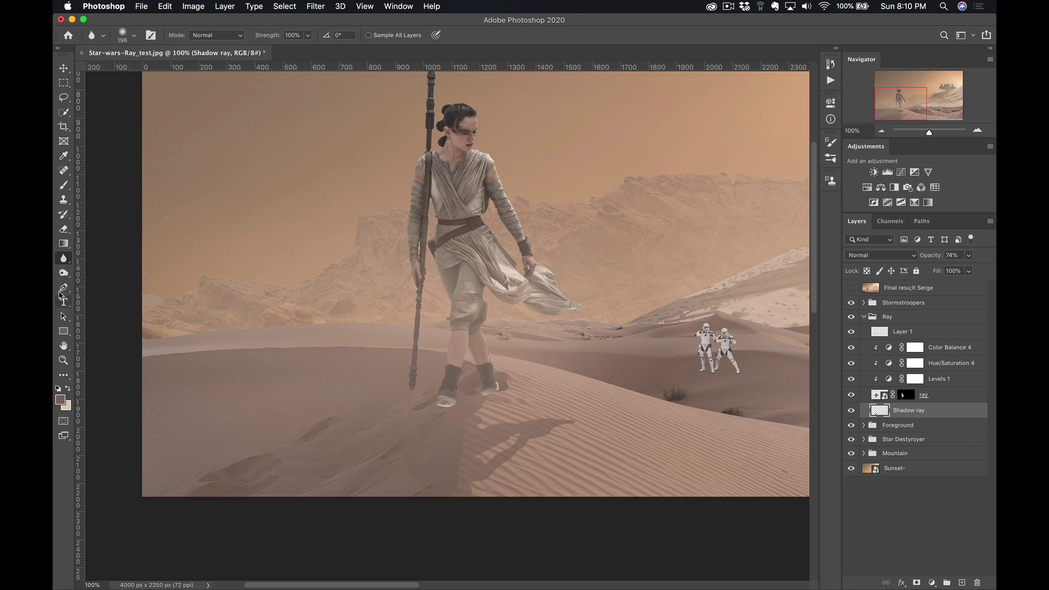
{"action": "left_click", "coordinate": [164, 7]}
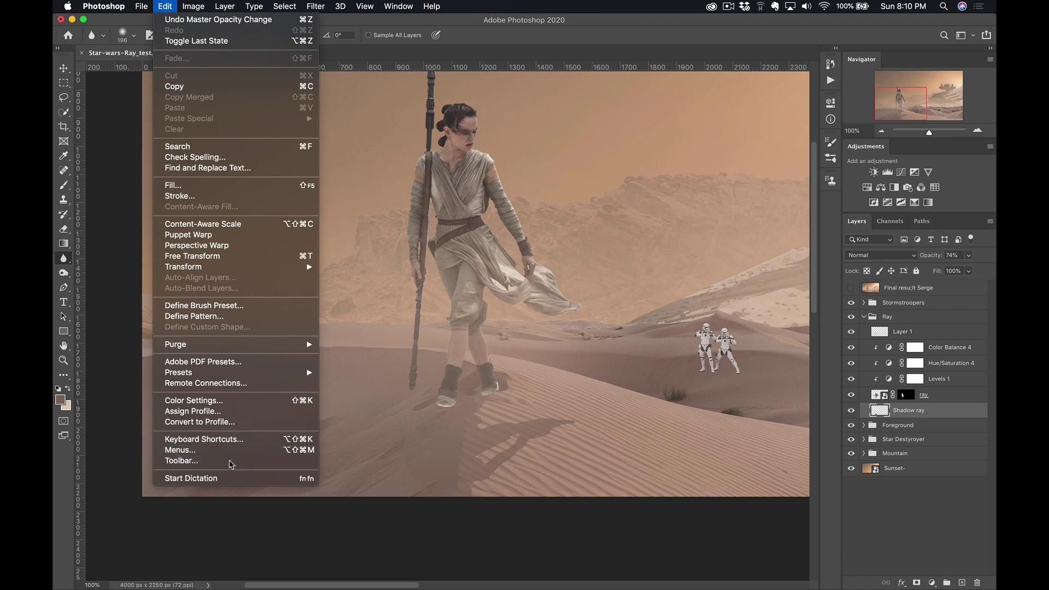
{"action": "left_click", "coordinate": [229, 462]}
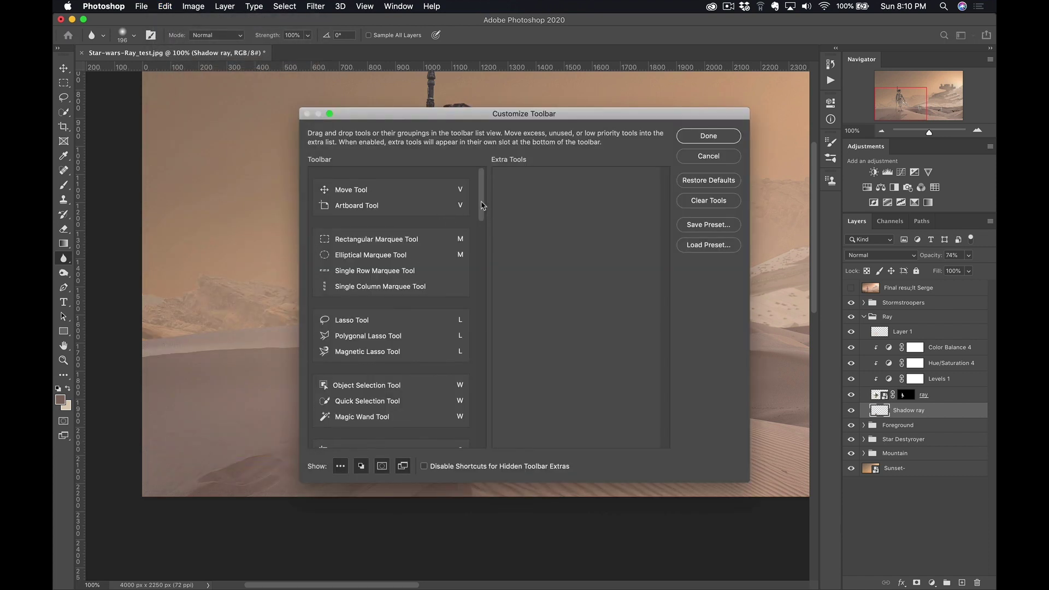
{"action": "mouse_move", "coordinate": [483, 205]}
{"action": "left_mouse_down"}
{"action": "mouse_move", "coordinate": [485, 328]}
{"action": "mouse_move", "coordinate": [485, 220]}
{"action": "left_mouse_up"}
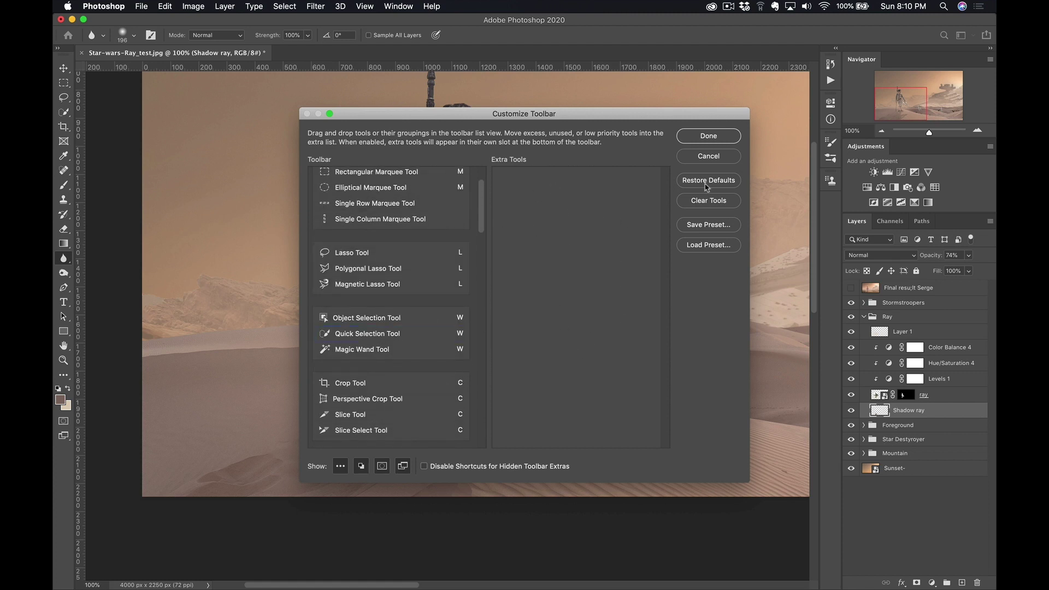
{"action": "left_click", "coordinate": [709, 156]}
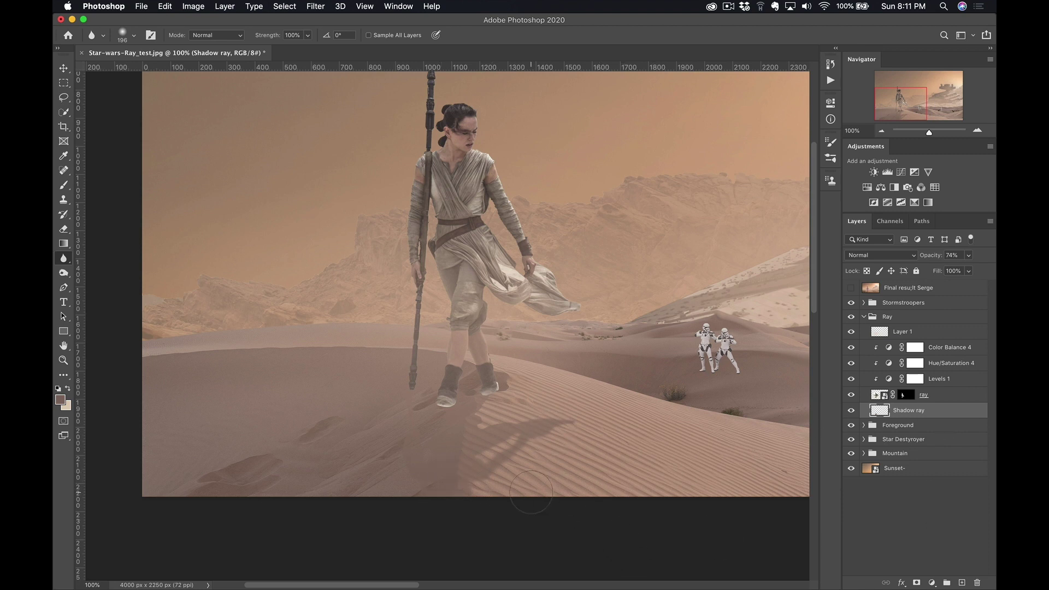
Add a layer mask to Shadow ray and fade the shadow with a black 481 px Soft Round brush at 0% hardness and 19% opacity
{"action": "left_click", "coordinate": [918, 583]}
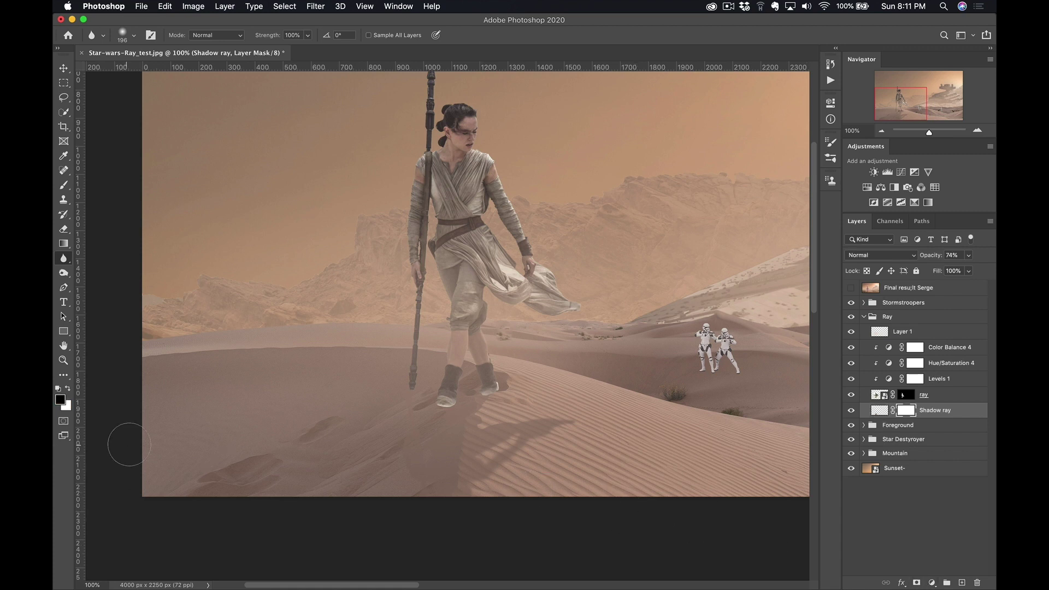
{"action": "key", "text": "b"}
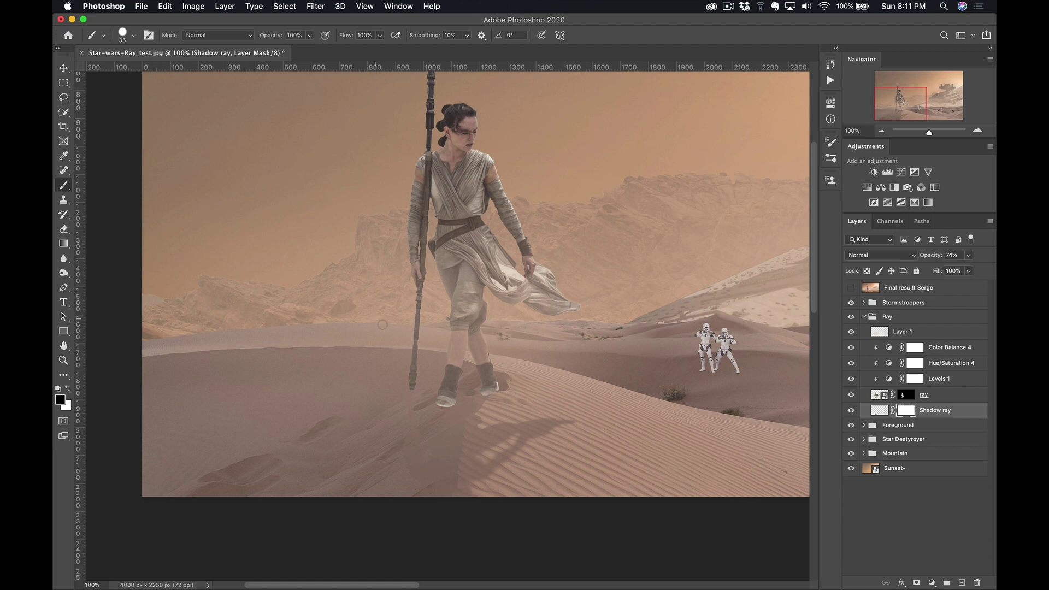
{"action": "mouse_move", "coordinate": [382, 324]}
{"action": "left_mouse_down"}
{"action": "mouse_move", "coordinate": [544, 335]}
{"action": "mouse_move", "coordinate": [556, 350]}
{"action": "left_mouse_up"}
{"action": "right_click", "coordinate": [506, 300]}
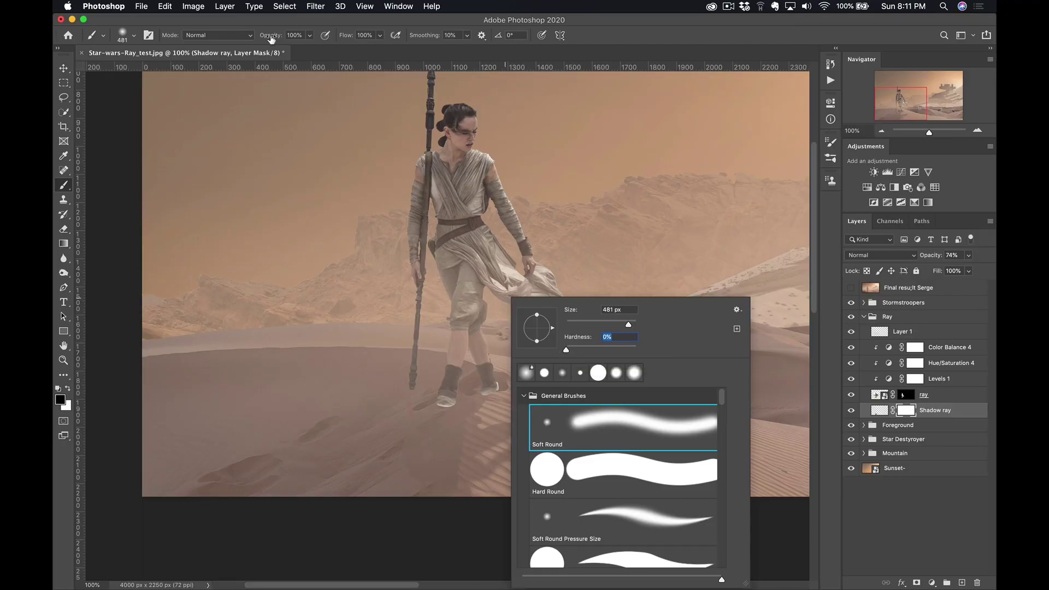
{"action": "mouse_move", "coordinate": [271, 39]}
{"action": "left_mouse_down"}
{"action": "mouse_move", "coordinate": [251, 39]}
{"action": "mouse_move", "coordinate": [280, 43]}
{"action": "mouse_move", "coordinate": [260, 47]}
{"action": "left_mouse_up"}
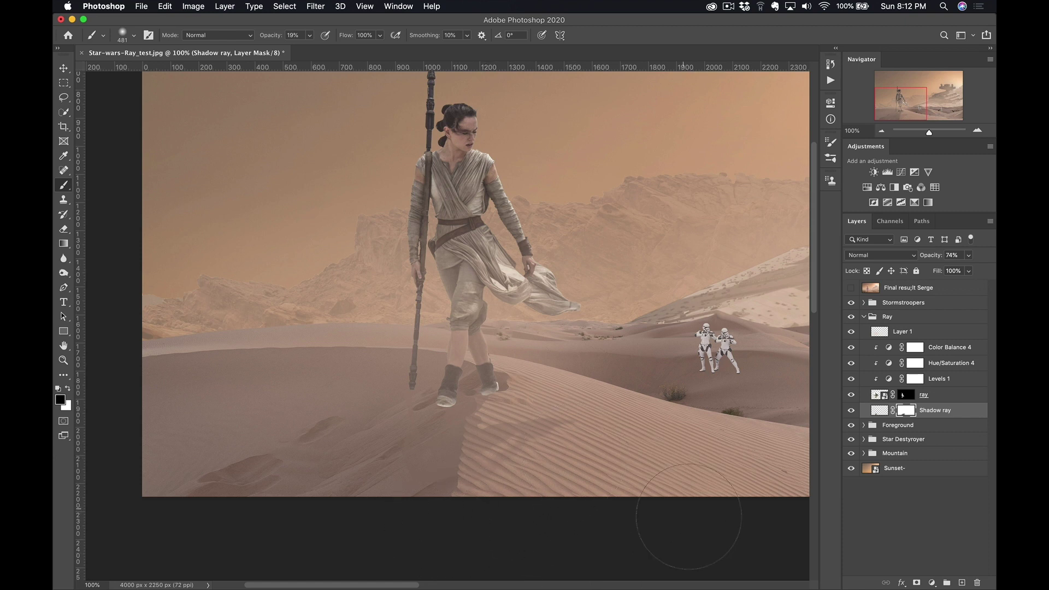
Make the ray layer's mask the active editing target for work around the woman's feet
{"action": "key", "text": "z"}
{"action": "left_click", "coordinate": [484, 320], "text": "alt"}
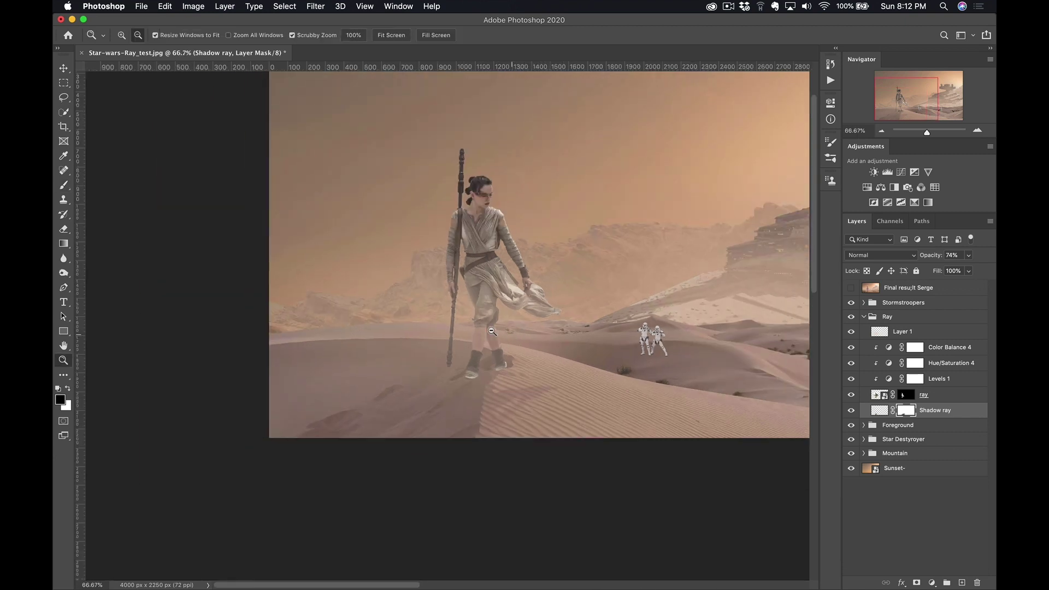
{"action": "left_click", "coordinate": [484, 320]}
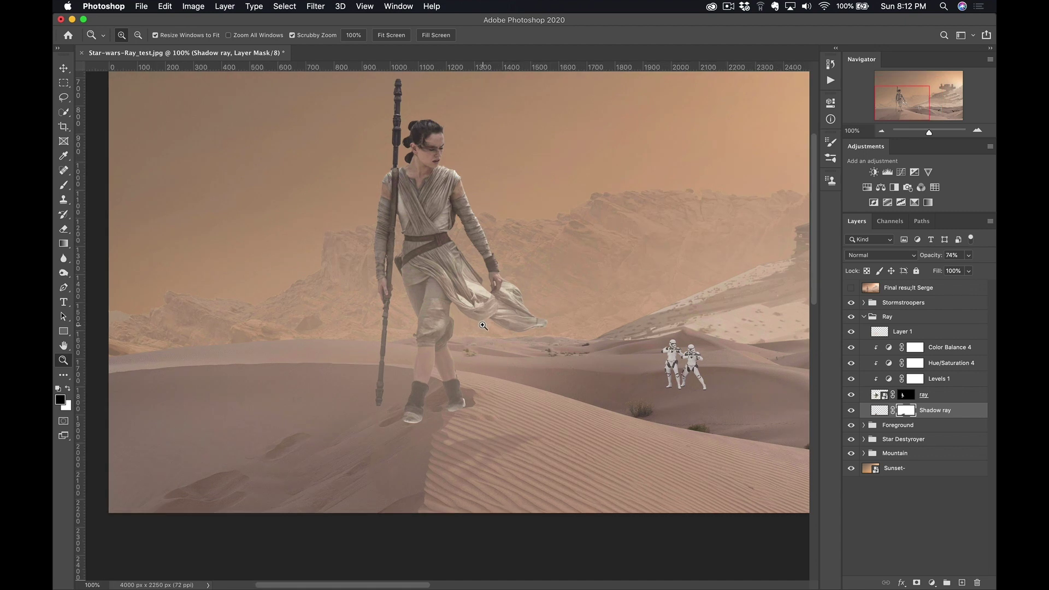
{"action": "left_click", "coordinate": [442, 341]}
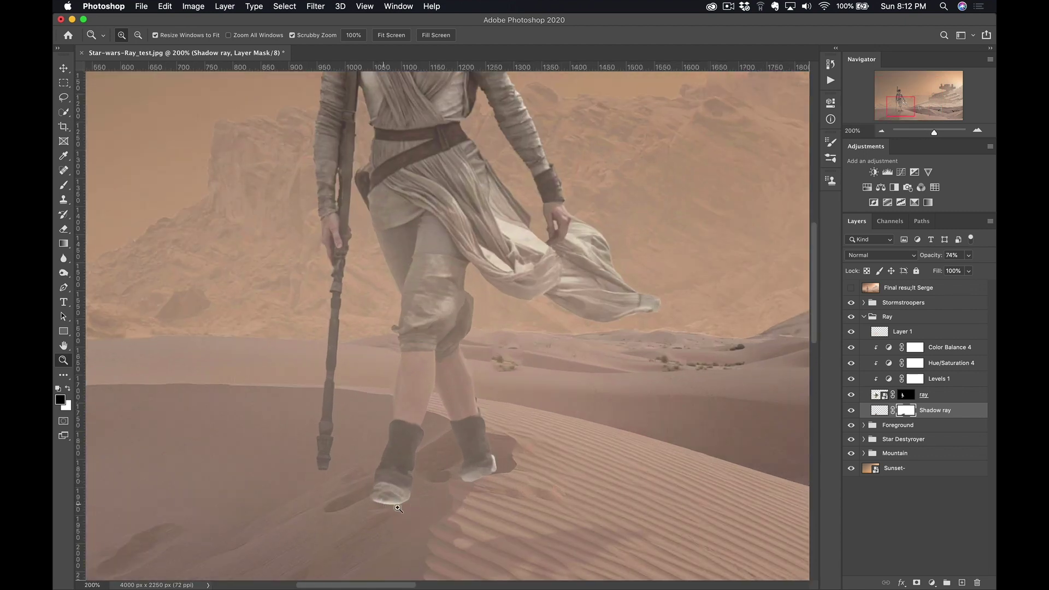
{"action": "left_click", "coordinate": [906, 398]}
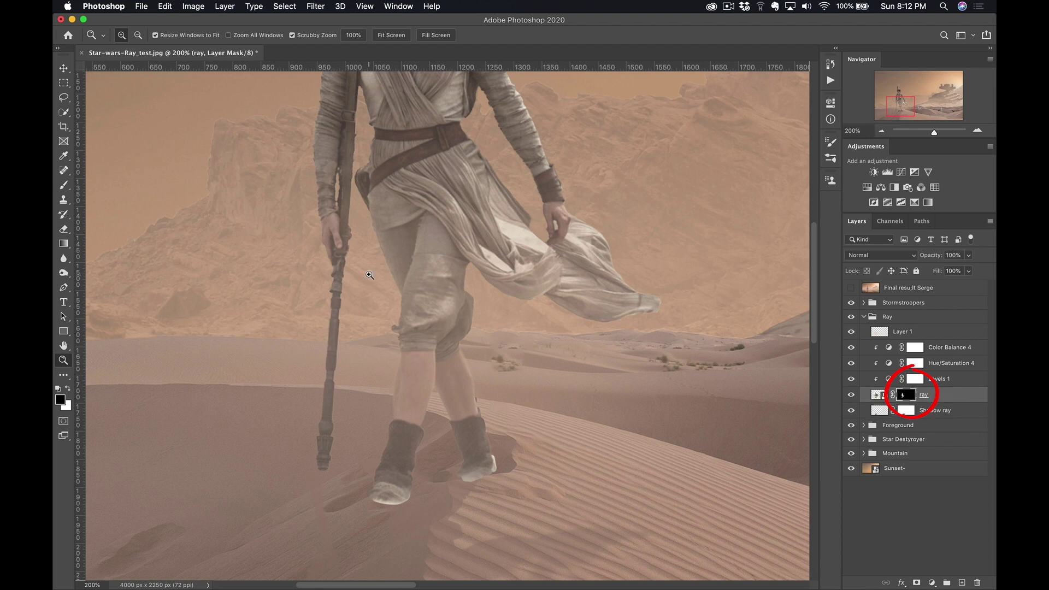
Switch to Finder to view the file Star Wars Brushes free.abr in the Brushes folder, and return to Photoshop
{"action": "key", "text": "super+Tab"}
{"action": "key", "text": "super+Tab"}
{"action": "key", "text": "super+Tab"}
{"action": "key", "text": "super+Tab"}
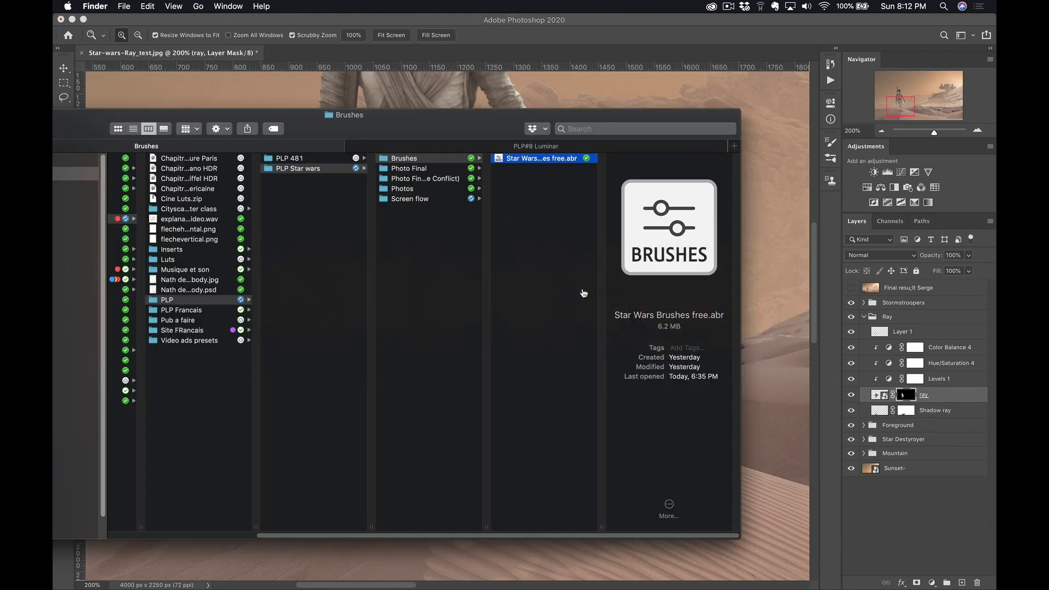
{"action": "left_click_drag", "start_coordinate": [519, 179], "coordinate": [158, 229]}
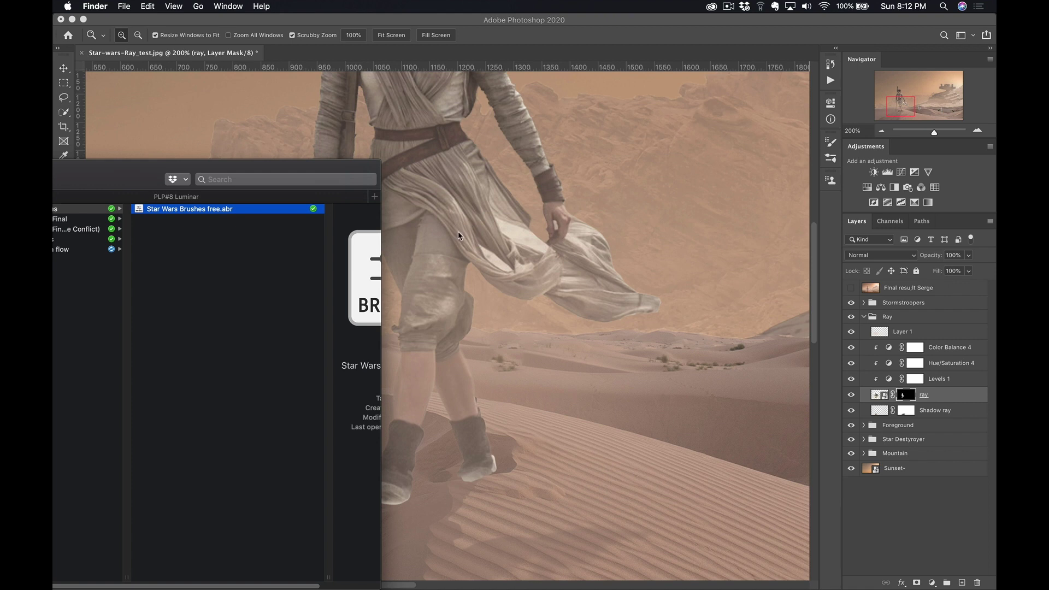
{"action": "left_click", "coordinate": [224, 25]}
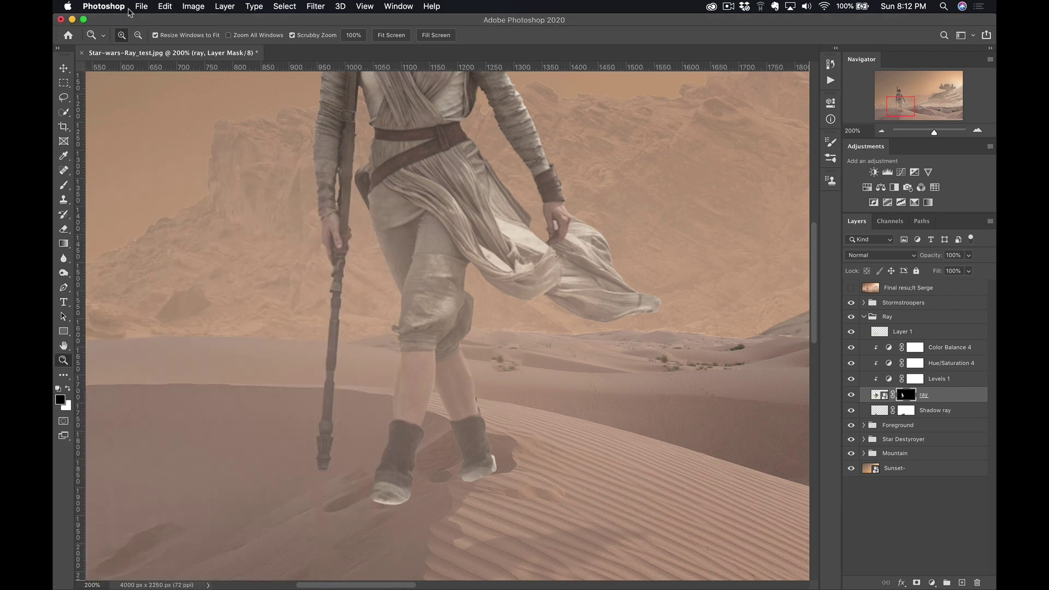
Choose the Serge Spatch 2 brush from the Star Wars Brushes free set for the Brush tool
{"action": "key", "text": "b"}
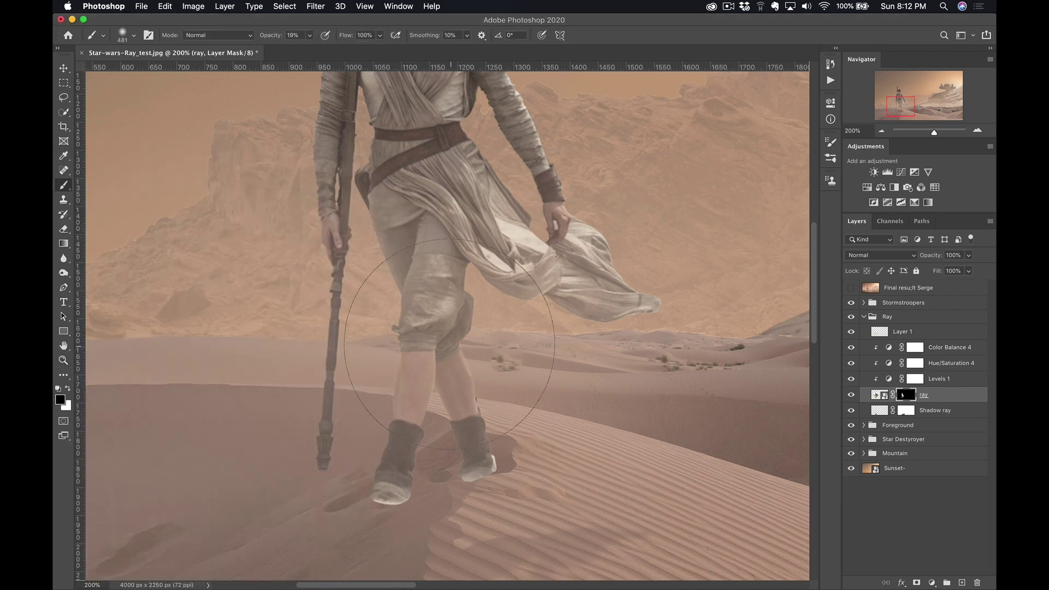
{"action": "left_click", "coordinate": [127, 35]}
{"action": "left_click_drag", "start_coordinate": [272, 145], "coordinate": [287, 320]}
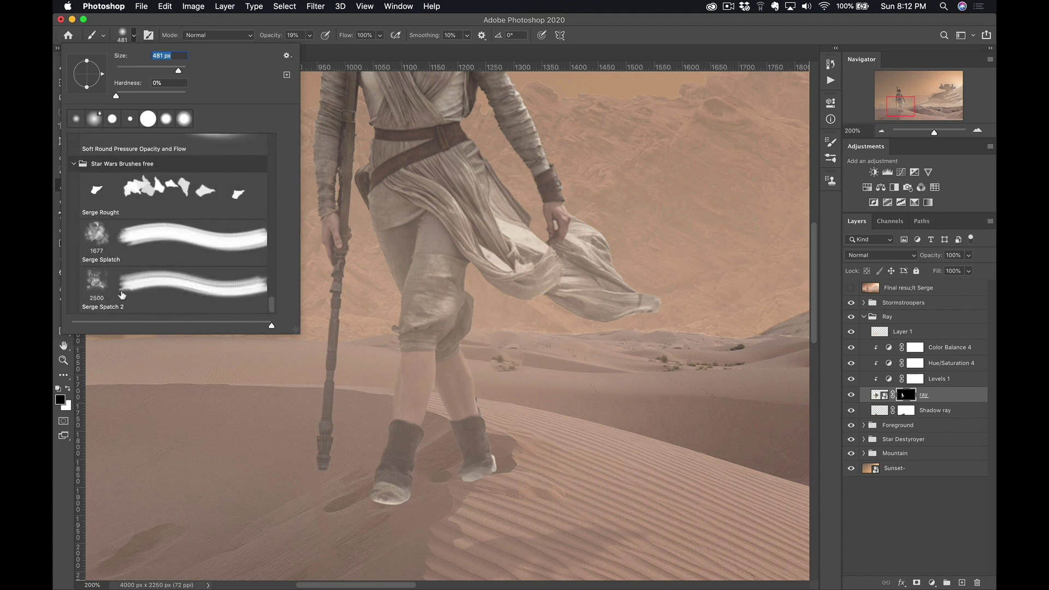
{"action": "left_click", "coordinate": [97, 290]}
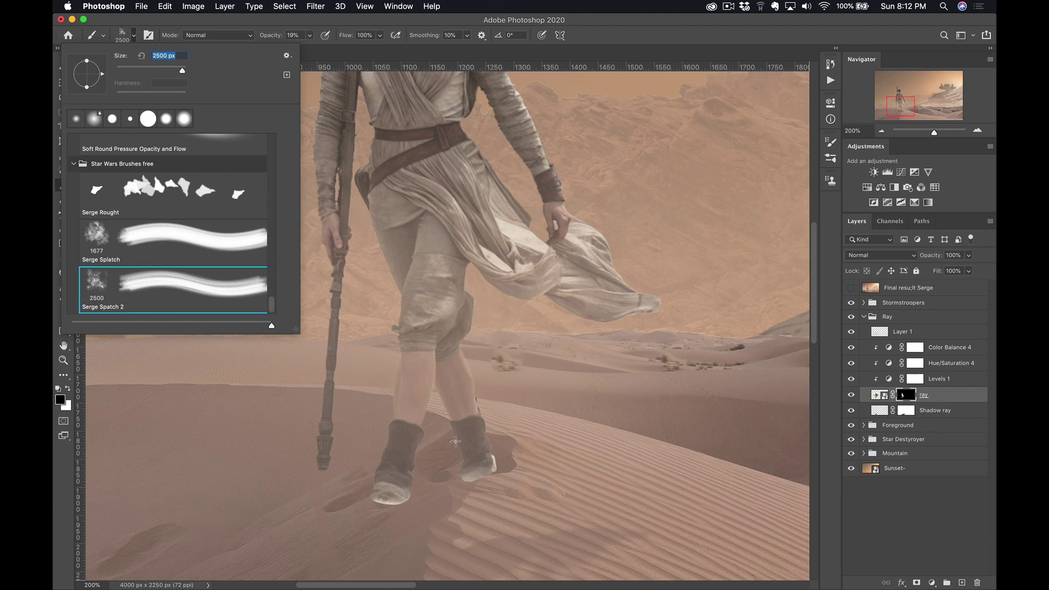
{"action": "left_click", "coordinate": [530, 364]}
Set the brush size to 63 px and paint black on the ray layer's mask over the boots to blend the soles into the sand
{"action": "right_click", "coordinate": [530, 364]}
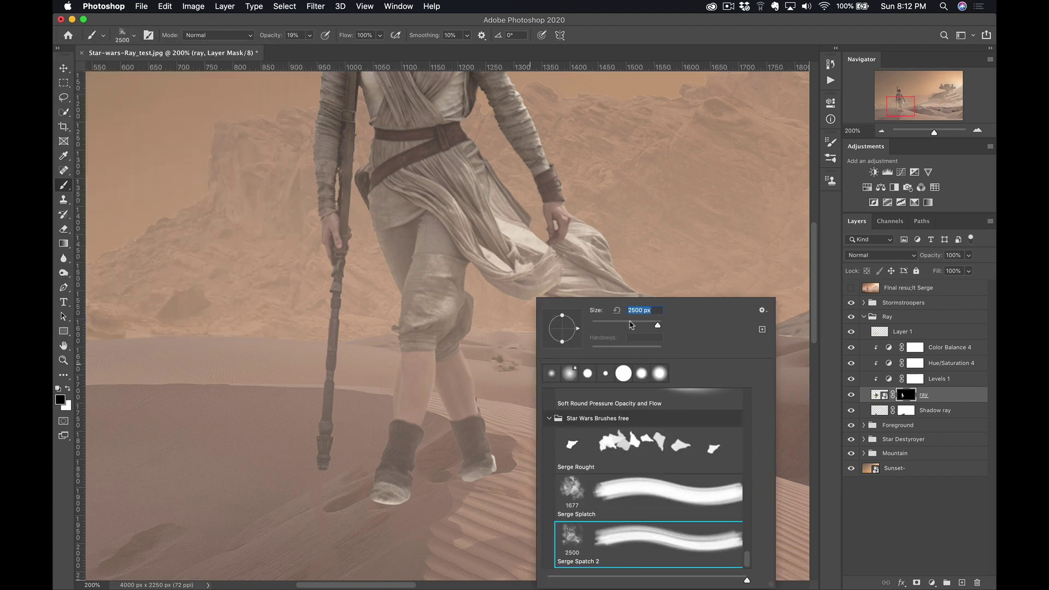
{"action": "left_click_drag", "start_coordinate": [659, 326], "coordinate": [600, 327]}
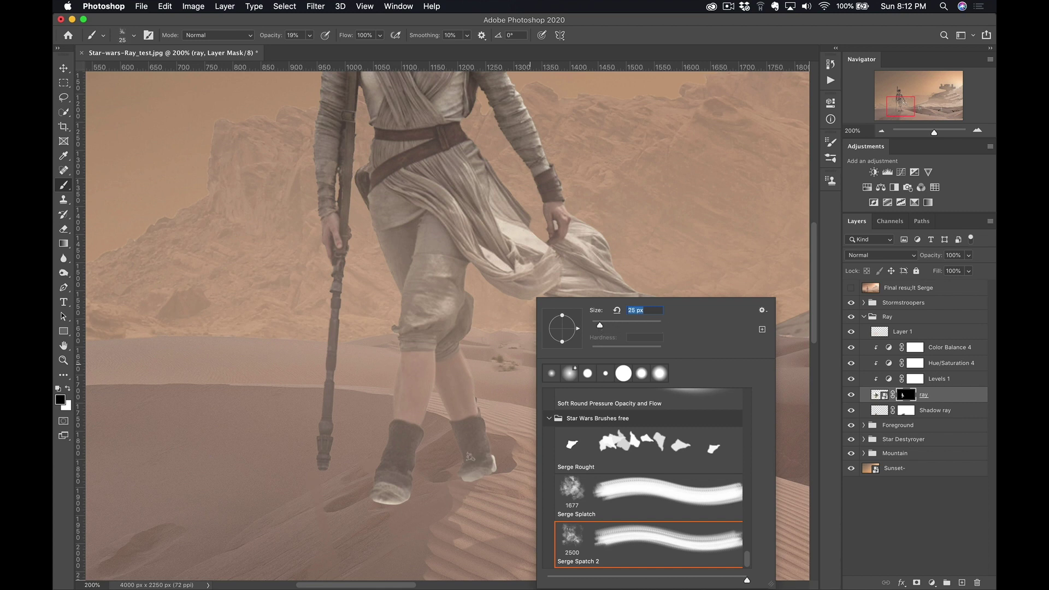
{"action": "left_click_drag", "start_coordinate": [600, 327], "coordinate": [614, 326]}
{"action": "key", "text": "Return"}
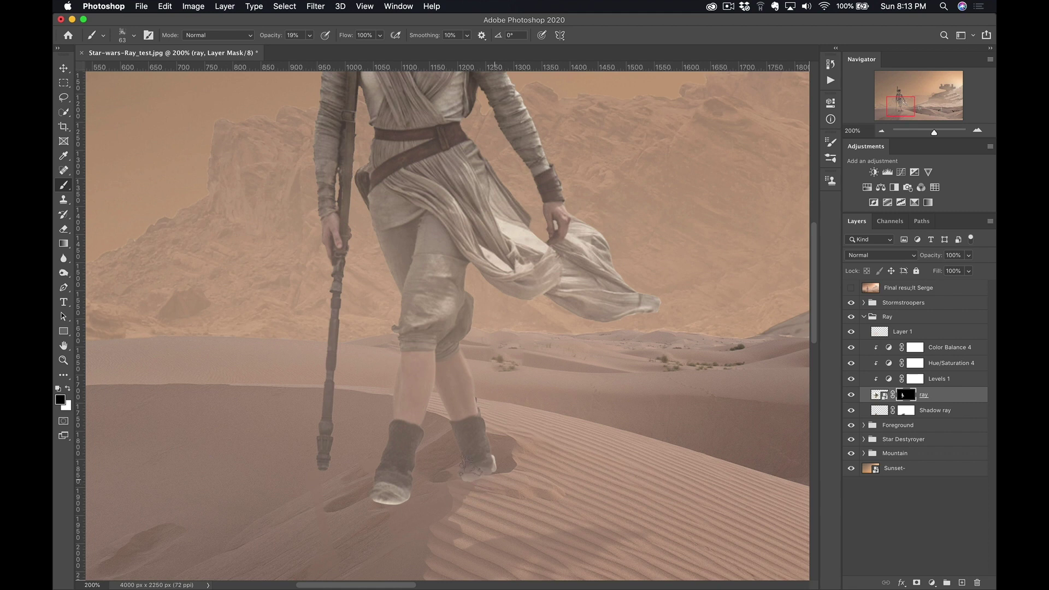
{"action": "mouse_move", "coordinate": [468, 464]}
{"action": "left_mouse_down"}
{"action": "mouse_move", "coordinate": [526, 448]}
{"action": "mouse_move", "coordinate": [507, 446]}
{"action": "mouse_move", "coordinate": [511, 437]}
{"action": "mouse_move", "coordinate": [517, 469]}
{"action": "mouse_move", "coordinate": [496, 470]}
{"action": "mouse_move", "coordinate": [489, 442]}
{"action": "mouse_move", "coordinate": [500, 460]}
{"action": "mouse_move", "coordinate": [466, 476]}
{"action": "mouse_move", "coordinate": [512, 480]}
{"action": "left_mouse_up"}
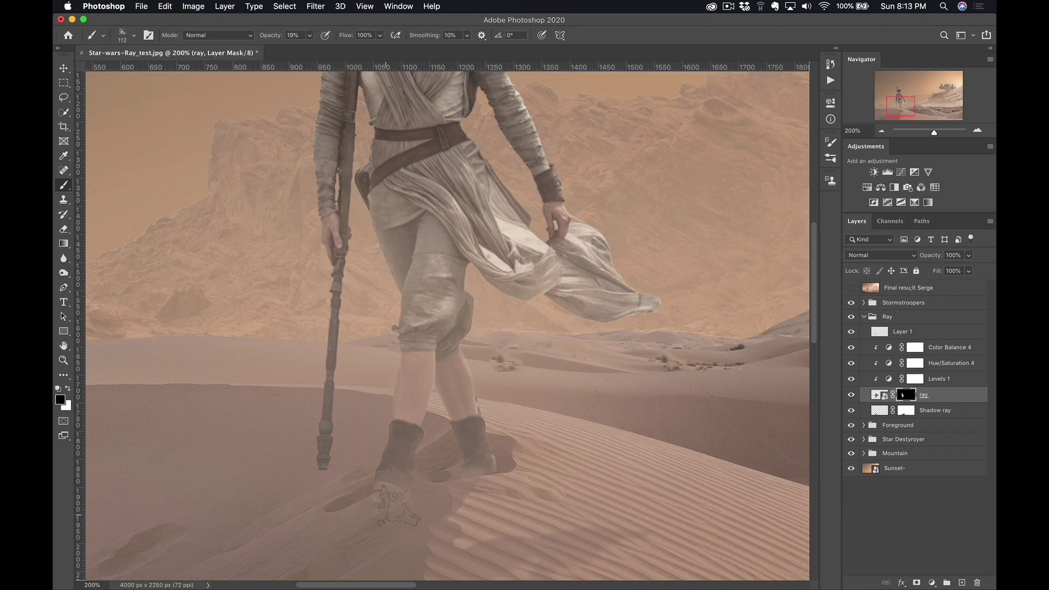
Paint black on the ray layer's mask with the 112 px splatter brush to blend the boots further into the sand
{"action": "mouse_move", "coordinate": [399, 506]}
{"action": "left_mouse_down"}
{"action": "mouse_move", "coordinate": [347, 496]}
{"action": "mouse_move", "coordinate": [375, 507]}
{"action": "left_mouse_up"}
{"action": "mouse_move", "coordinate": [503, 481]}
{"action": "left_mouse_down"}
{"action": "mouse_move", "coordinate": [538, 470]}
{"action": "mouse_move", "coordinate": [470, 484]}
{"action": "mouse_move", "coordinate": [411, 517]}
{"action": "mouse_move", "coordinate": [353, 512]}
{"action": "left_mouse_up"}
{"action": "key", "text": "z"}
{"action": "left_click", "coordinate": [487, 388], "text": "alt"}
{"action": "left_click", "coordinate": [488, 390], "text": "alt"}
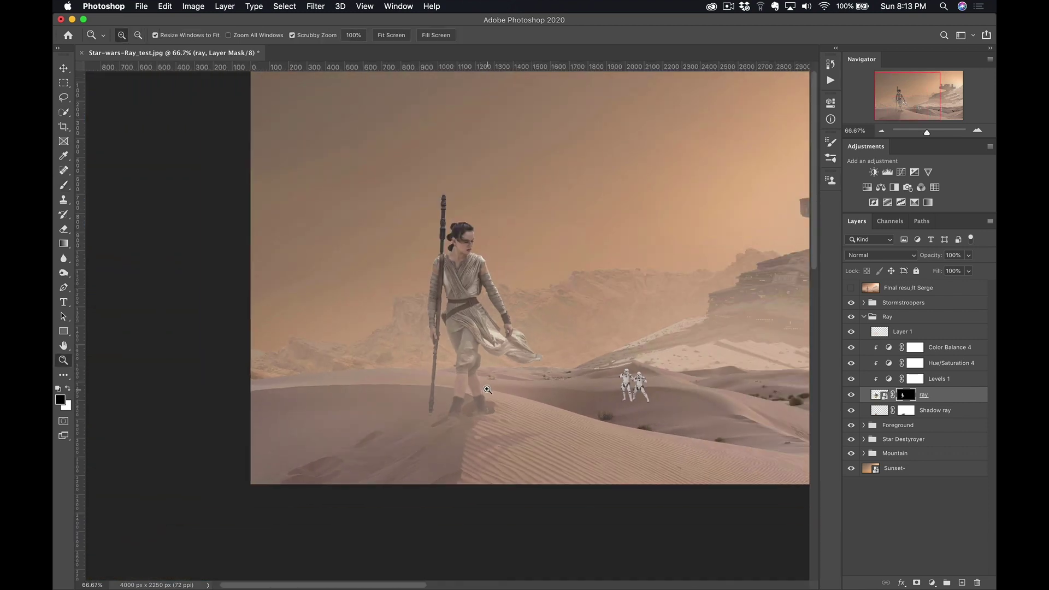
{"action": "left_click", "coordinate": [488, 389]}
{"action": "left_click", "coordinate": [487, 387]}
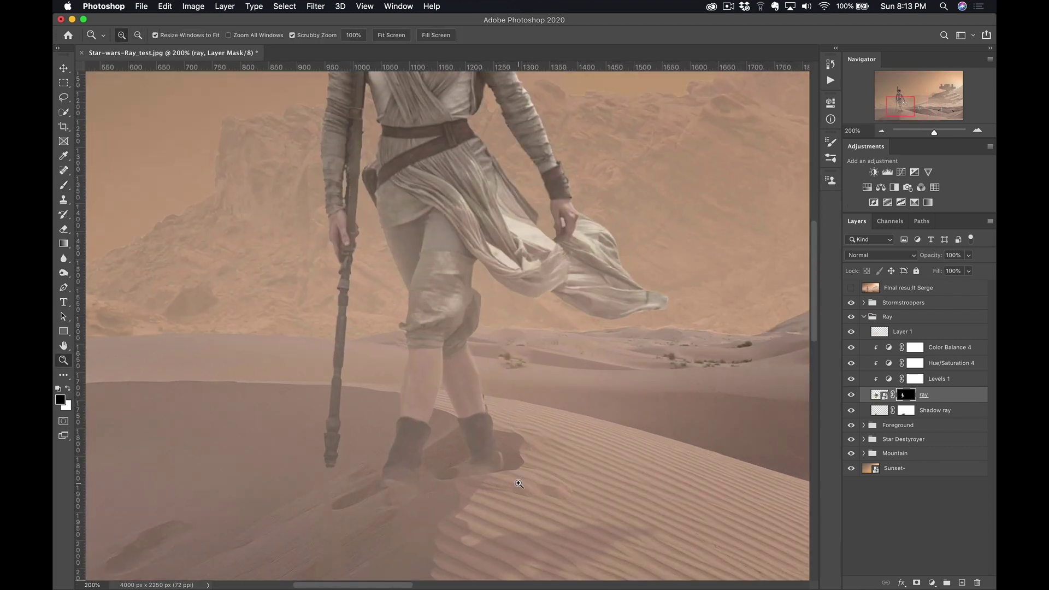
Rename Layer 1 in the Ray group as hazebbz
{"action": "left_click", "coordinate": [935, 335]}
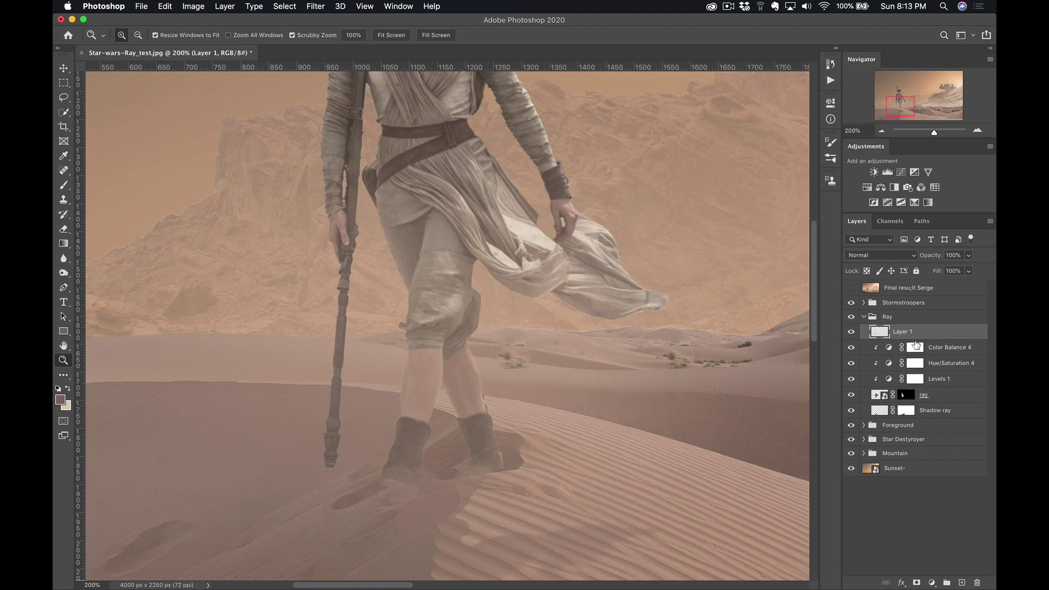
{"action": "type", "text": "hazebbz"}
{"action": "key", "text": "Return"}
Choose the Soft Round brush from the General Brushes and enlarge it to 296 px
{"action": "key", "text": "b"}
{"action": "scroll", "coordinate": [437, 328], "scroll_direction": "right", "scroll_amount": 3}
{"action": "scroll", "coordinate": [438, 328], "scroll_direction": "down", "scroll_amount": 1}
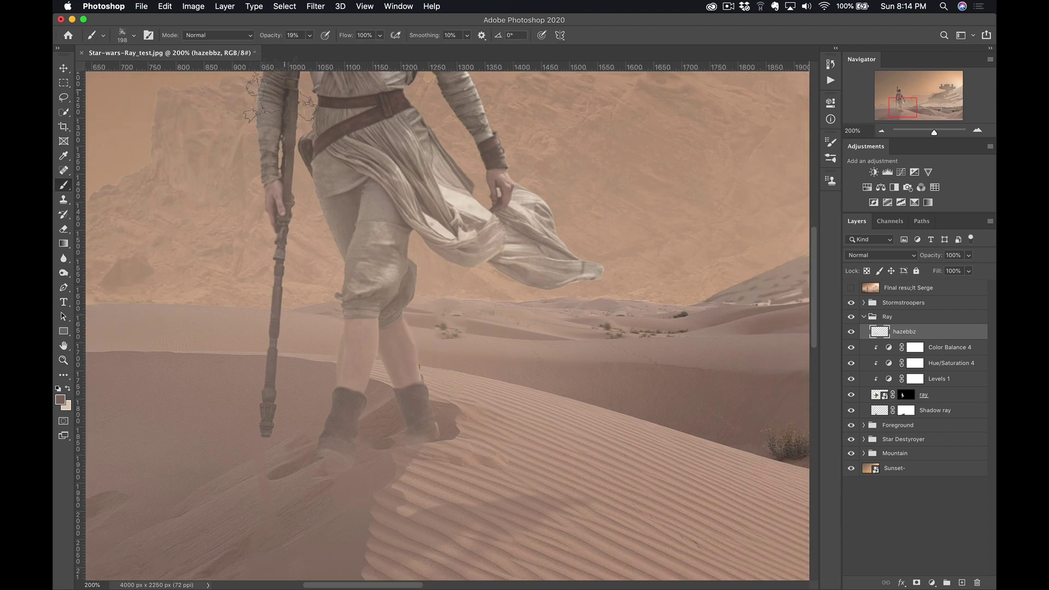
{"action": "left_click", "coordinate": [134, 36]}
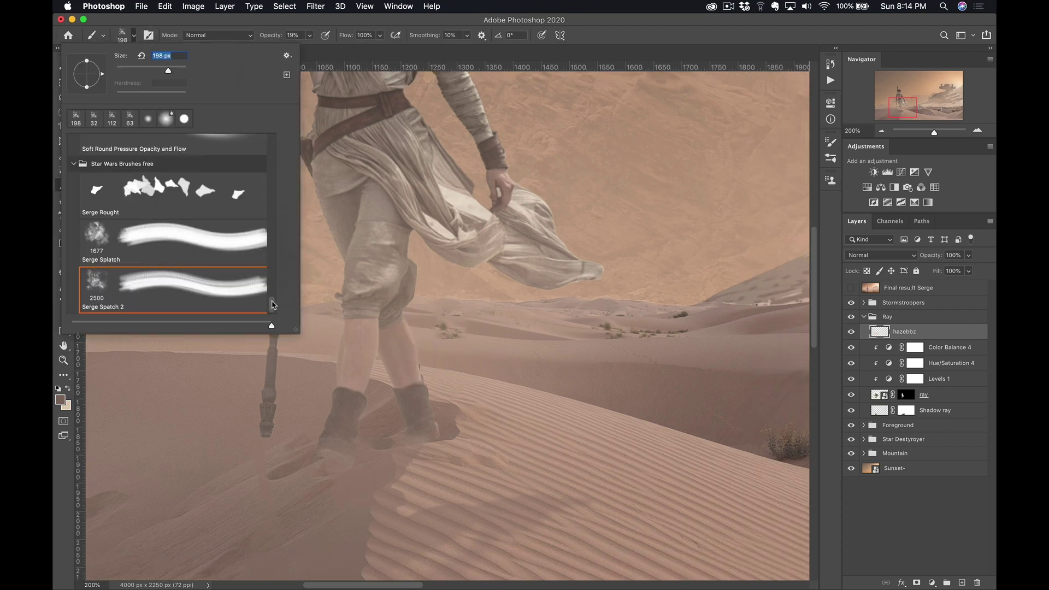
{"action": "left_click_drag", "start_coordinate": [273, 305], "coordinate": [289, 133]}
{"action": "left_click", "coordinate": [222, 174]}
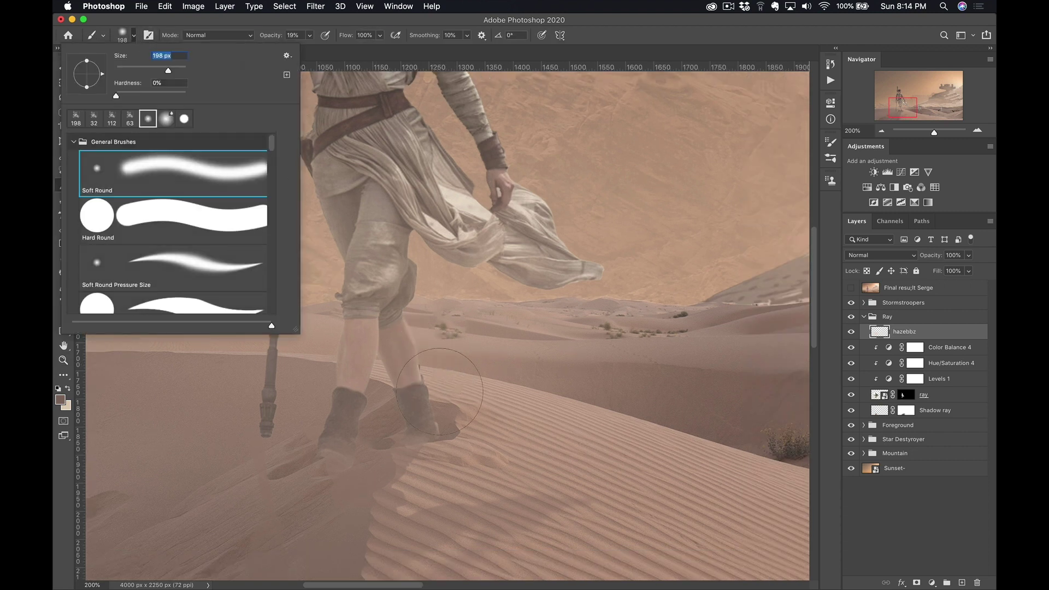
{"action": "left_click_drag", "start_coordinate": [516, 408], "coordinate": [541, 407]}
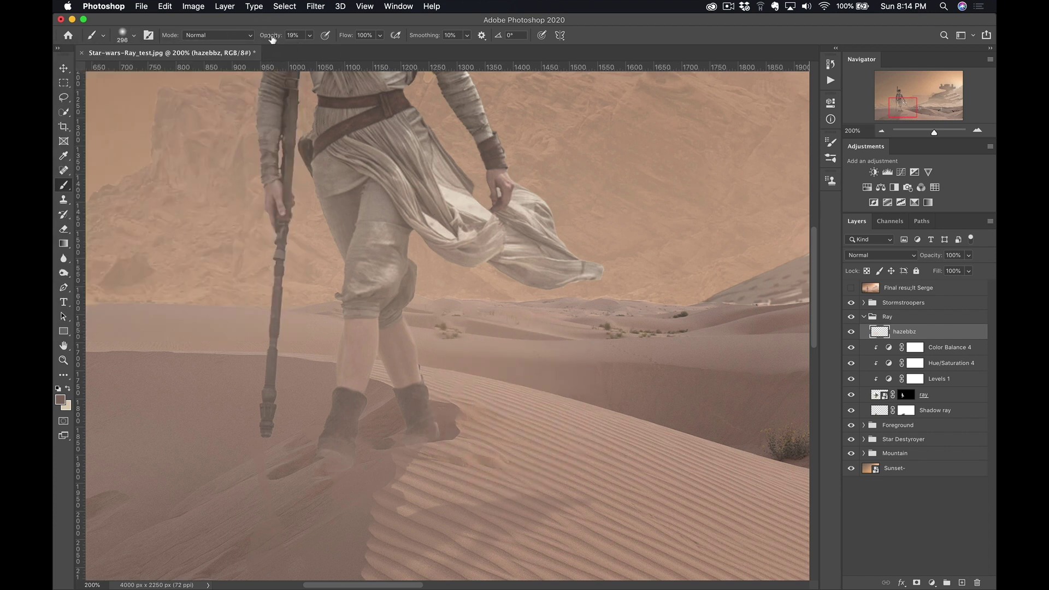
Set the brush opacity to 14% and make the foreground colour a lightened tint of the sampled sand, #d7bfb2
{"action": "left_click_drag", "start_coordinate": [272, 40], "coordinate": [271, 40]}
{"action": "key", "text": "Return"}
{"action": "left_click", "coordinate": [650, 429], "text": "alt"}
{"action": "left_click", "coordinate": [60, 401]}
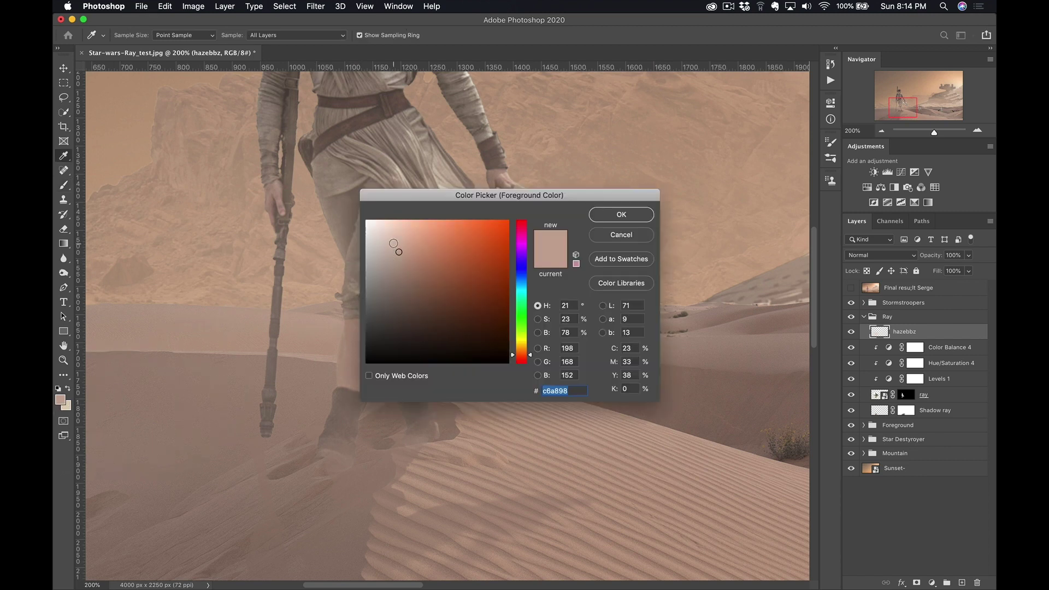
{"action": "left_click", "coordinate": [391, 242]}
{"action": "left_click", "coordinate": [600, 218]}
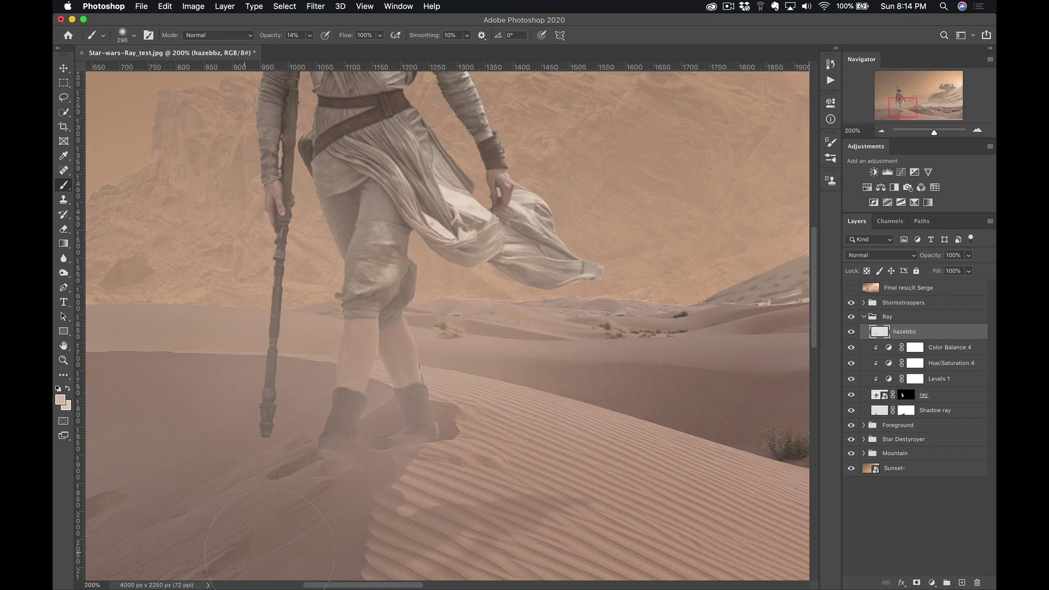
Try painting haze over the sand around the woman's feet on the hazebbz layer, and undo the strokes
{"action": "mouse_move", "coordinate": [208, 483]}
{"action": "left_mouse_down"}
{"action": "mouse_move", "coordinate": [302, 456]}
{"action": "mouse_move", "coordinate": [348, 522]}
{"action": "left_mouse_up"}
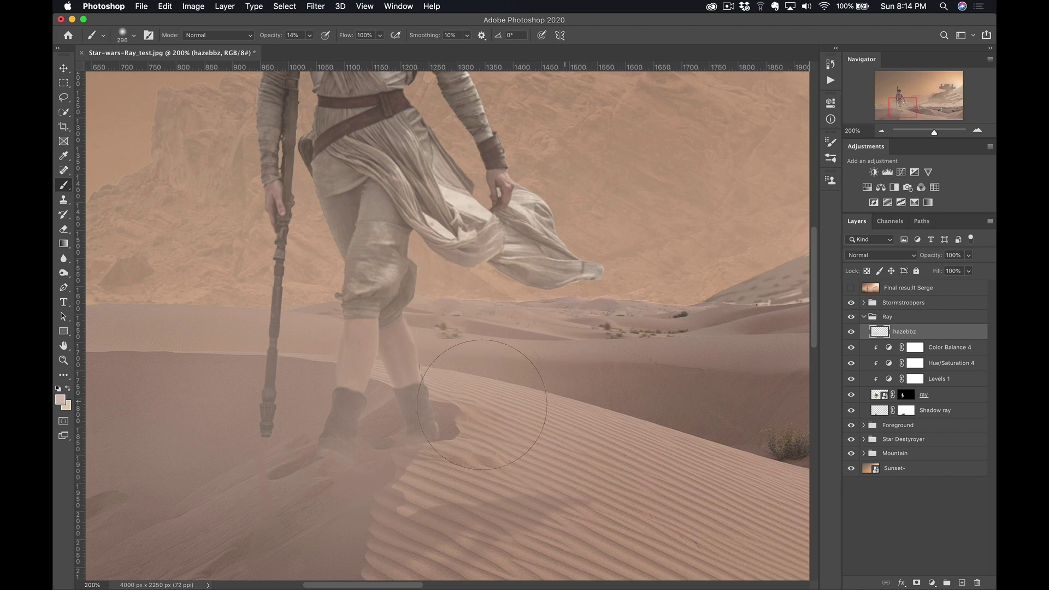
{"action": "key", "text": "z"}
{"action": "left_click", "coordinate": [504, 427], "text": "alt"}
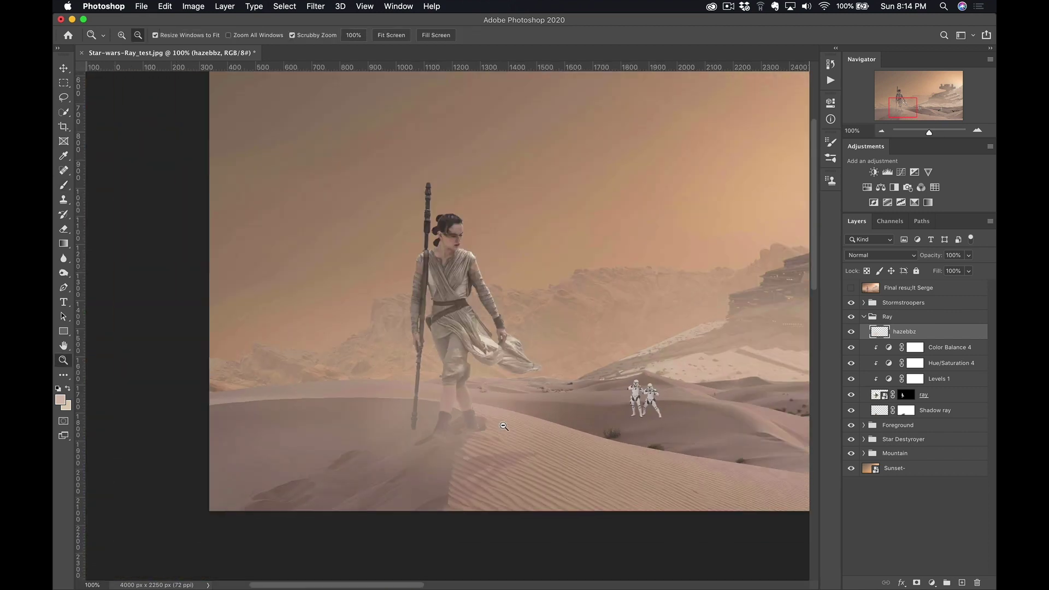
{"action": "left_click", "coordinate": [504, 426], "text": "alt"}
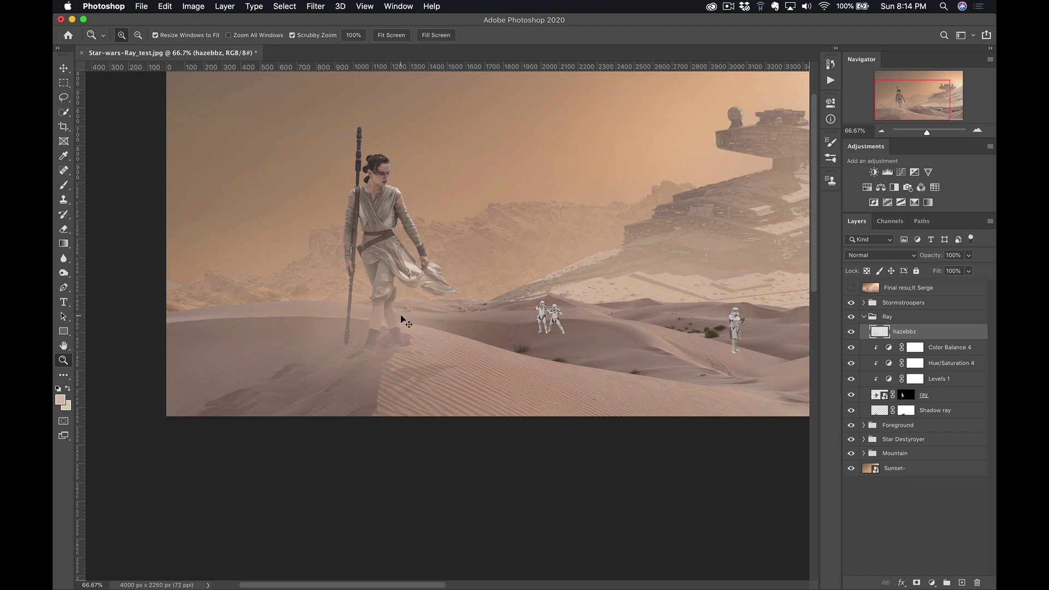
{"action": "key", "text": "super+z"}
{"action": "key", "text": "super+z"}
{"action": "key", "text": "super+z"}
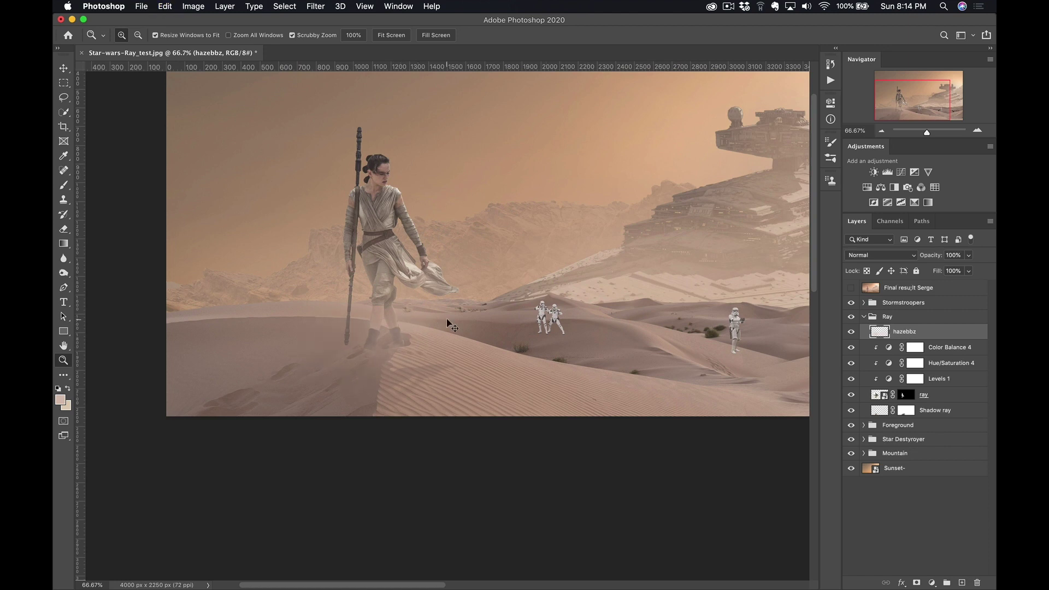
Set the brush opacity to 7% and paint faint haze over the woman's lower legs and feet
{"action": "left_click", "coordinate": [420, 298]}
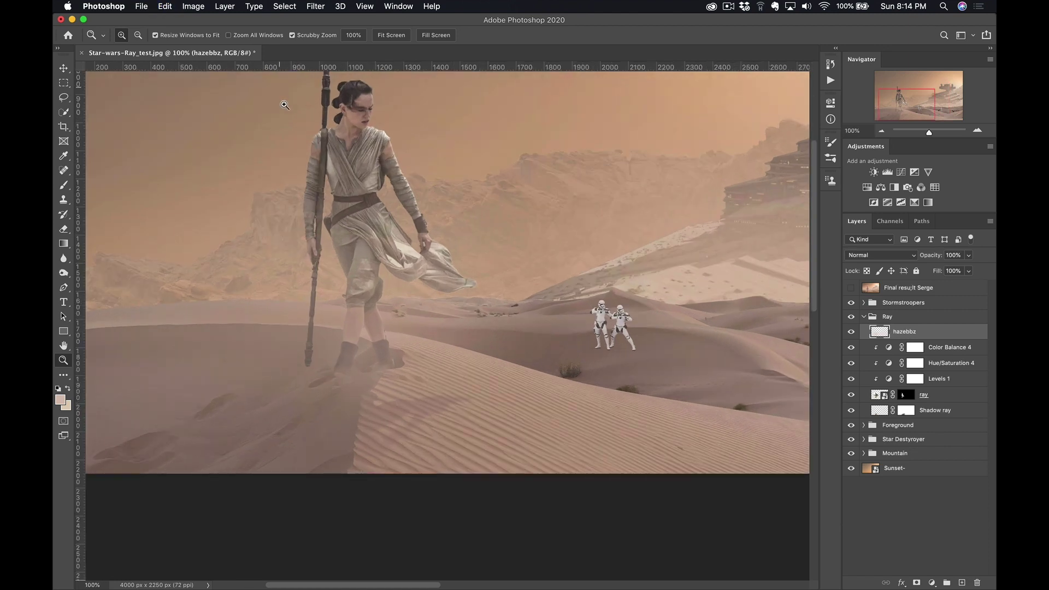
{"action": "key", "text": "b"}
{"action": "left_click", "coordinate": [272, 39]}
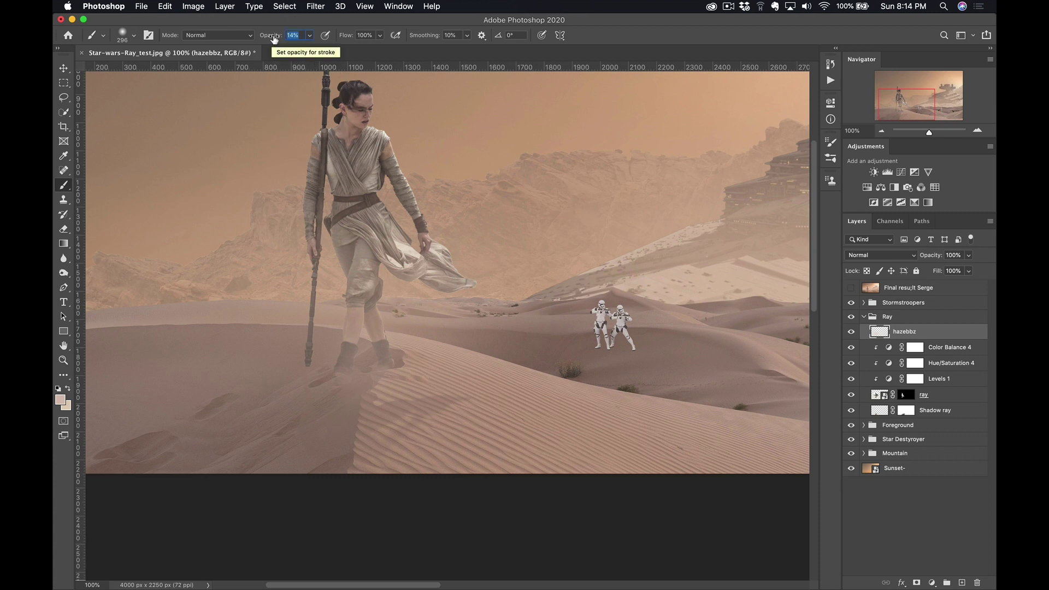
{"action": "left_click_drag", "start_coordinate": [274, 39], "coordinate": [271, 40]}
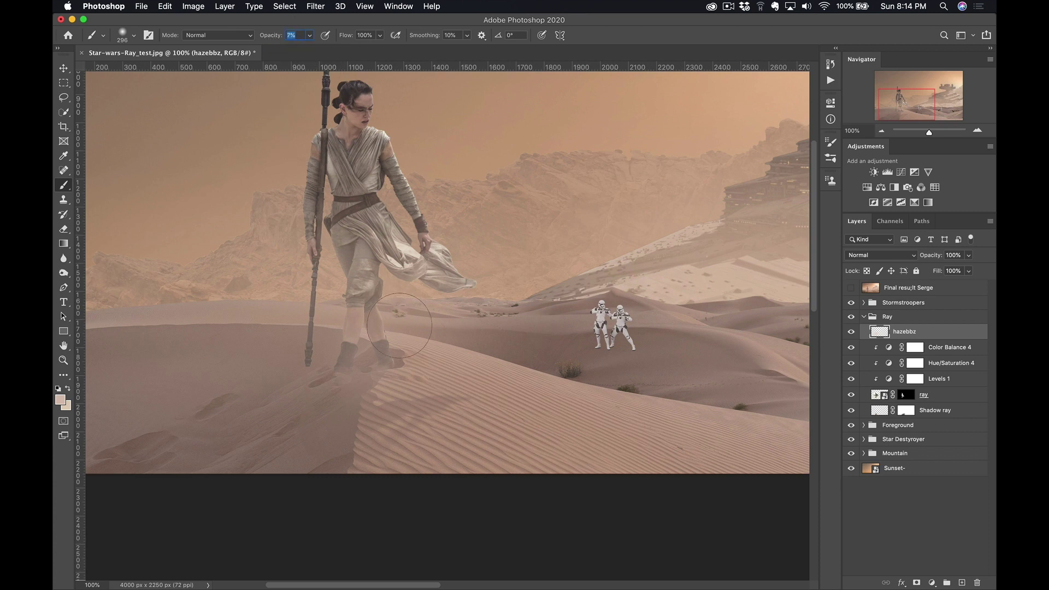
{"action": "mouse_move", "coordinate": [404, 311]}
{"action": "left_mouse_down"}
{"action": "mouse_move", "coordinate": [366, 311]}
{"action": "mouse_move", "coordinate": [412, 331]}
{"action": "mouse_move", "coordinate": [374, 311]}
{"action": "mouse_move", "coordinate": [373, 365]}
{"action": "left_mouse_up"}
{"action": "key", "text": "z"}
{"action": "left_click", "coordinate": [498, 350], "text": "alt"}
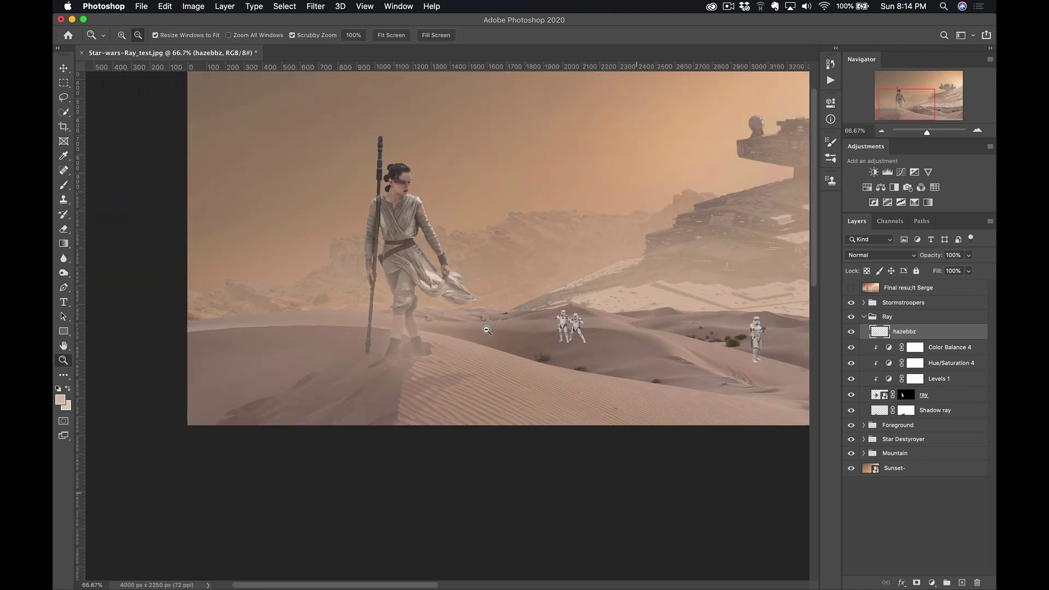
{"action": "left_click", "coordinate": [453, 322], "text": "alt"}
{"action": "left_click", "coordinate": [453, 322]}
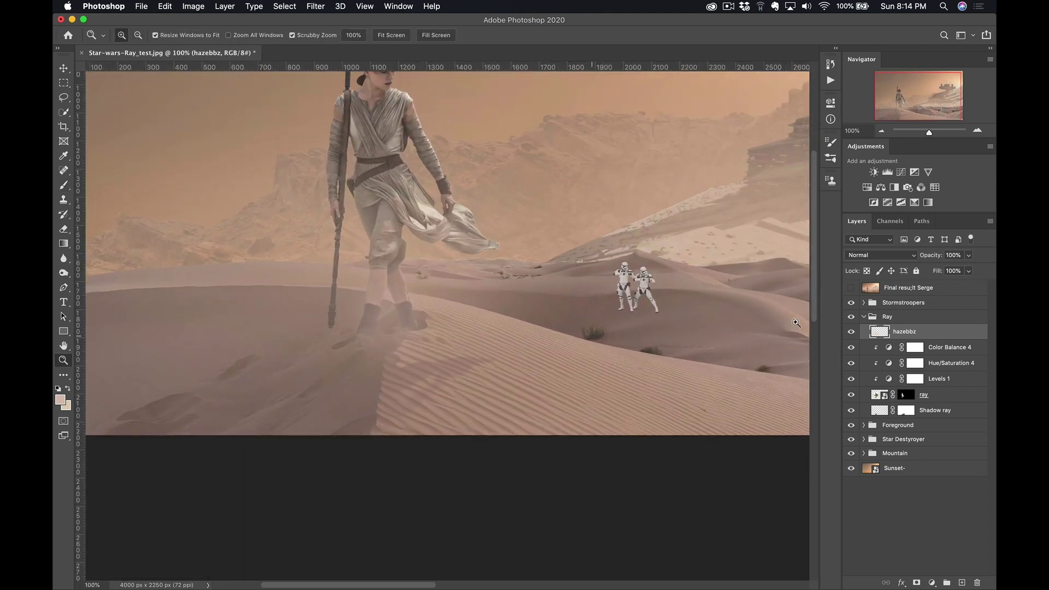
Reduce the hazebbz layer's opacity to 83%
{"action": "left_click_drag", "start_coordinate": [934, 256], "coordinate": [924, 261]}
{"action": "left_click", "coordinate": [475, 292]}
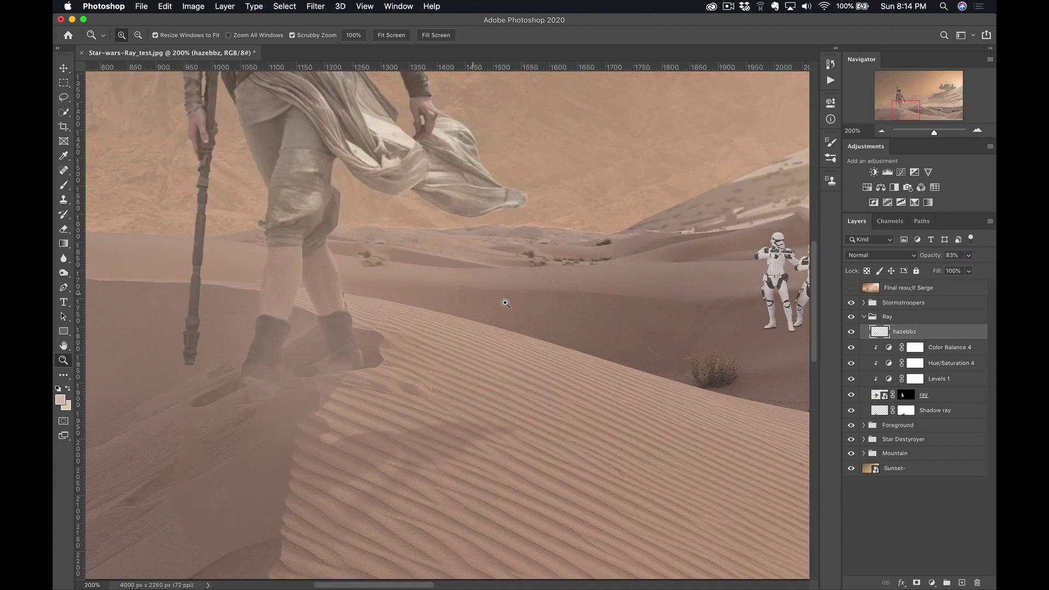
{"action": "left_click", "coordinate": [607, 284], "text": "alt"}
{"action": "left_click", "coordinate": [607, 285], "text": "alt"}
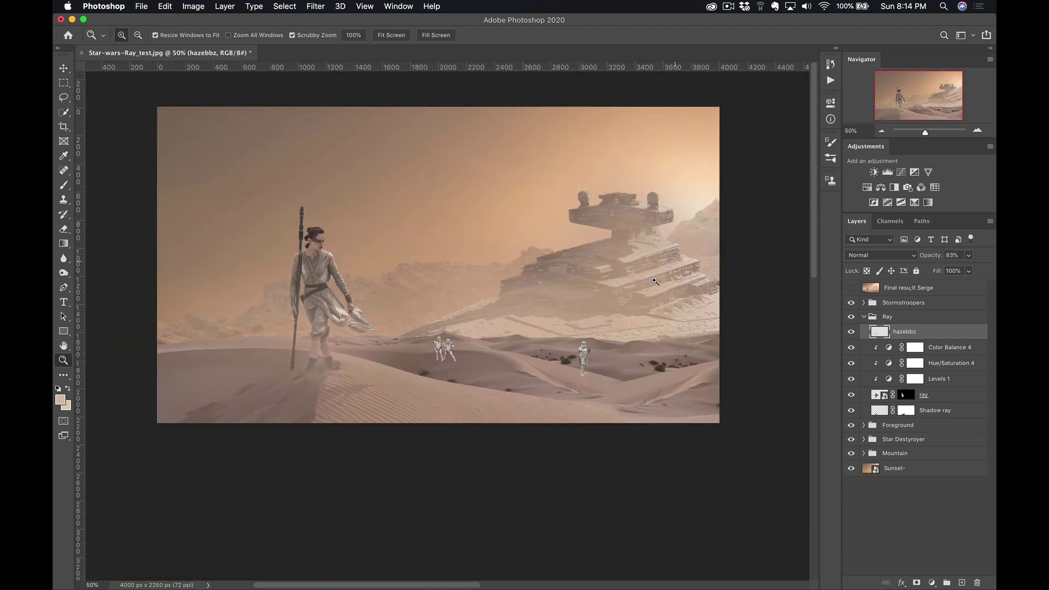
Add a new layer named Shadows directly beneath the Stortrooper layer in the Stormstroopers group
{"action": "left_click", "coordinate": [509, 311]}
{"action": "left_click", "coordinate": [426, 376]}
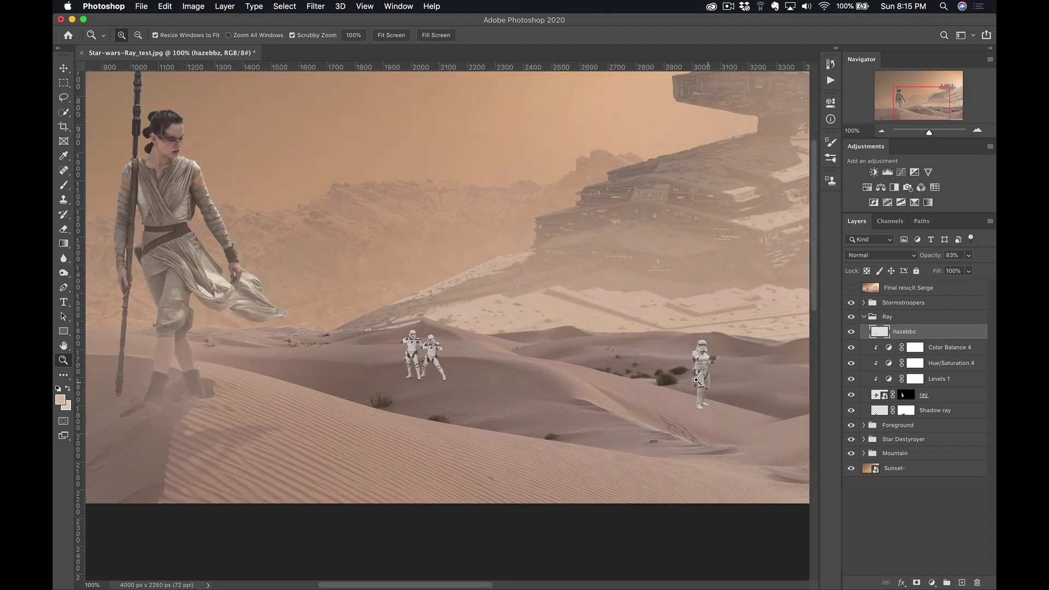
{"action": "left_click", "coordinate": [420, 385]}
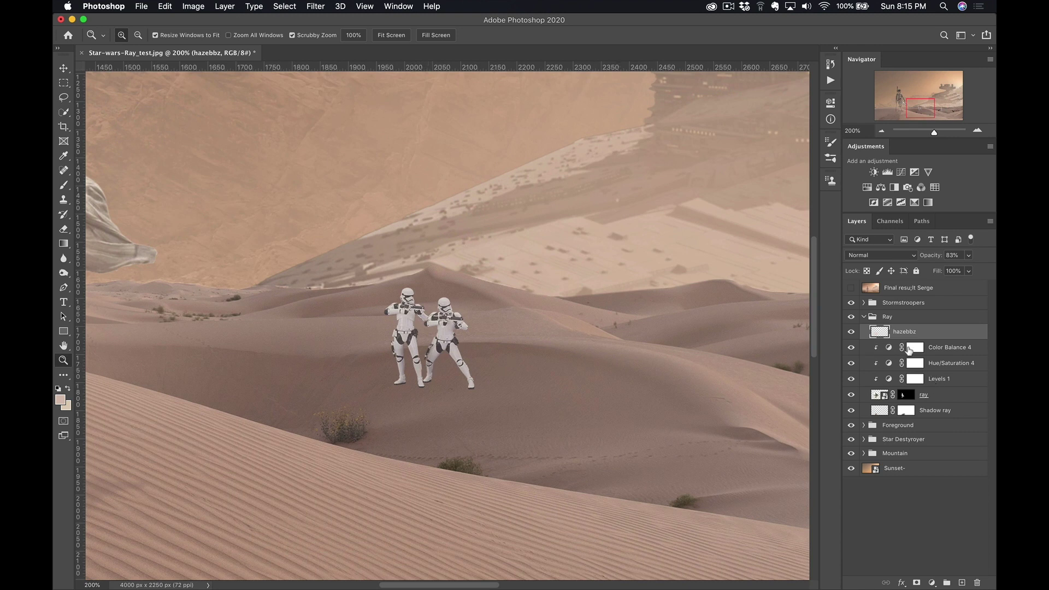
{"action": "left_click", "coordinate": [866, 317]}
{"action": "left_click", "coordinate": [865, 303]}
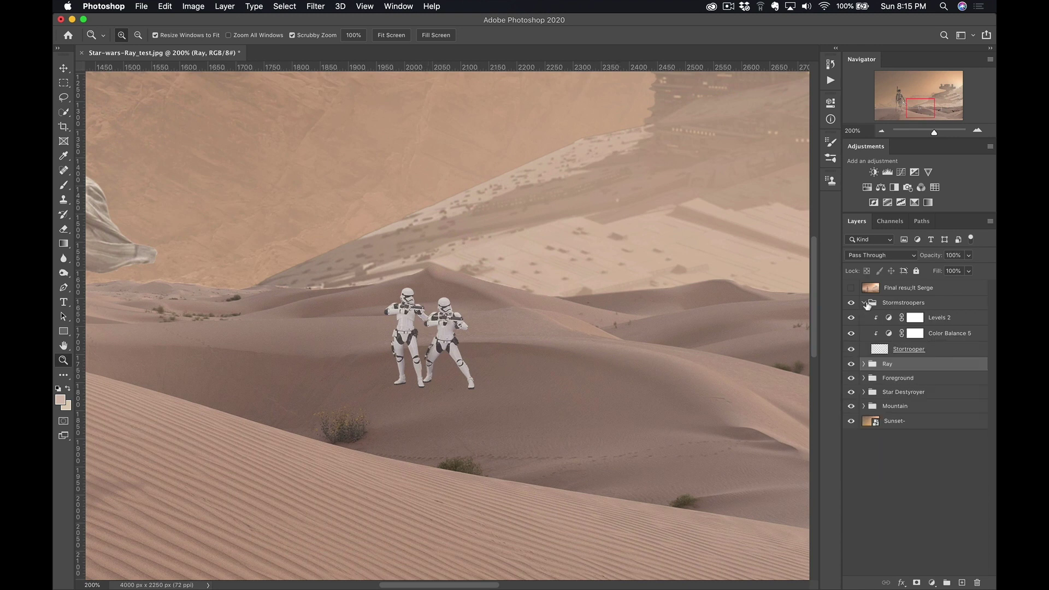
{"action": "left_click", "coordinate": [909, 349]}
{"action": "left_click", "coordinate": [963, 583]}
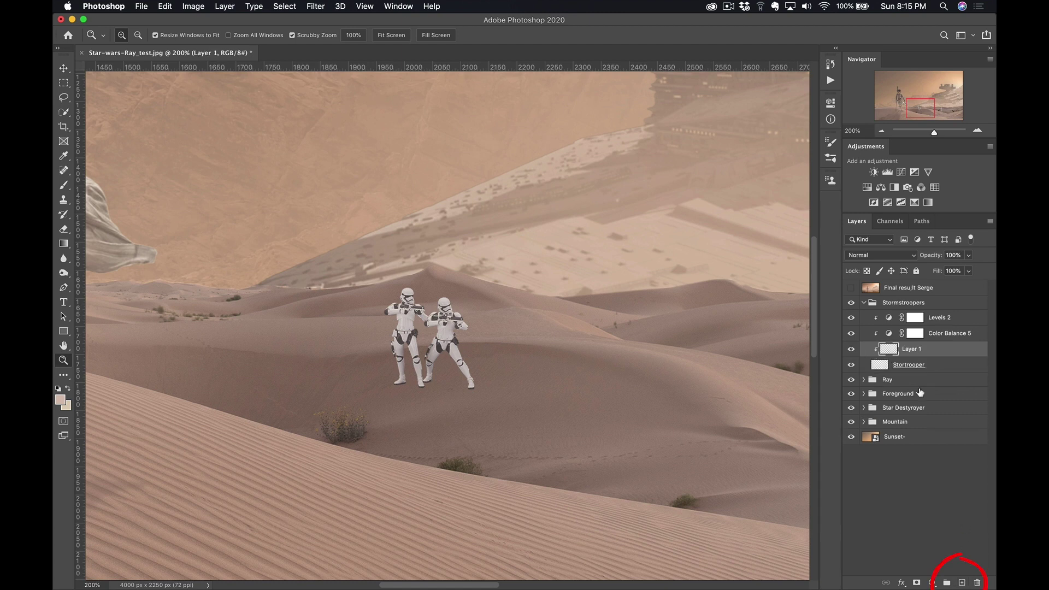
{"action": "left_click_drag", "start_coordinate": [883, 350], "coordinate": [887, 373]}
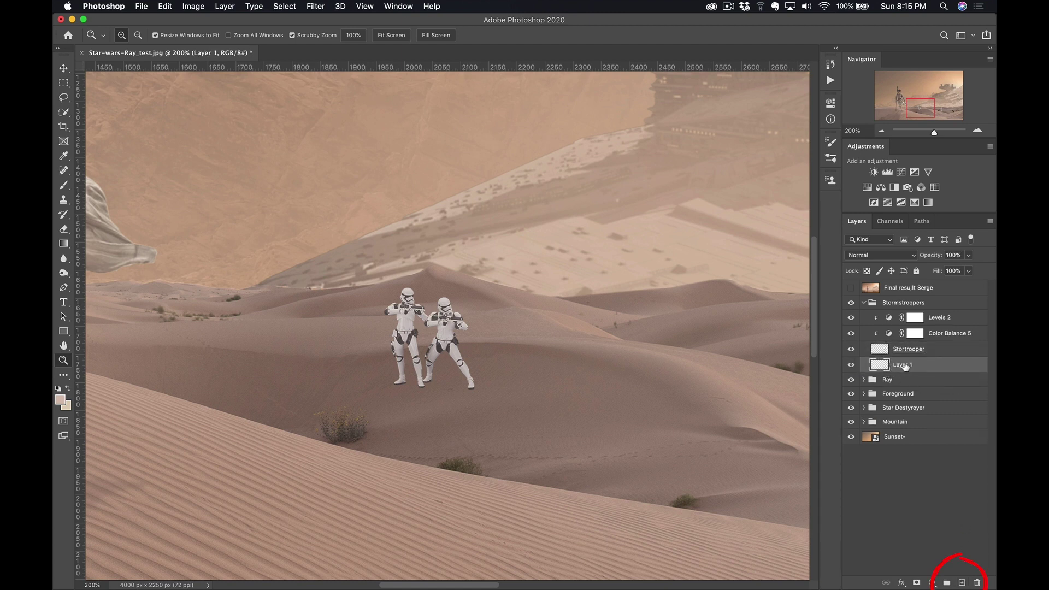
{"action": "double_click", "coordinate": [904, 365]}
{"action": "type", "text": "Shadows"}
{"action": "key", "text": "Return"}
Load the Stortrooper layer's outline as a selection and switch to Adobe Bridge to view the stormtrooper PNG files
{"action": "key", "text": "super+minus"}
{"action": "left_click", "coordinate": [880, 349], "text": "super"}
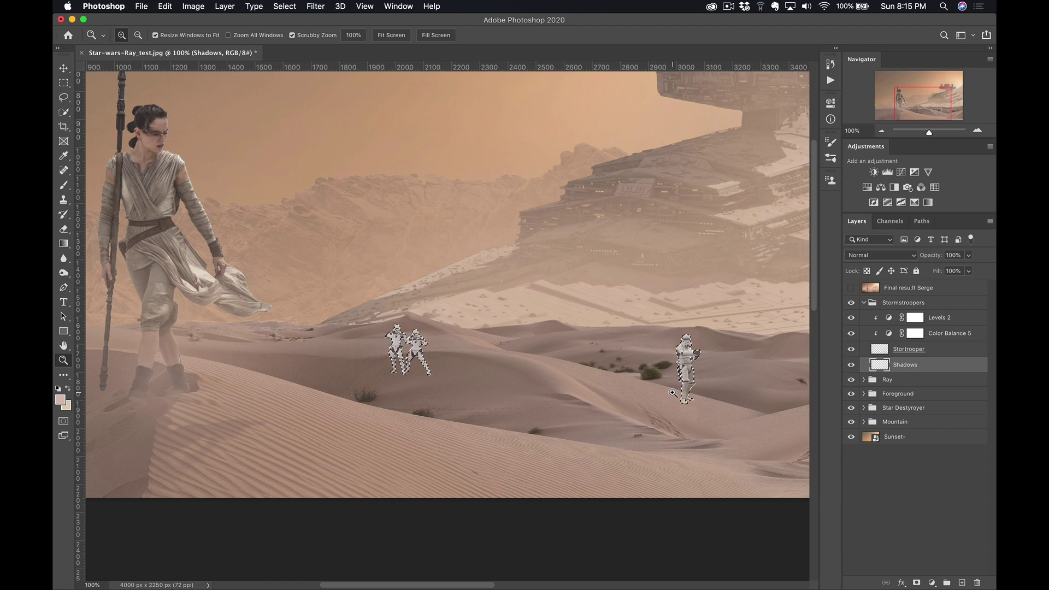
{"action": "key", "text": "alt+super+o"}
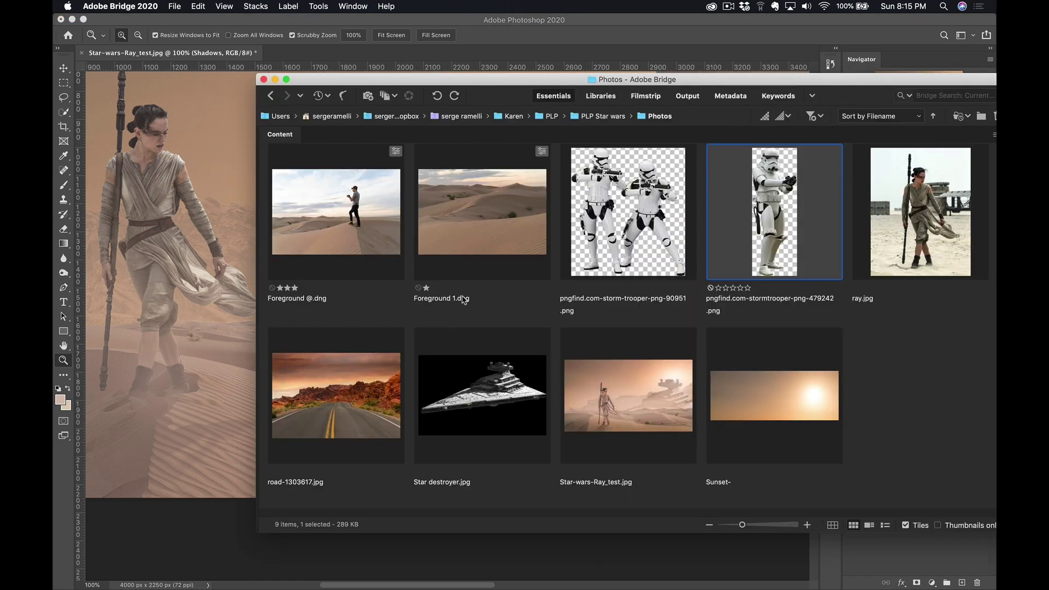
{"action": "left_click", "coordinate": [620, 206]}
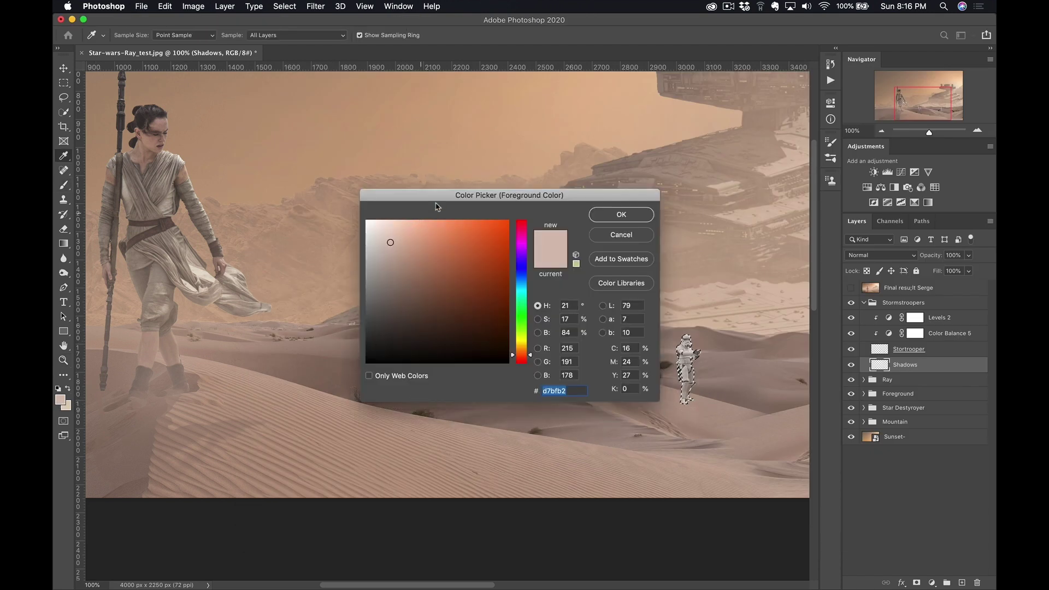
Sample the shaded dune beside the pair of stormtroopers to set the foreground colour to #896f63
{"action": "left_click_drag", "start_coordinate": [448, 195], "coordinate": [668, 419]}
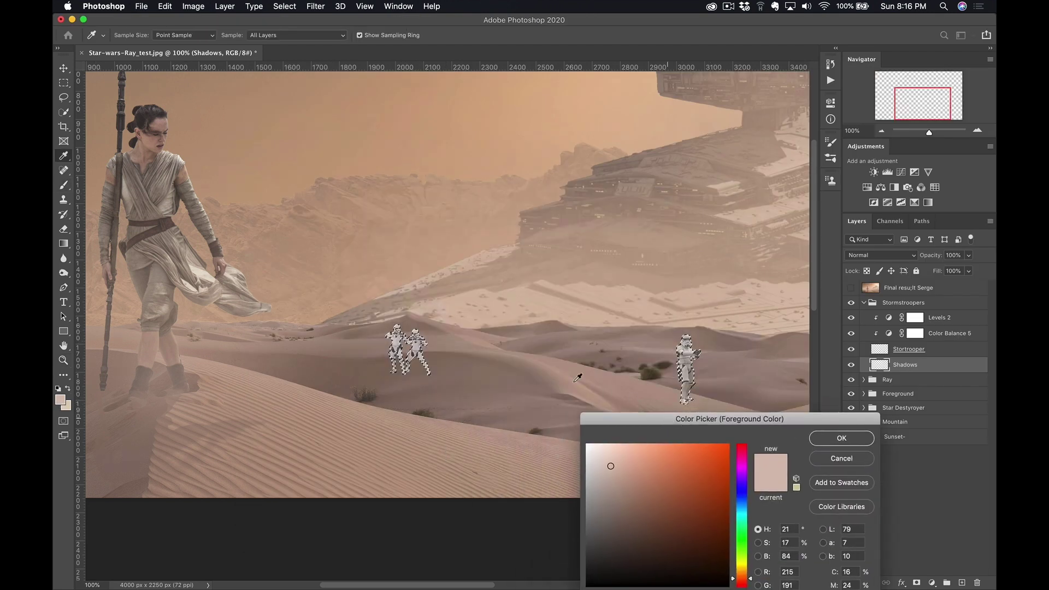
{"action": "left_click", "coordinate": [446, 356]}
{"action": "left_click_drag", "start_coordinate": [638, 419], "coordinate": [368, 211]}
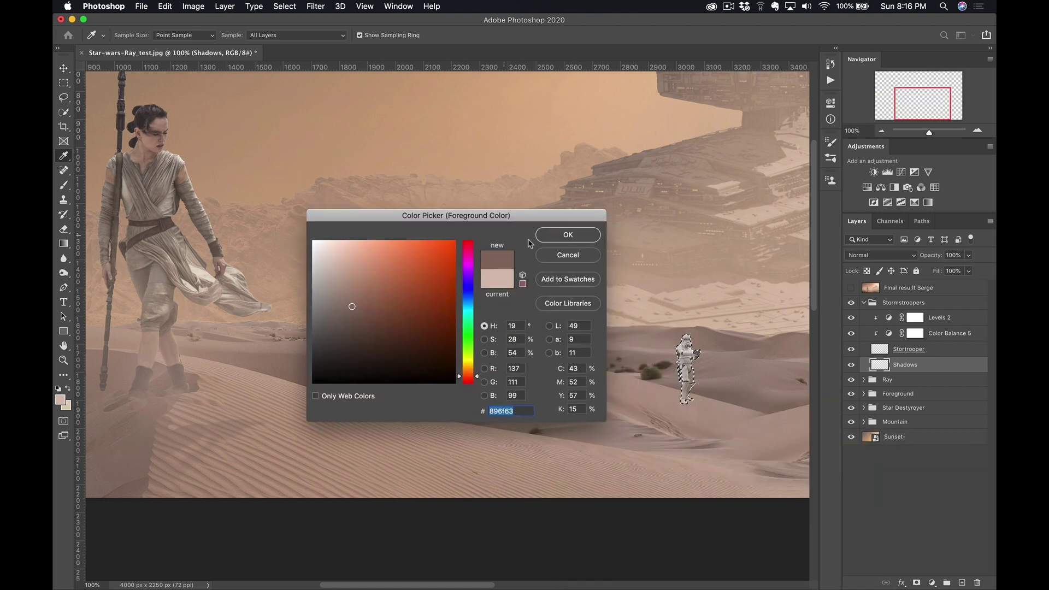
{"action": "left_click", "coordinate": [568, 232]}
{"action": "key", "text": "b"}
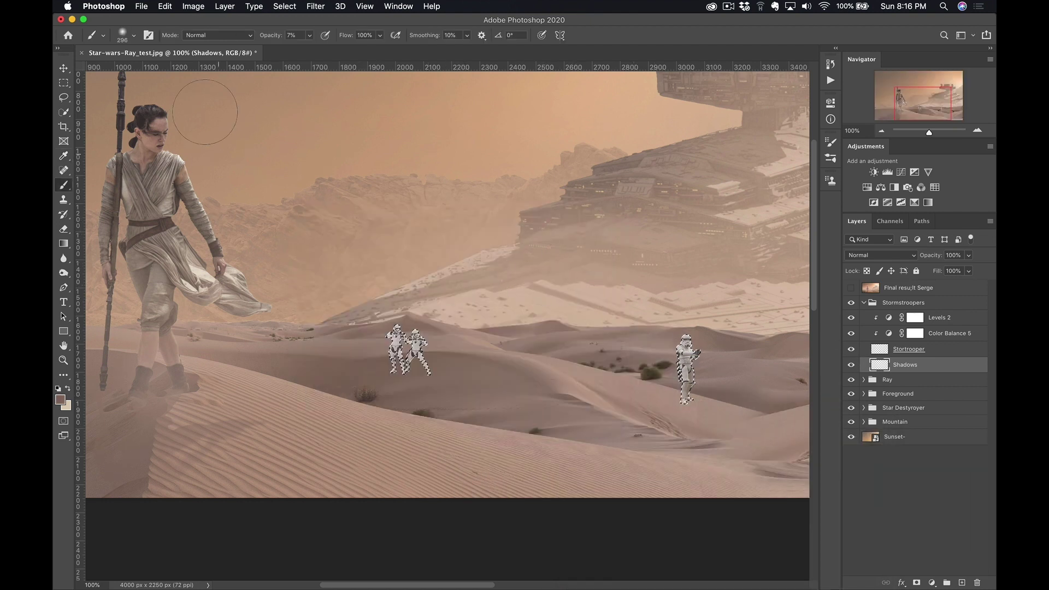
Fill the stormtrooper selection on the Shadows layer with the foreground colour at 100% opacity, and deselect
{"action": "left_click", "coordinate": [166, 7]}
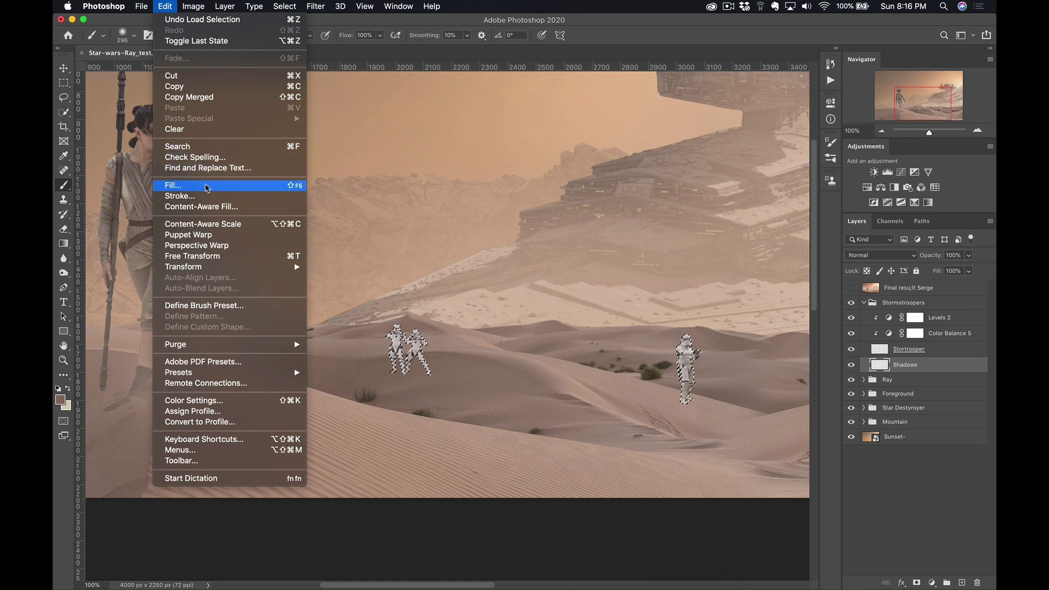
{"action": "left_click", "coordinate": [196, 185]}
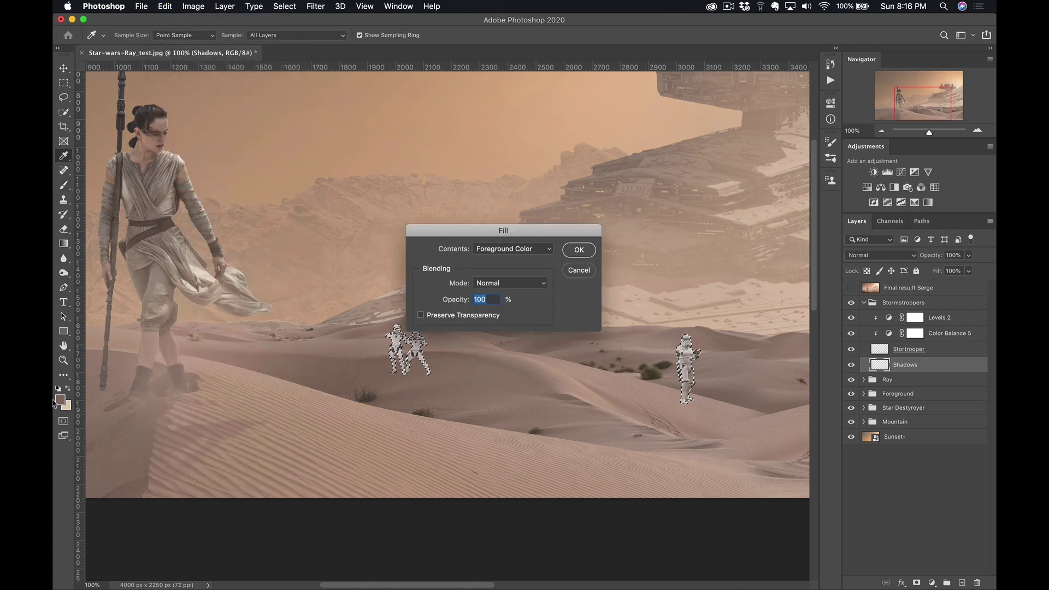
{"action": "left_click", "coordinate": [594, 250]}
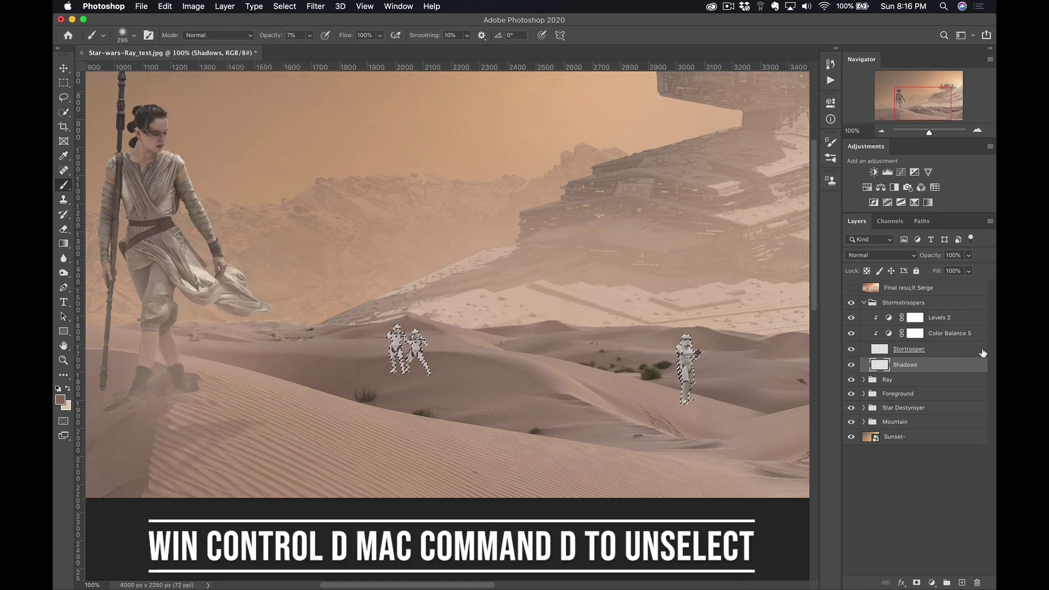
{"action": "key", "text": "super+d"}
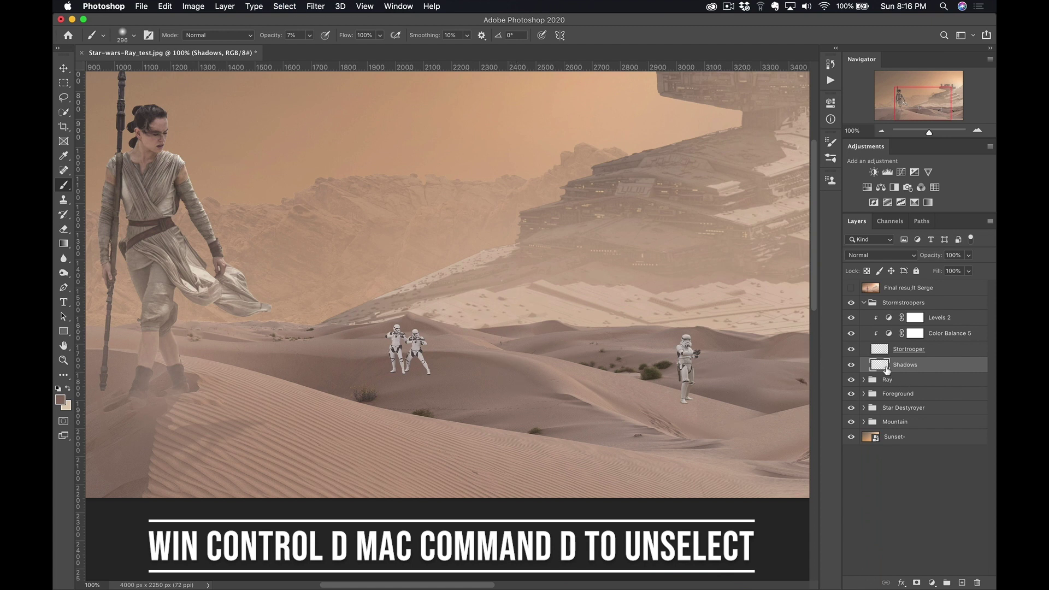
Isolate the Shadows layer briefly, restore the others, and transform it into downward, slanted shadows with -67.75% height and -19.82° horizontal skew
{"action": "left_click", "coordinate": [852, 365], "text": "alt"}
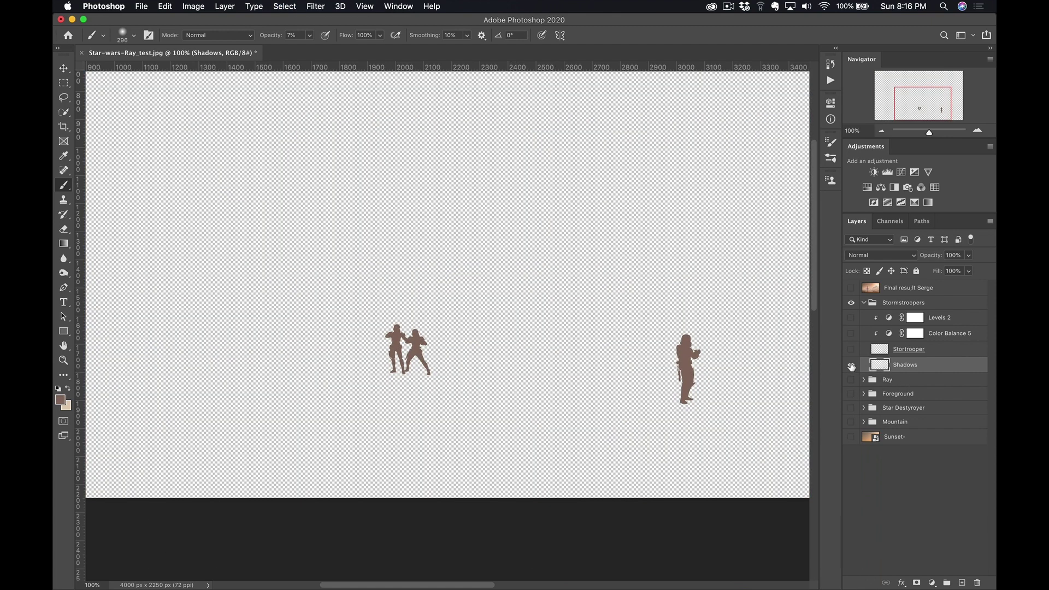
{"action": "left_click", "coordinate": [852, 366], "text": "alt"}
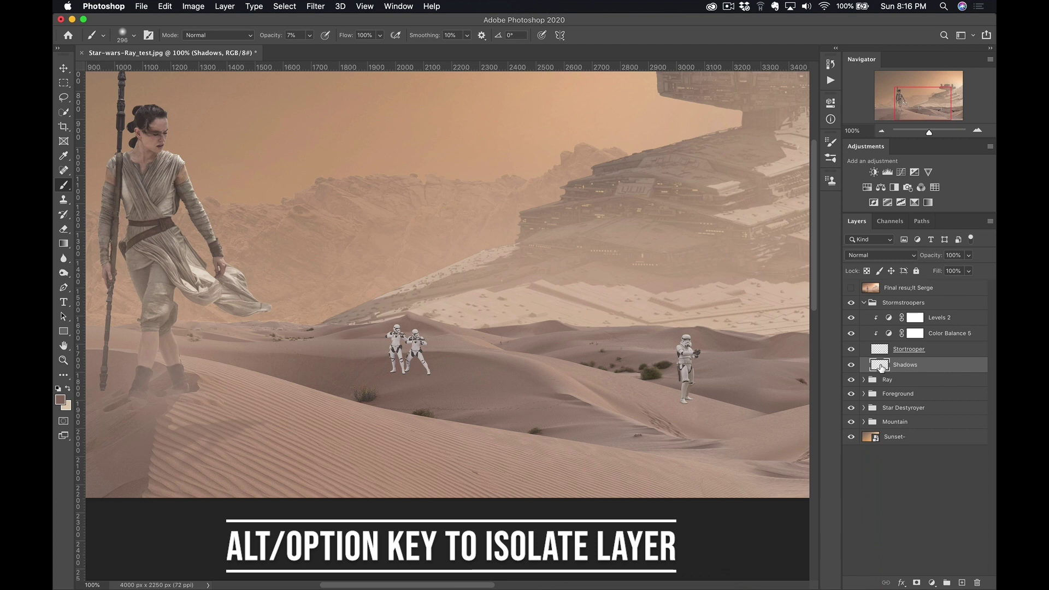
{"action": "key", "text": "super+t"}
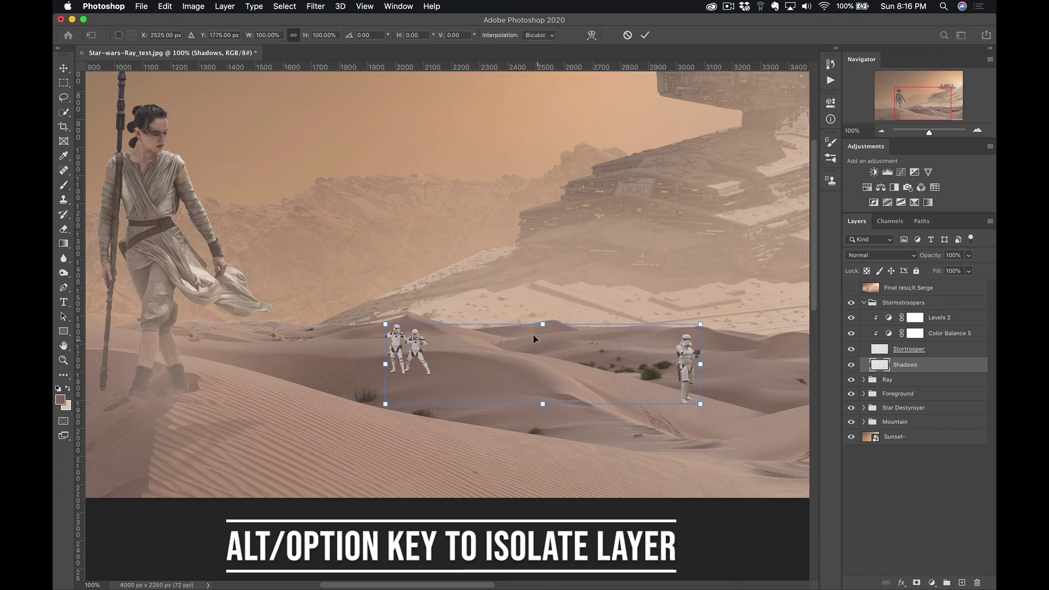
{"action": "right_click", "coordinate": [534, 332]}
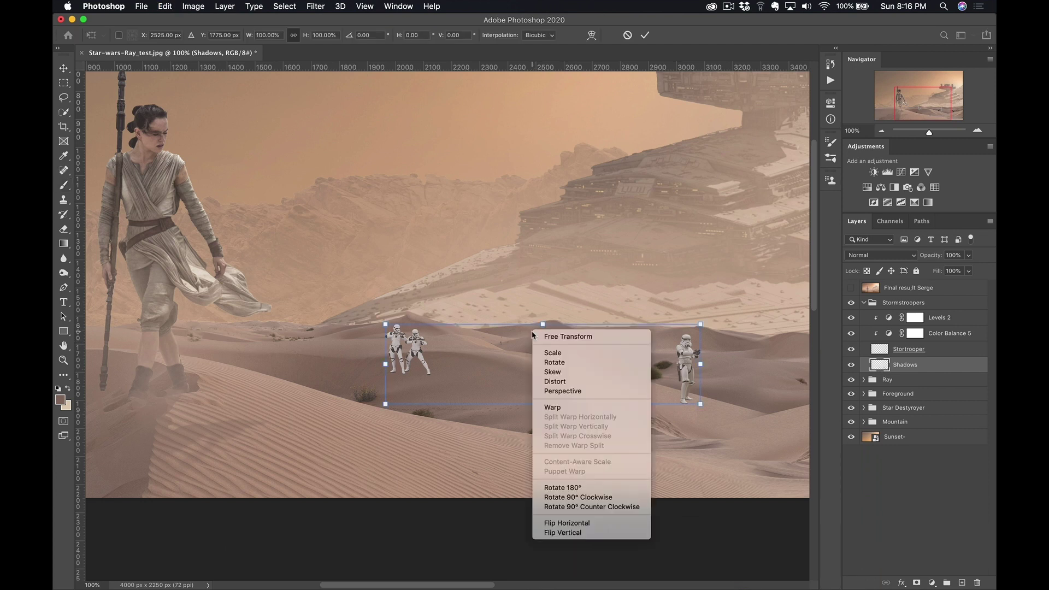
{"action": "left_click", "coordinate": [577, 386]}
{"action": "left_click_drag", "start_coordinate": [543, 326], "coordinate": [535, 422]}
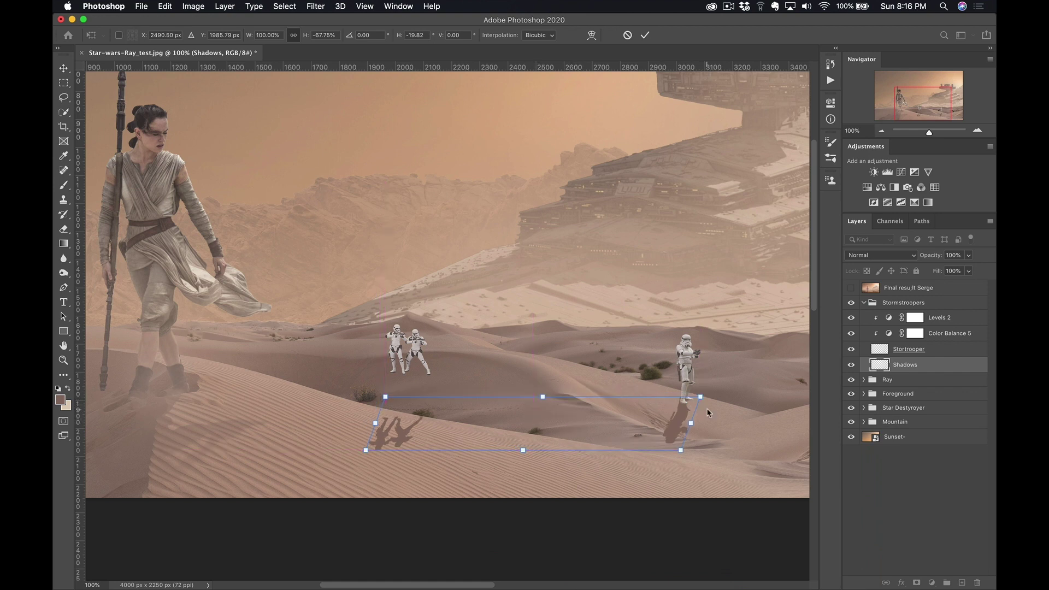
Warp the Shadows layer so the pair's shadows meet their feet while the lone stormtrooper's shadow stays attached, and apply the transform
{"action": "right_click", "coordinate": [475, 430]}
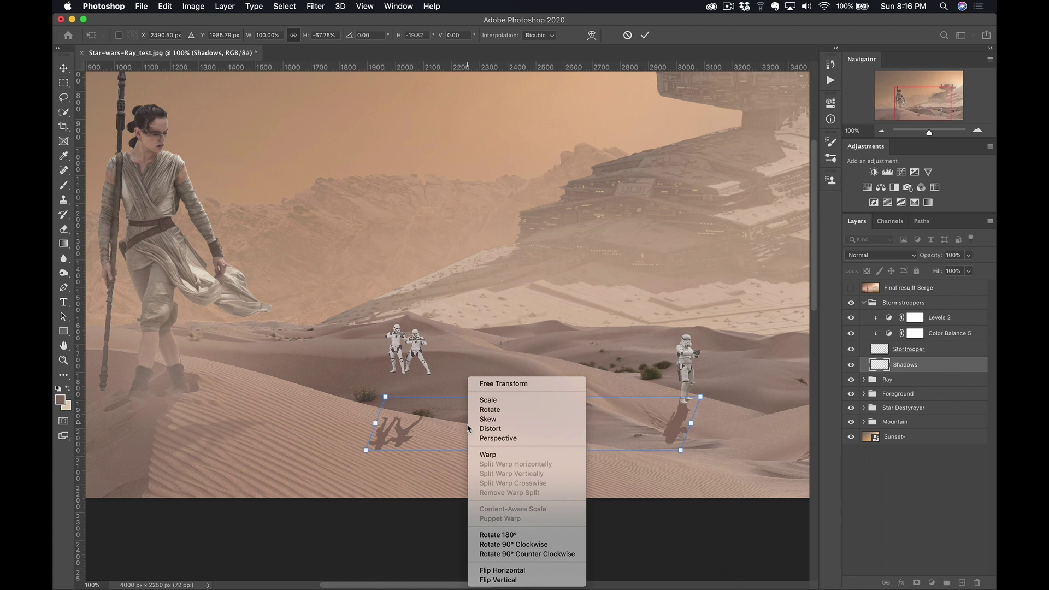
{"action": "left_click", "coordinate": [477, 454]}
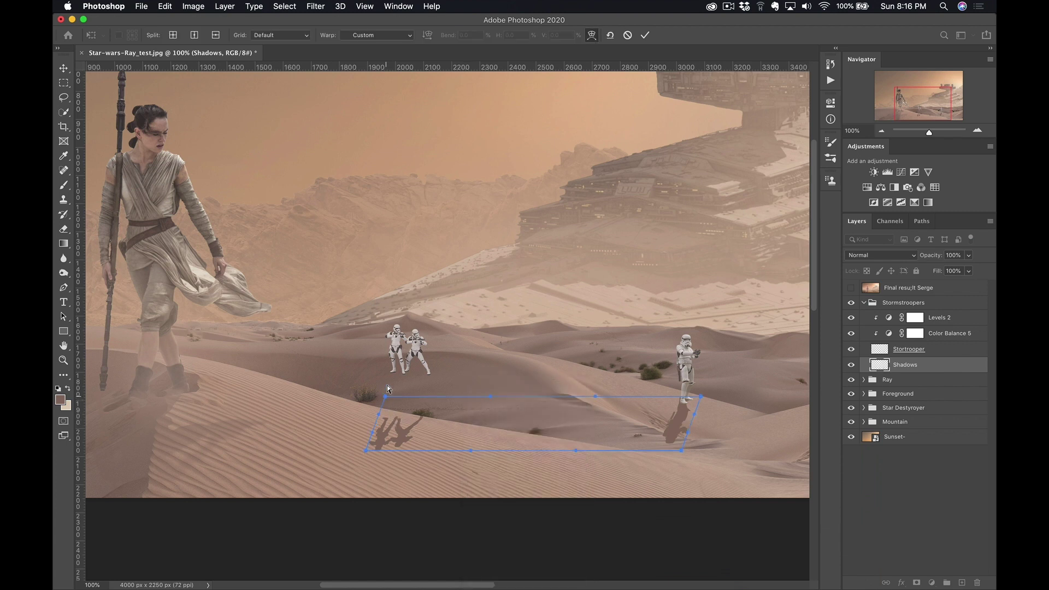
{"action": "left_click_drag", "start_coordinate": [386, 397], "coordinate": [376, 416]}
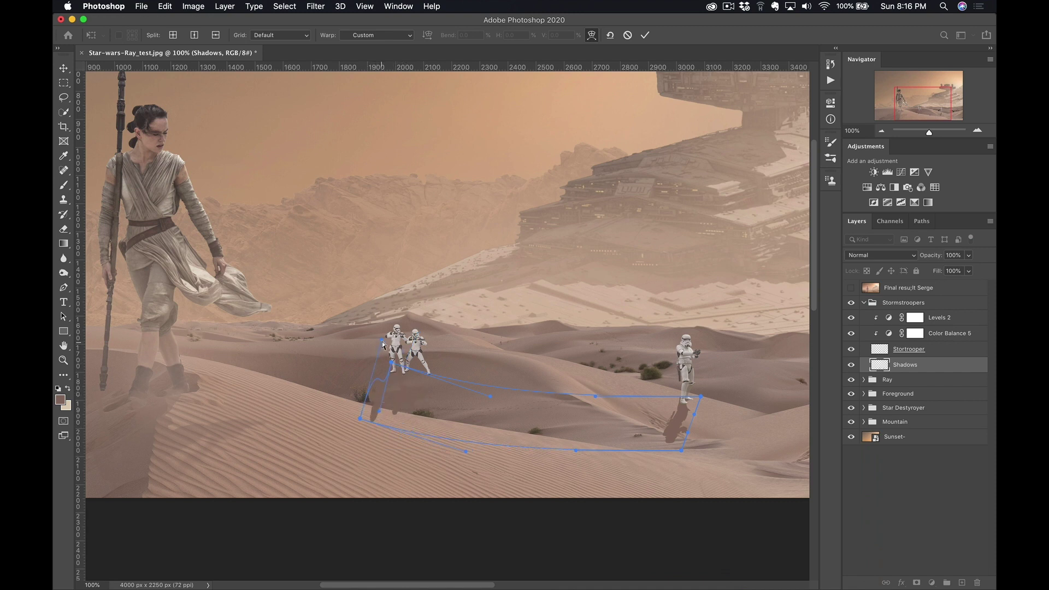
{"action": "left_click_drag", "start_coordinate": [382, 344], "coordinate": [372, 376]}
{"action": "left_click_drag", "start_coordinate": [416, 397], "coordinate": [425, 381]}
{"action": "left_click_drag", "start_coordinate": [361, 419], "coordinate": [369, 399]}
{"action": "left_click_drag", "start_coordinate": [681, 450], "coordinate": [677, 447]}
{"action": "key", "text": "Return"}
Set the brush hardness to 51% and its size to about 103 px for shadow work around the stormtrooper pair
{"action": "key", "text": "b"}
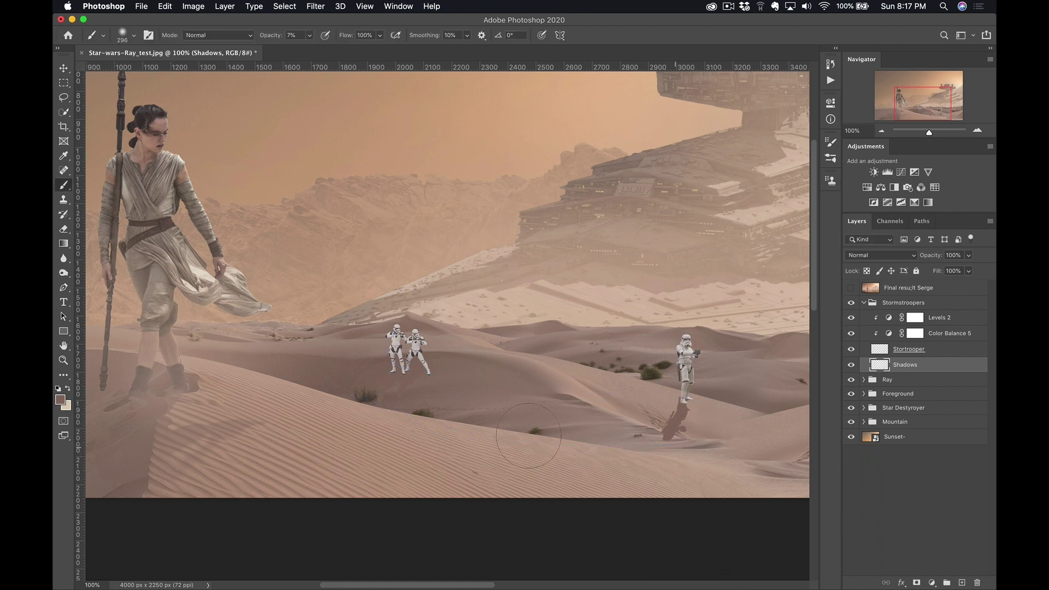
{"action": "key", "text": "z"}
{"action": "mouse_move", "coordinate": [413, 380]}
{"action": "left_mouse_down"}
{"action": "mouse_move", "coordinate": [454, 380]}
{"action": "mouse_move", "coordinate": [437, 379]}
{"action": "left_mouse_up"}
{"action": "key", "text": "b"}
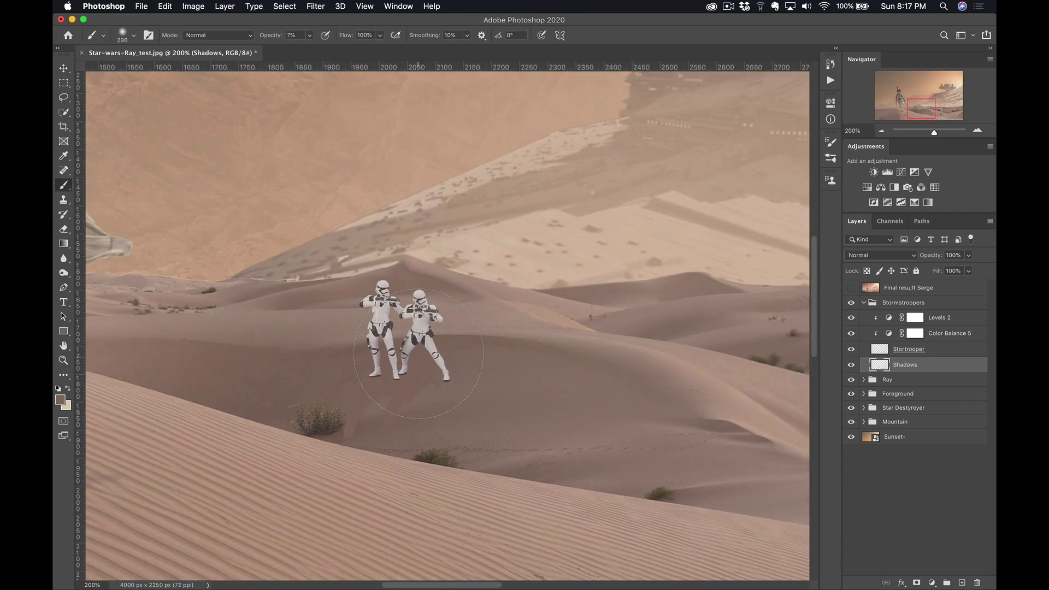
{"action": "right_click", "coordinate": [525, 340]}
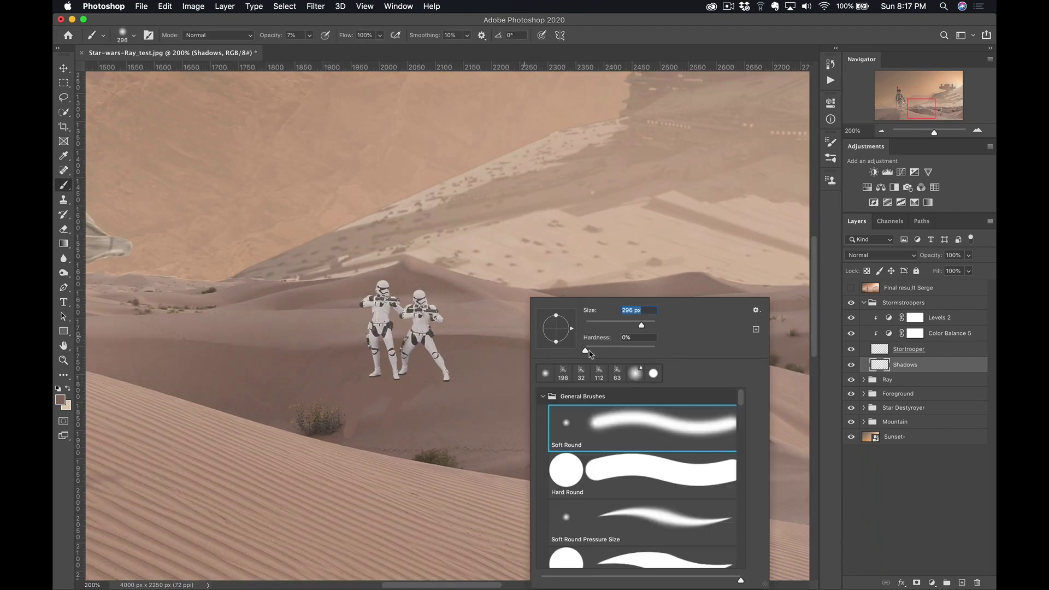
{"action": "left_click_drag", "start_coordinate": [590, 354], "coordinate": [619, 354]}
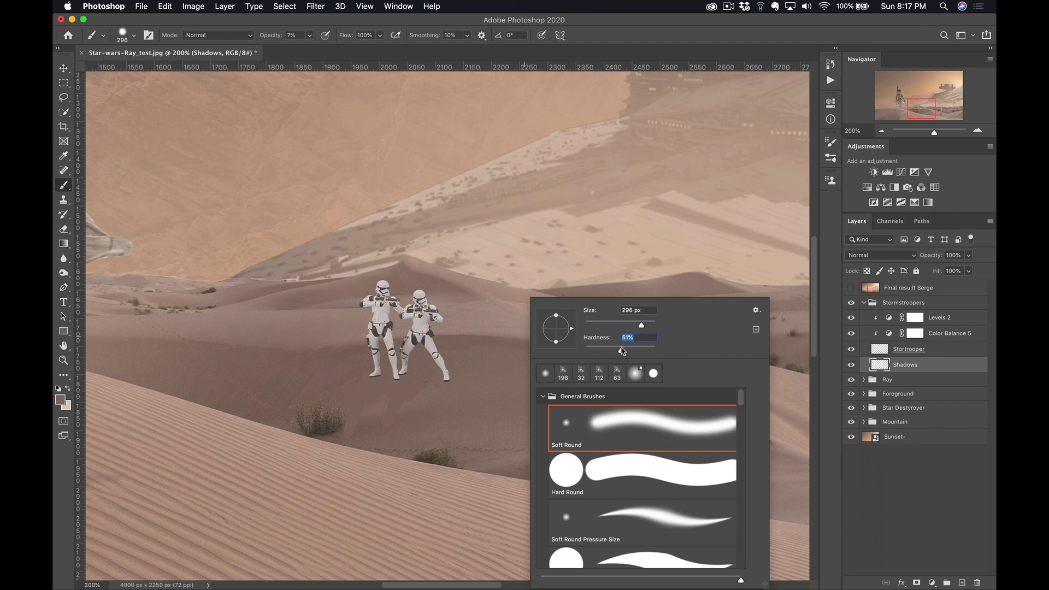
{"action": "key", "text": "Return"}
{"action": "left_click_drag", "start_coordinate": [433, 387], "coordinate": [257, 388]}
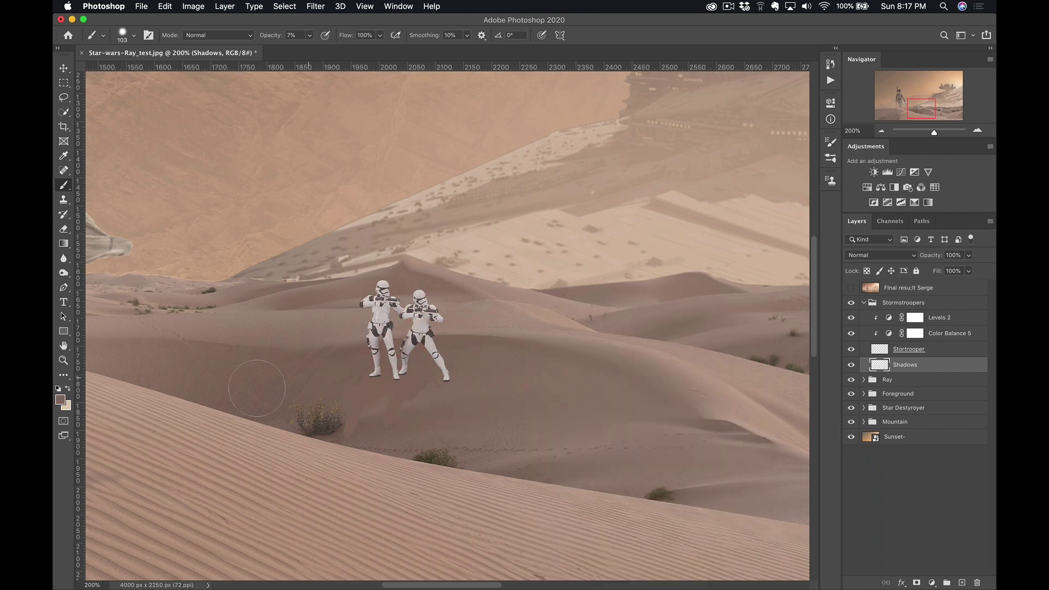
Darken the foreground colour to #5d4b43 and paint shadow under the stormtrooper pair's feet with a brush of about 39 px
{"action": "left_click", "coordinate": [62, 400]}
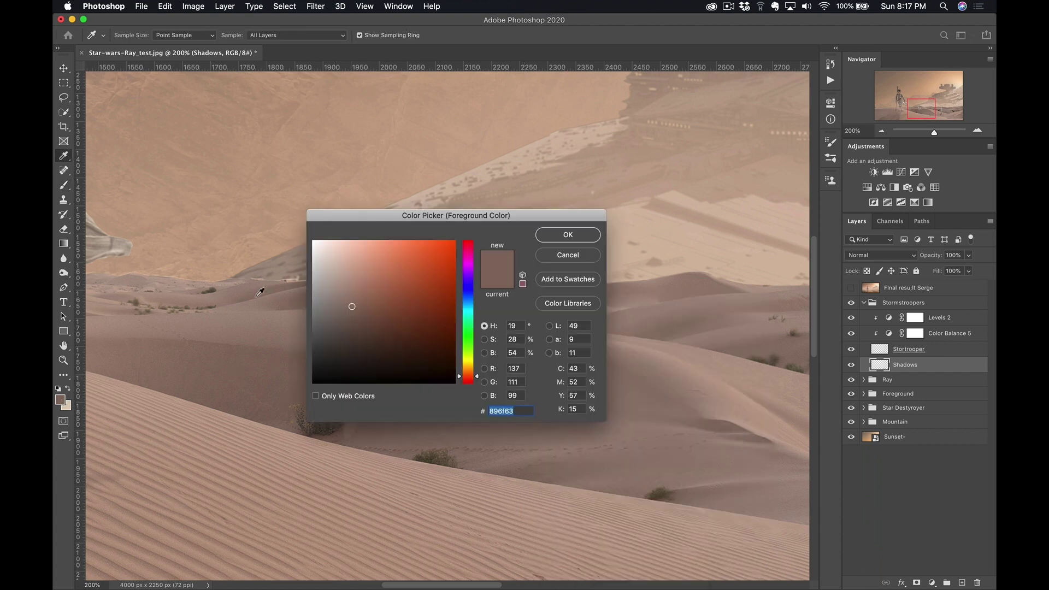
{"action": "left_click", "coordinate": [353, 331]}
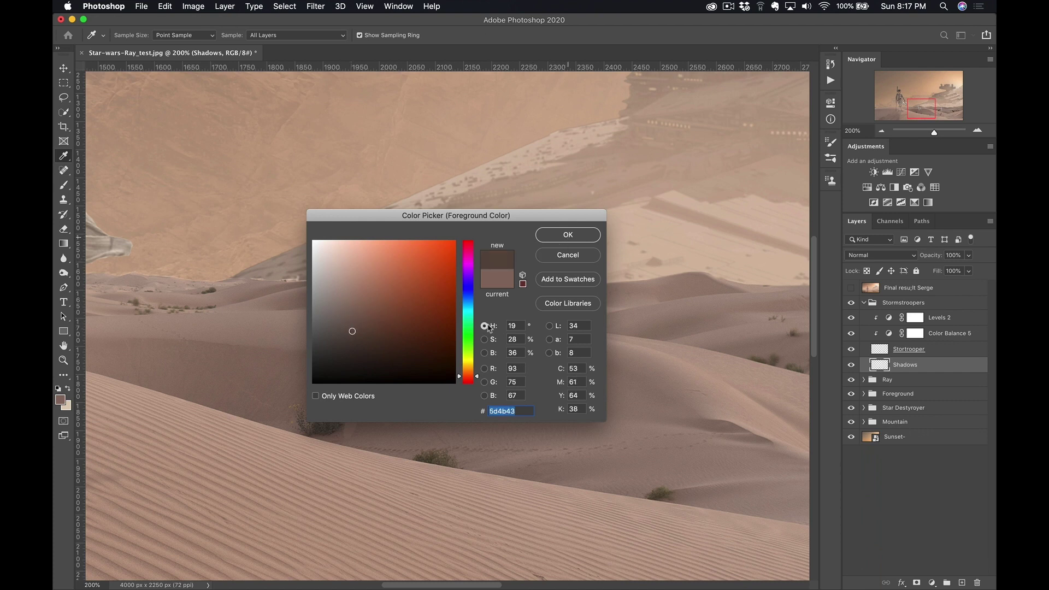
{"action": "key", "text": "Return"}
{"action": "left_click_drag", "start_coordinate": [454, 409], "coordinate": [428, 410]}
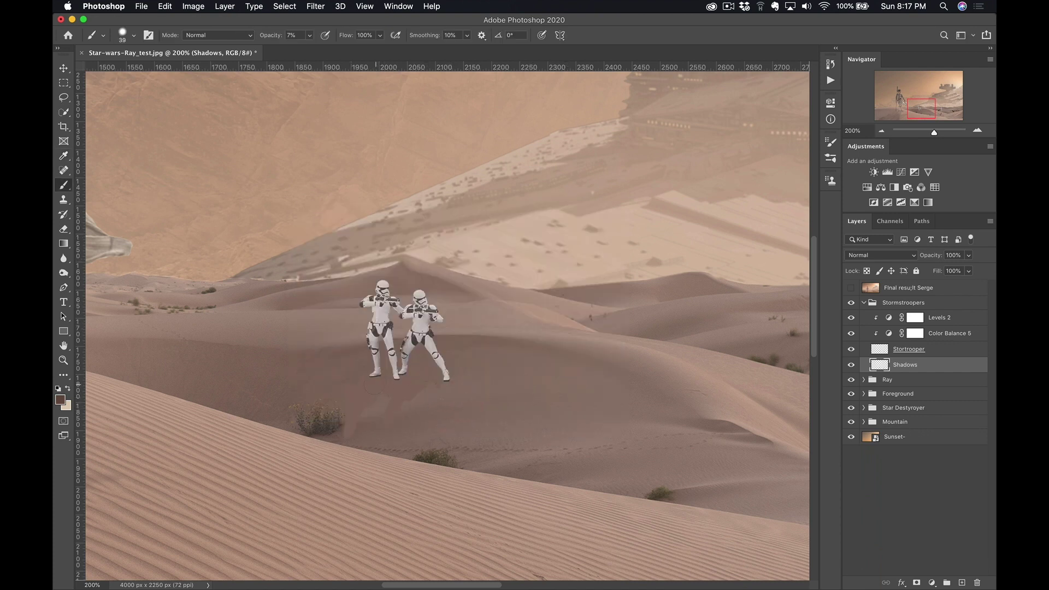
{"action": "mouse_move", "coordinate": [374, 386]}
{"action": "left_mouse_down"}
{"action": "mouse_move", "coordinate": [367, 394]}
{"action": "mouse_move", "coordinate": [393, 384]}
{"action": "mouse_move", "coordinate": [362, 405]}
{"action": "mouse_move", "coordinate": [382, 395]}
{"action": "left_mouse_up"}
Pick an even darker foreground colour and deepen the pair's contact shadows with a brush of about 17 px
{"action": "left_click_drag", "start_coordinate": [457, 385], "coordinate": [443, 385]}
{"action": "left_click", "coordinate": [61, 400]}
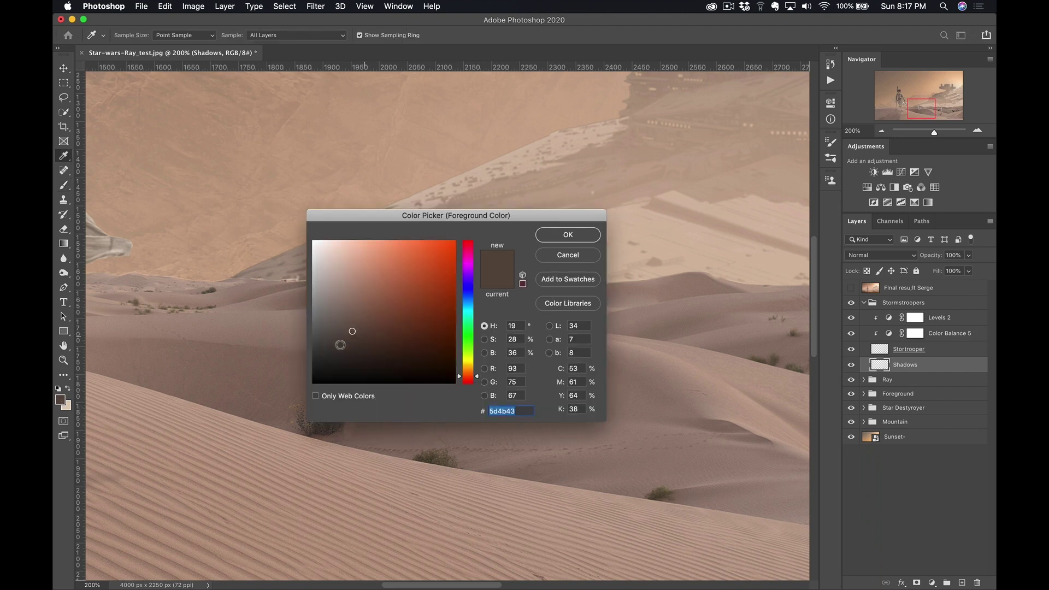
{"action": "left_click", "coordinate": [348, 350]}
{"action": "key", "text": "Return"}
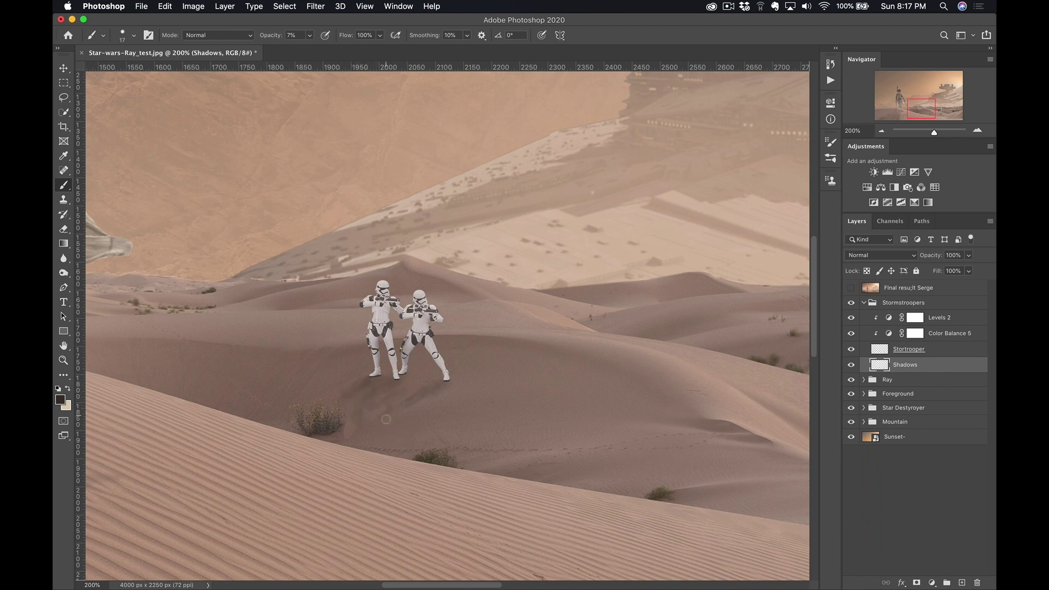
Soften the shadows of the stormtrooper pair and of the lone stormtrooper with the Blur tool at 100% strength
{"action": "left_click", "coordinate": [64, 258]}
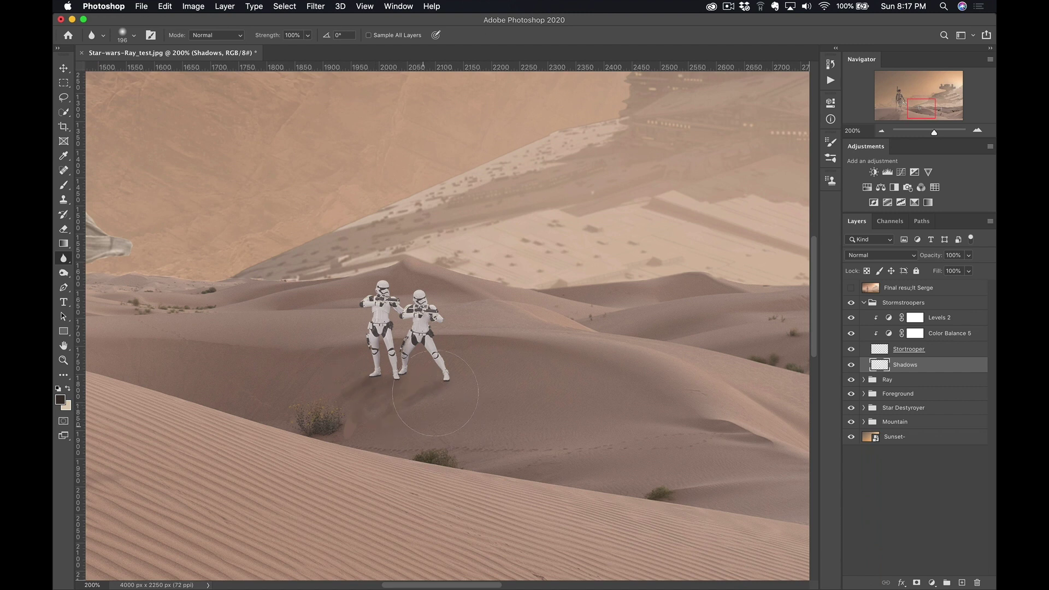
{"action": "key", "text": "z"}
{"action": "left_click", "coordinate": [602, 388], "text": "alt"}
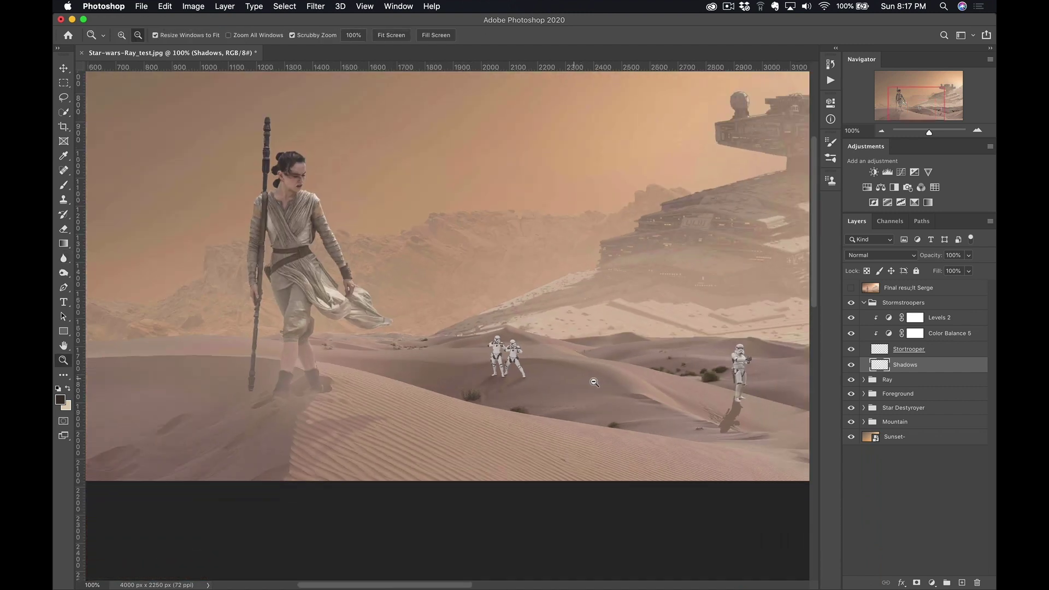
{"action": "left_click", "coordinate": [610, 391], "text": "alt"}
{"action": "left_click", "coordinate": [615, 393], "text": "alt"}
{"action": "left_click", "coordinate": [407, 322]}
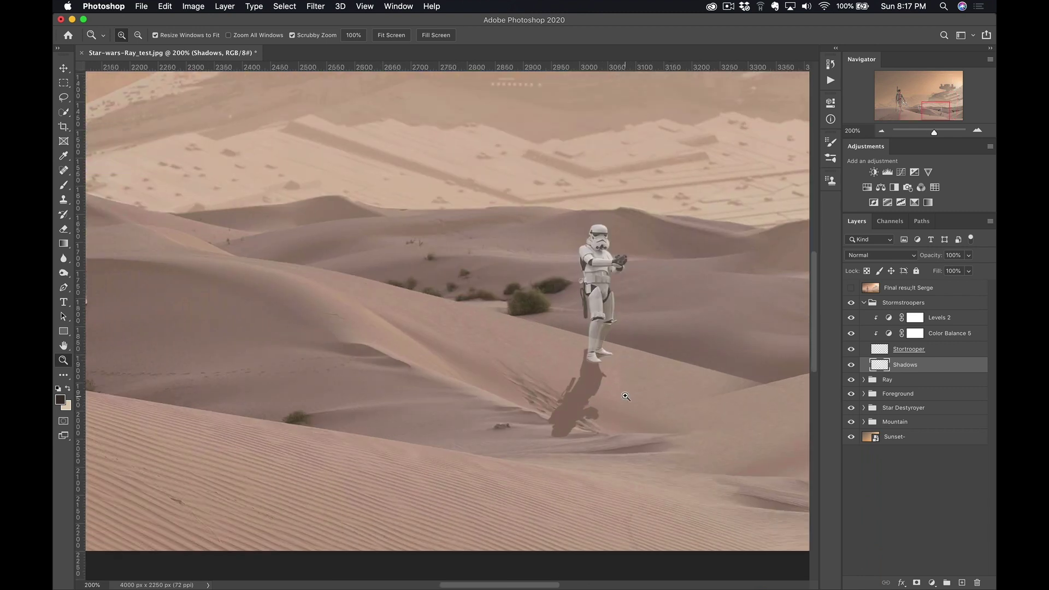
{"action": "left_click", "coordinate": [63, 258]}
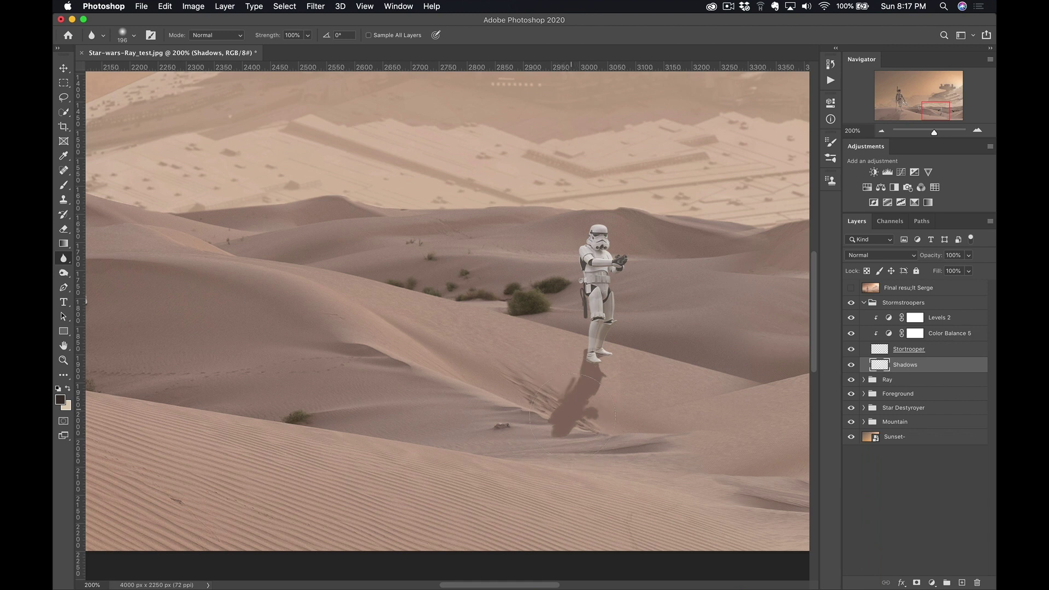
Add a layer mask to the Shadows layer and fade the lone stormtrooper's shadow with a soft black brush at 0% hardness and 15% opacity
{"action": "left_click", "coordinate": [917, 583]}
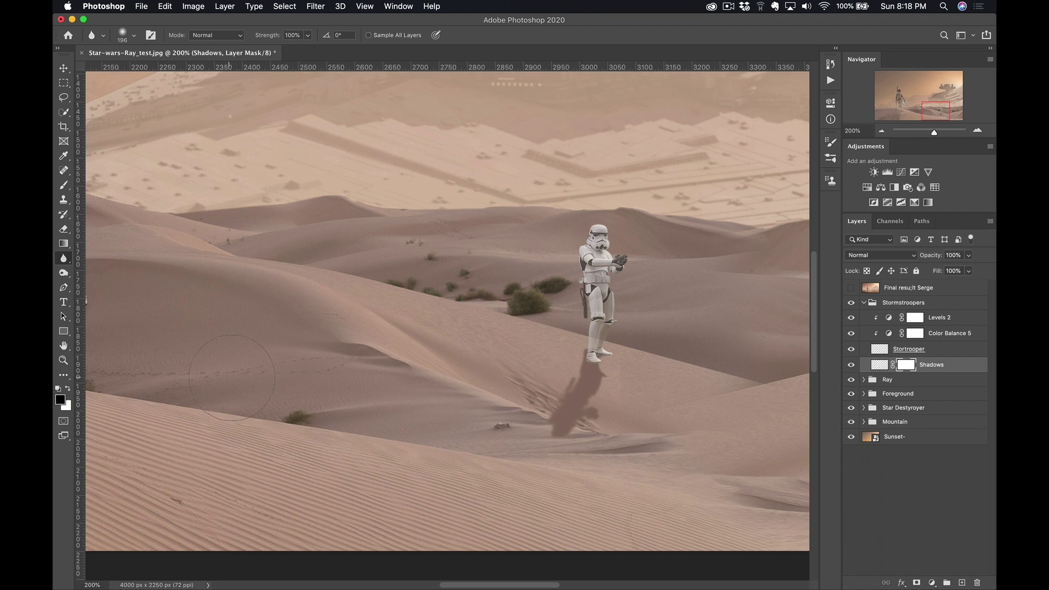
{"action": "key", "text": "b"}
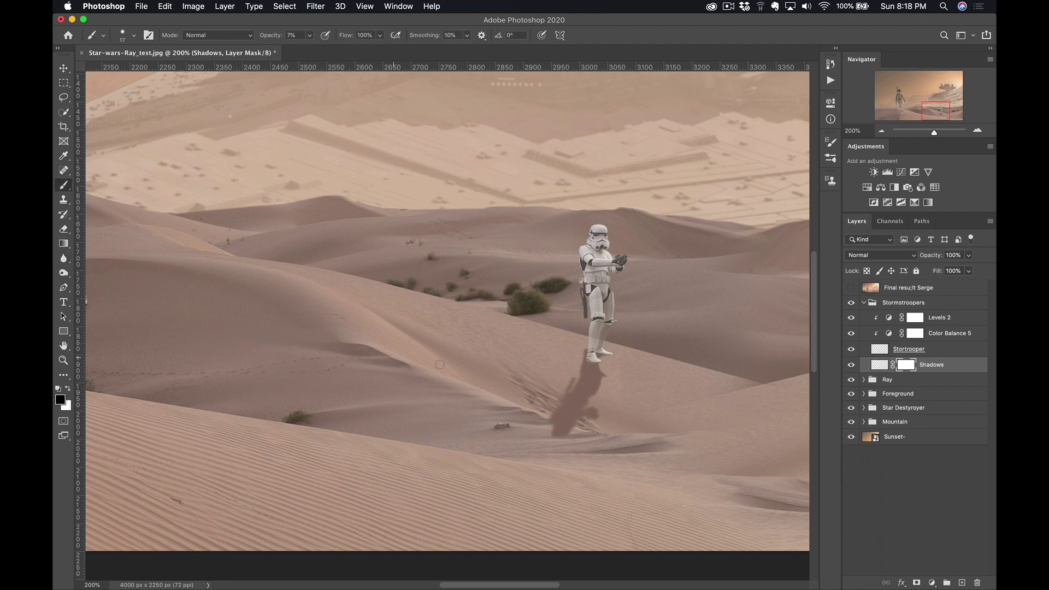
{"action": "right_click", "coordinate": [502, 334]}
{"action": "left_click_drag", "start_coordinate": [583, 352], "coordinate": [547, 352]}
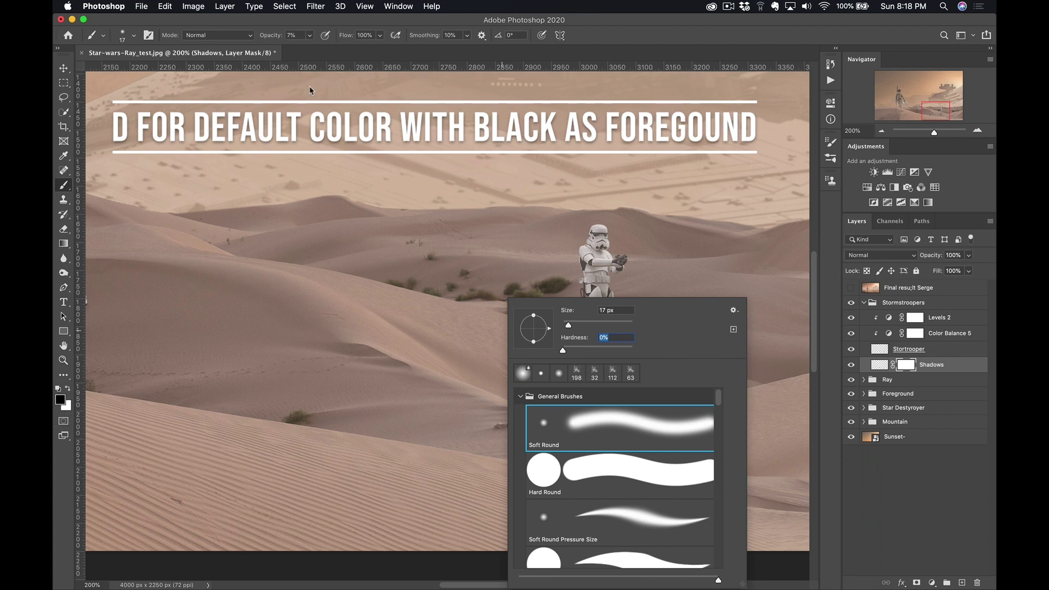
{"action": "left_click_drag", "start_coordinate": [274, 36], "coordinate": [287, 36]}
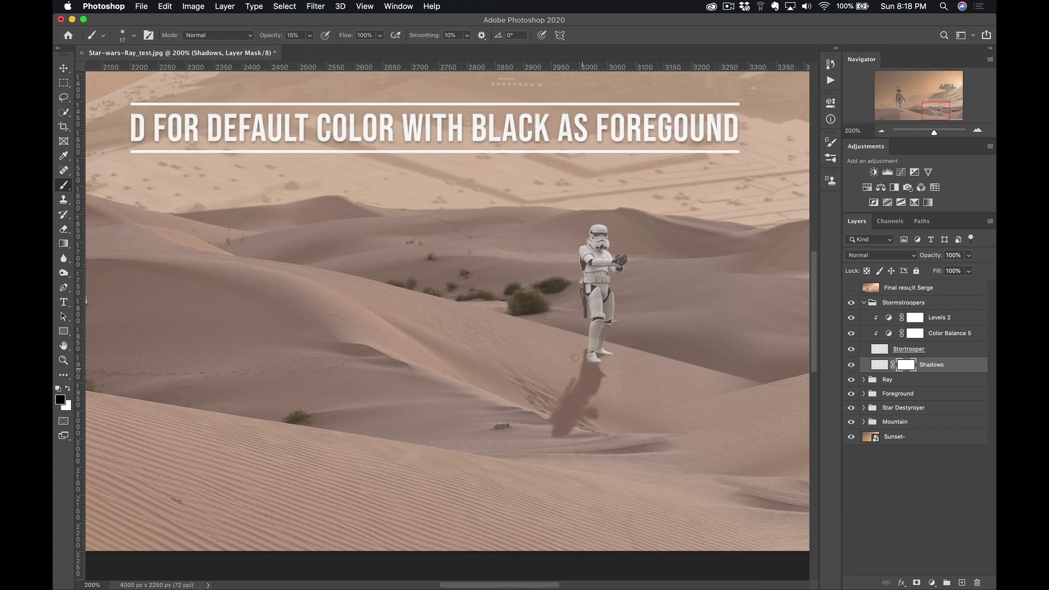
{"action": "mouse_move", "coordinate": [527, 394]}
{"action": "left_mouse_down"}
{"action": "mouse_move", "coordinate": [547, 394]}
{"action": "mouse_move", "coordinate": [549, 436]}
{"action": "left_mouse_up"}
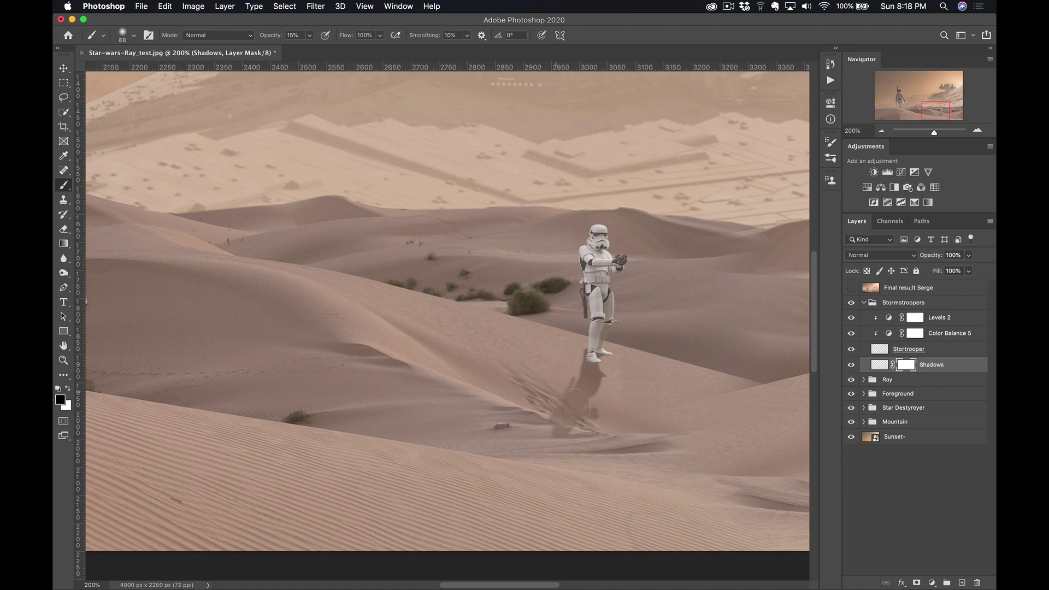
Add a new layer above Levels 2 in the Stormstroopers group
{"action": "key", "text": "z"}
{"action": "mouse_move", "coordinate": [489, 366]}
{"action": "left_mouse_down"}
{"action": "mouse_move", "coordinate": [380, 336]}
{"action": "mouse_move", "coordinate": [483, 320]}
{"action": "left_mouse_up"}
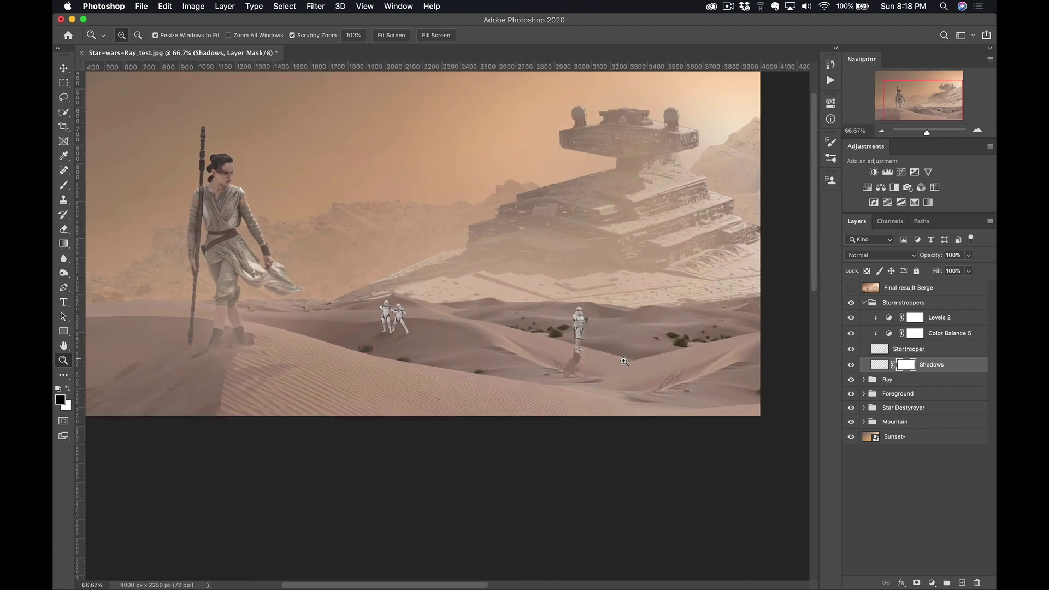
{"action": "left_click", "coordinate": [517, 342]}
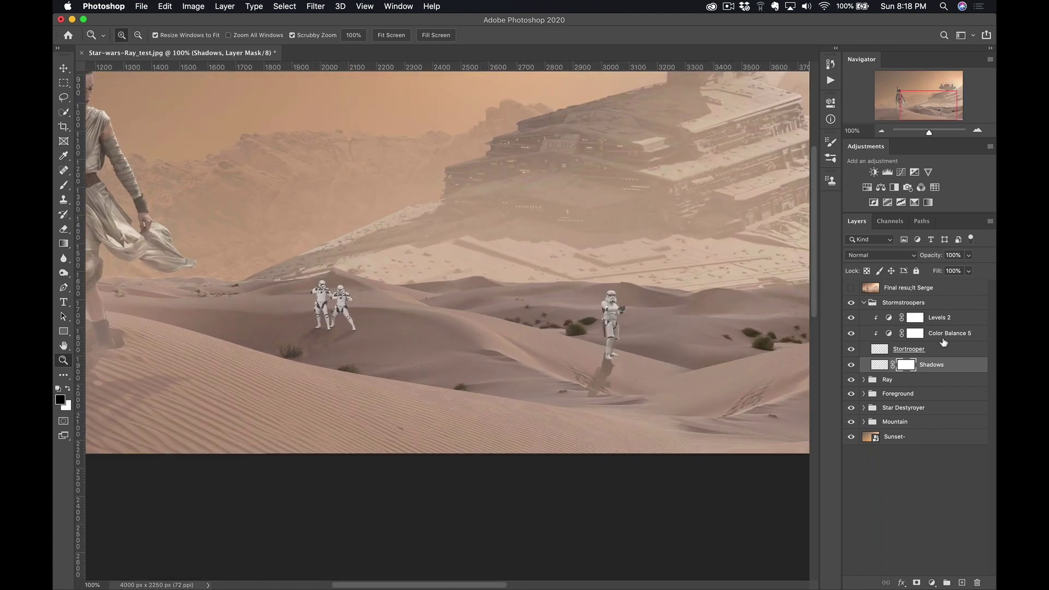
{"action": "left_click", "coordinate": [966, 319]}
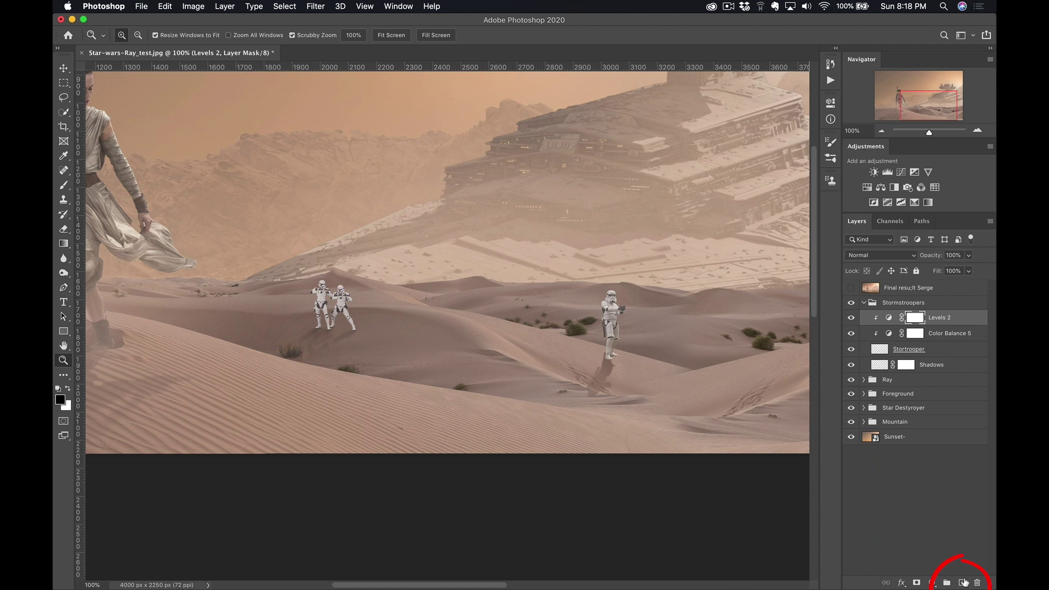
{"action": "left_click", "coordinate": [962, 584]}
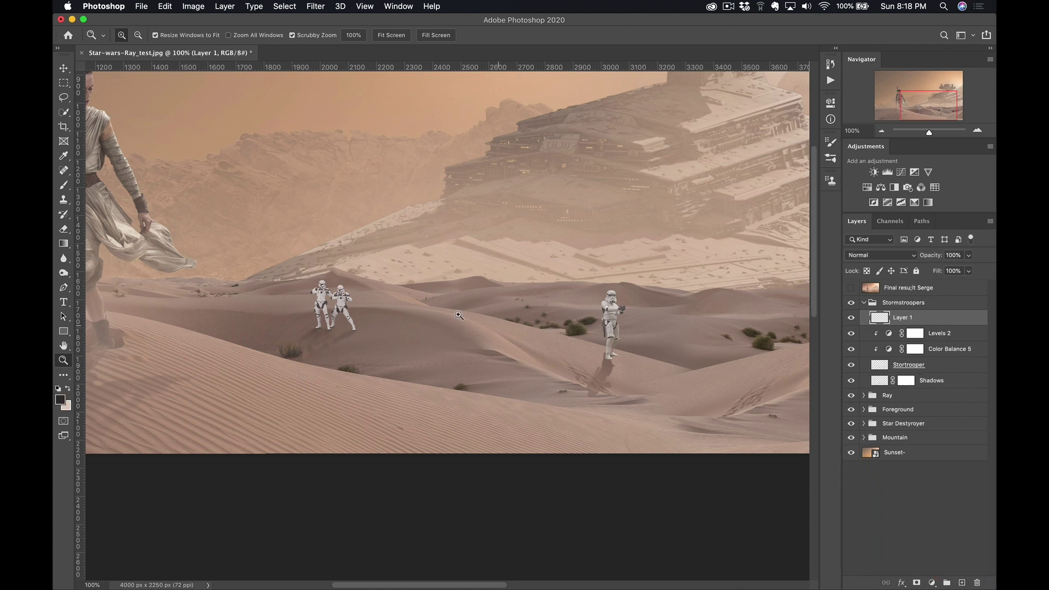
Sample the light sand colour near the wreck and paint haze over the stormtroopers with a 513 px brush at 15% opacity
{"action": "key", "text": "b"}
{"action": "left_click_drag", "start_coordinate": [476, 320], "coordinate": [546, 320]}
{"action": "scroll", "coordinate": [438, 246], "scroll_direction": "down", "scroll_amount": 1}
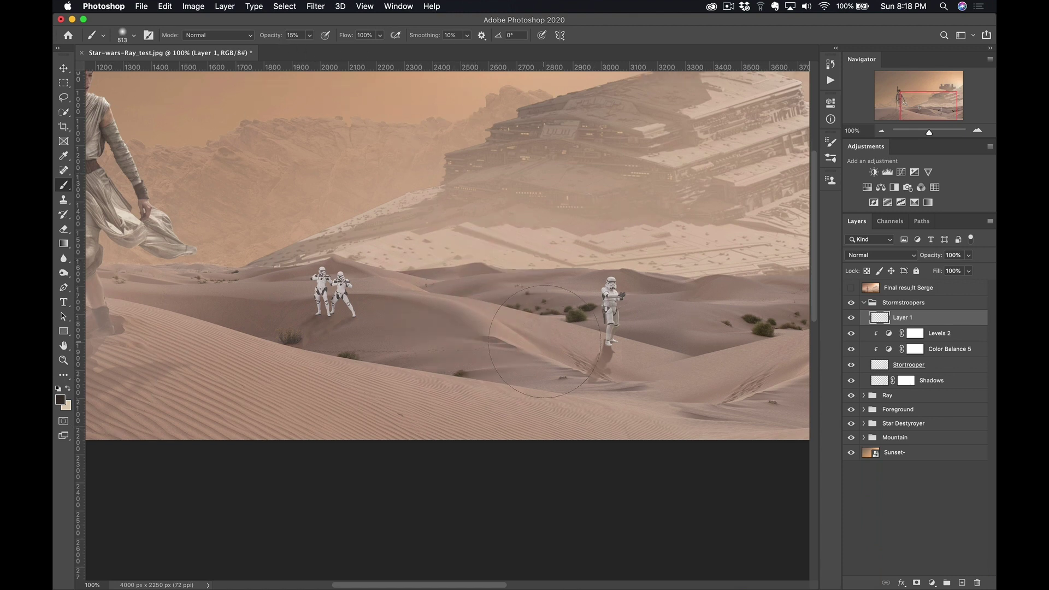
{"action": "left_click", "coordinate": [666, 243], "text": "alt"}
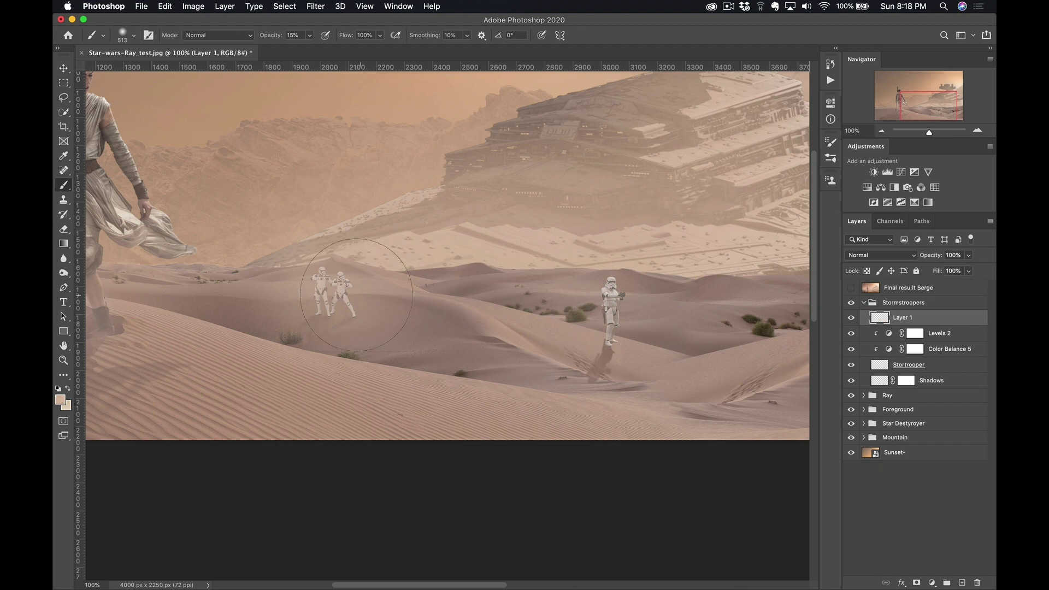
{"action": "key", "text": "z"}
{"action": "left_click", "coordinate": [470, 298], "text": "alt"}
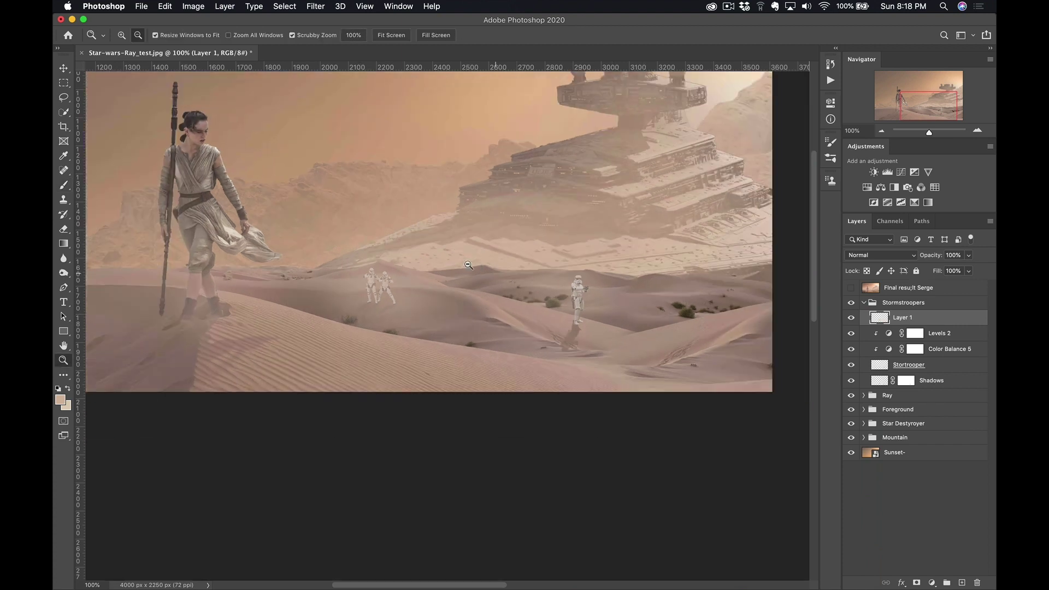
{"action": "left_click", "coordinate": [469, 292], "text": "alt"}
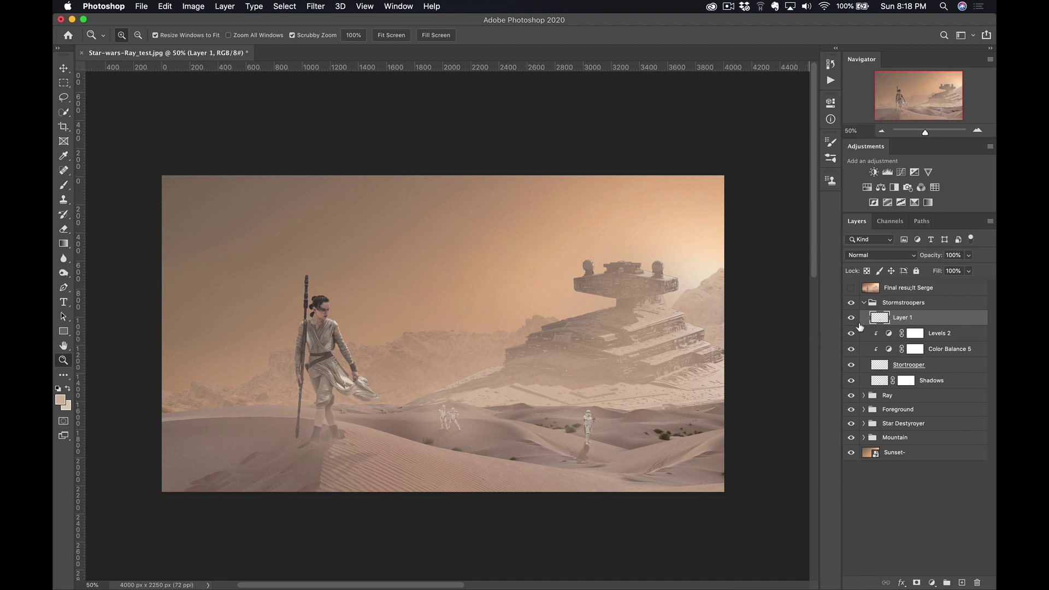
Lower the opacity of the haze layer in the Stormstroopers group to 74% and check the blend across the image
{"action": "key", "text": "b"}
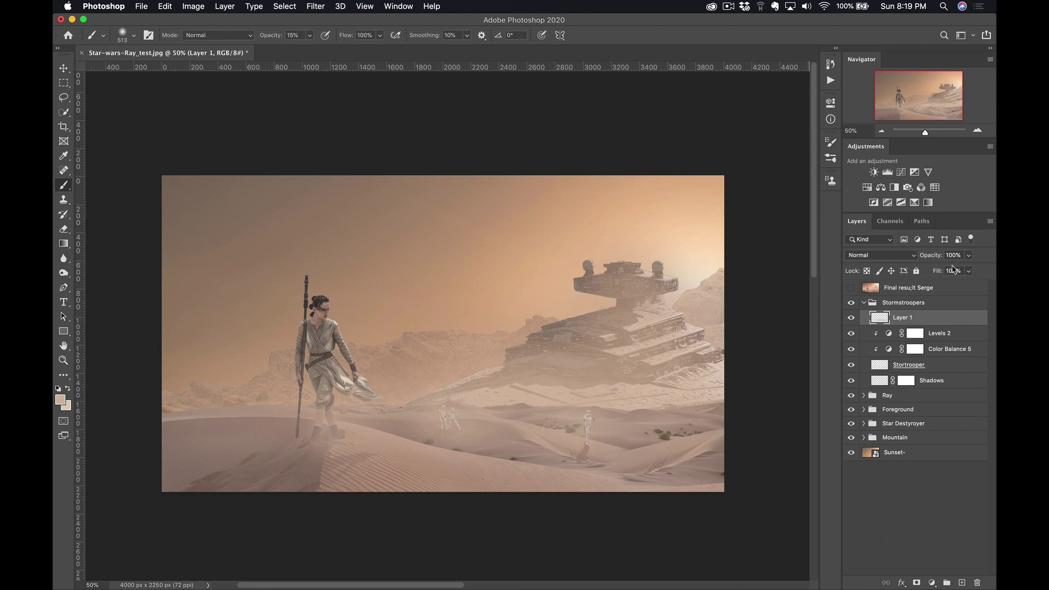
{"action": "left_click_drag", "start_coordinate": [932, 257], "coordinate": [916, 262]}
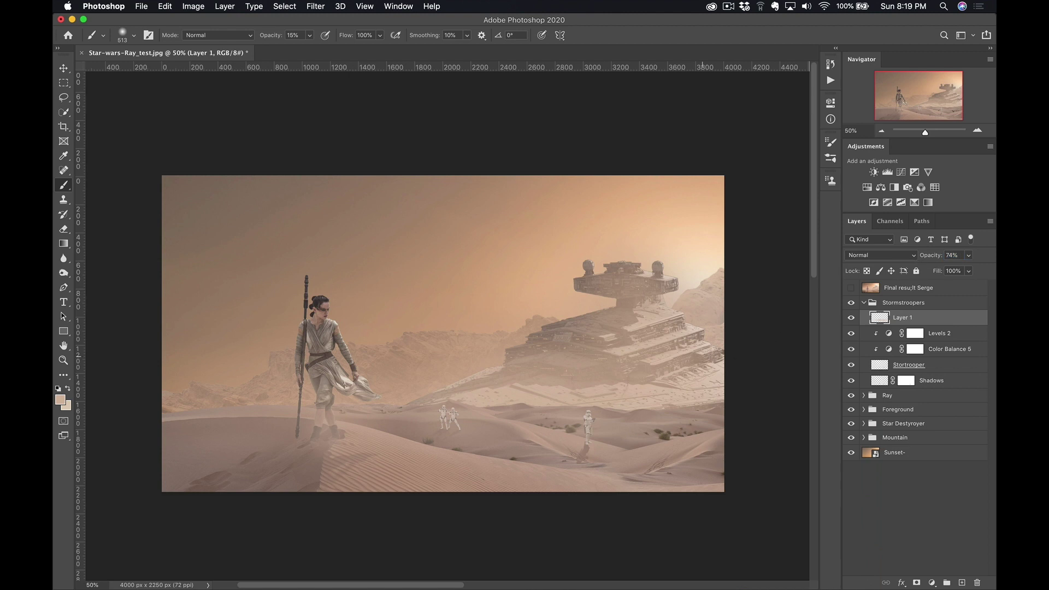
{"action": "key", "text": "z"}
{"action": "left_click", "coordinate": [451, 336], "text": "alt"}
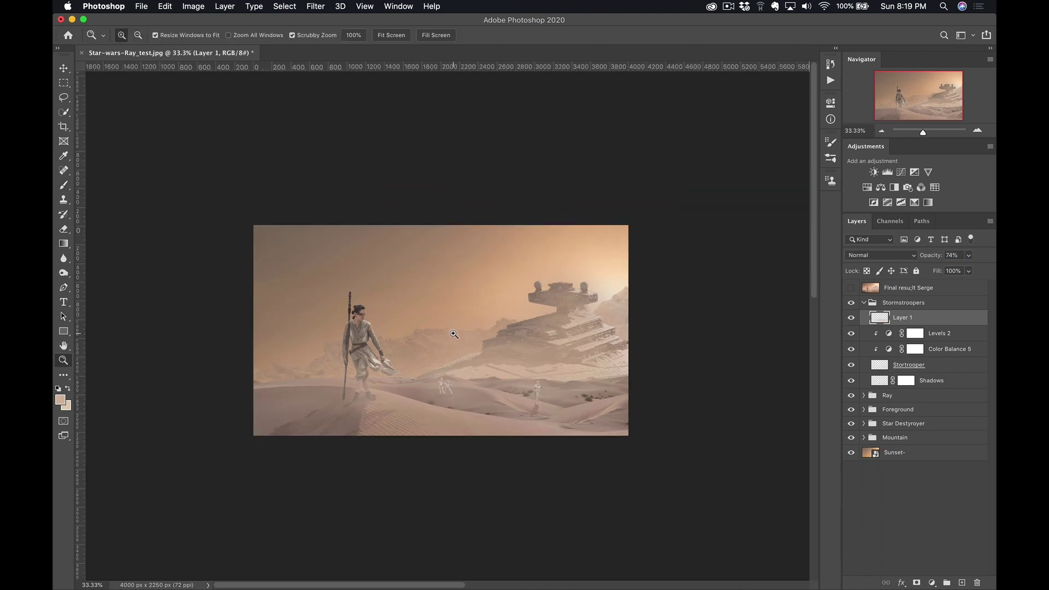
{"action": "left_click", "coordinate": [445, 330]}
{"action": "left_click", "coordinate": [446, 330]}
{"action": "left_click", "coordinate": [446, 330]}
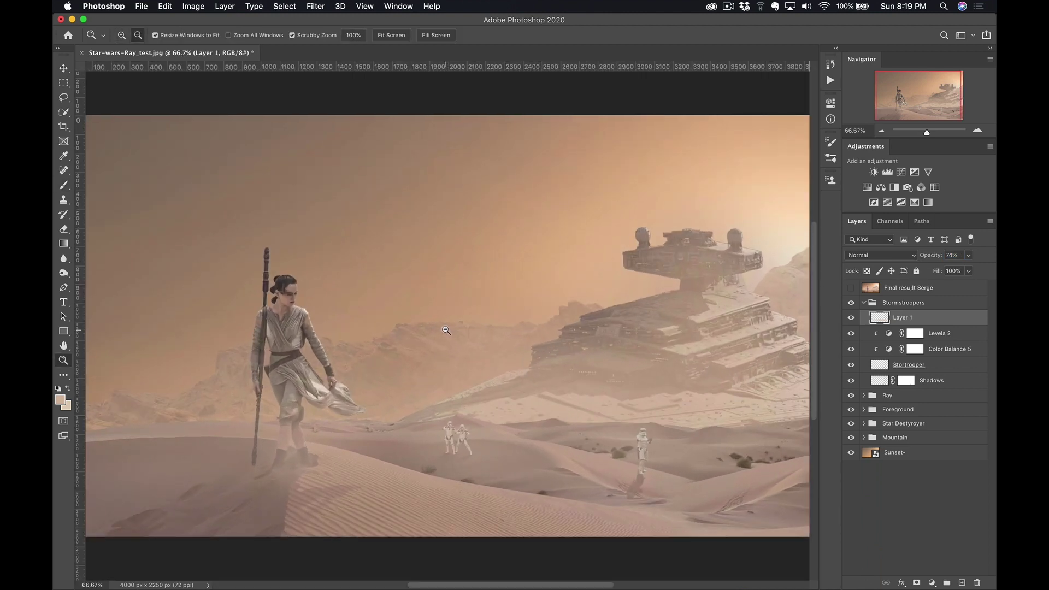
{"action": "left_click", "coordinate": [447, 330], "text": "alt"}
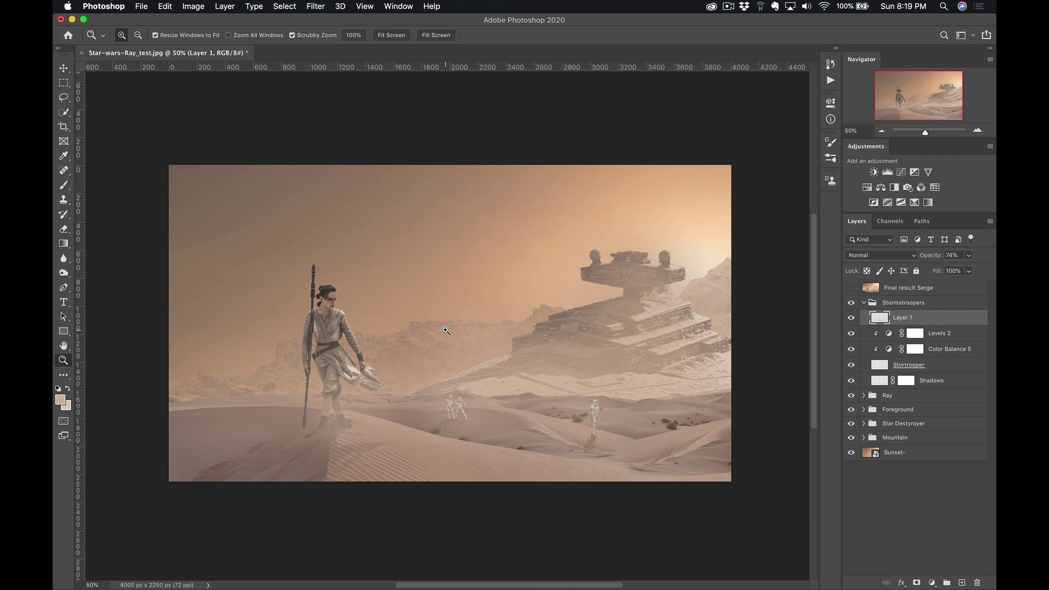
Collapse the Stormstroopers group, then hide the top four groups and show them again one by one to review the composite's build-up
{"action": "left_click", "coordinate": [930, 304]}
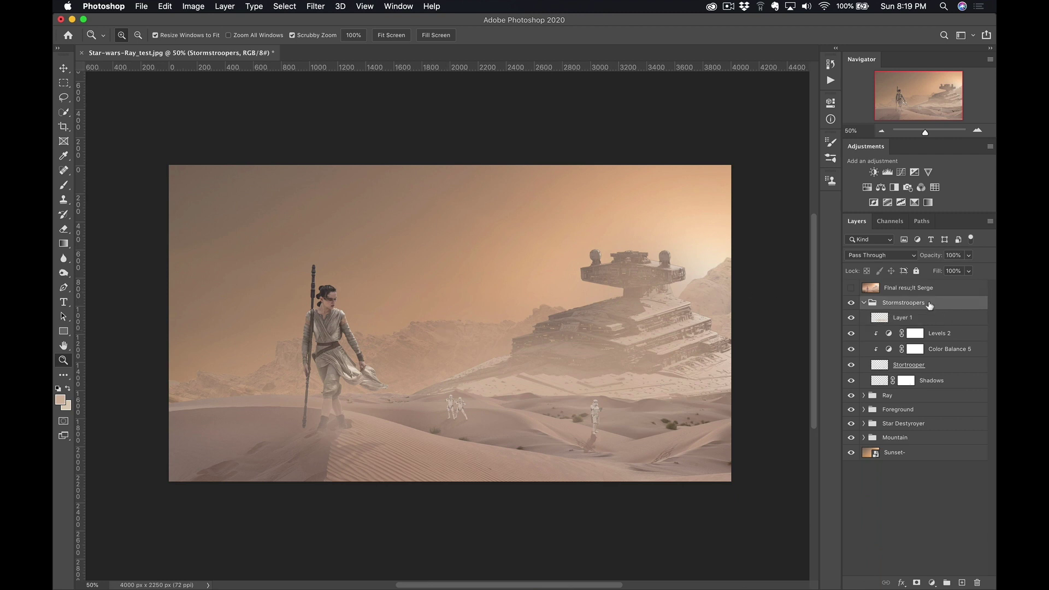
{"action": "left_click", "coordinate": [864, 303]}
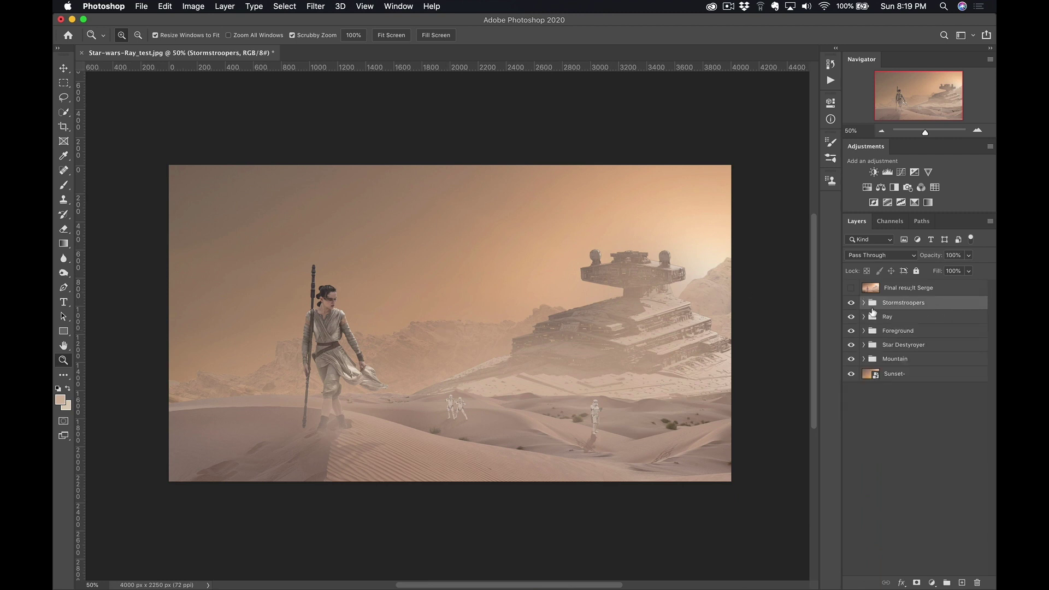
{"action": "left_click_drag", "start_coordinate": [851, 303], "coordinate": [852, 346]}
{"action": "left_click", "coordinate": [853, 346]}
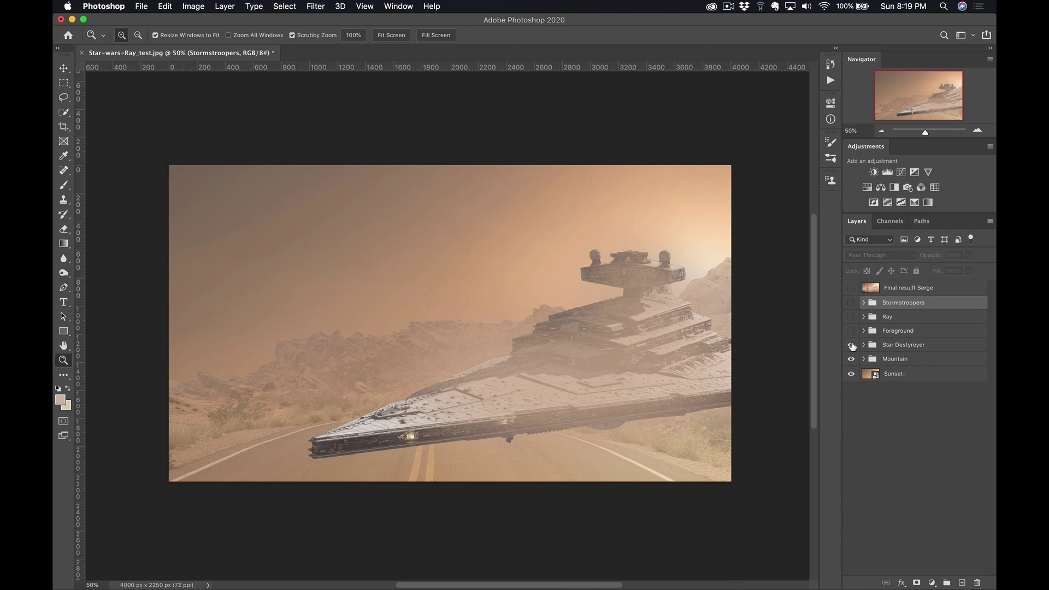
{"action": "left_click", "coordinate": [853, 331]}
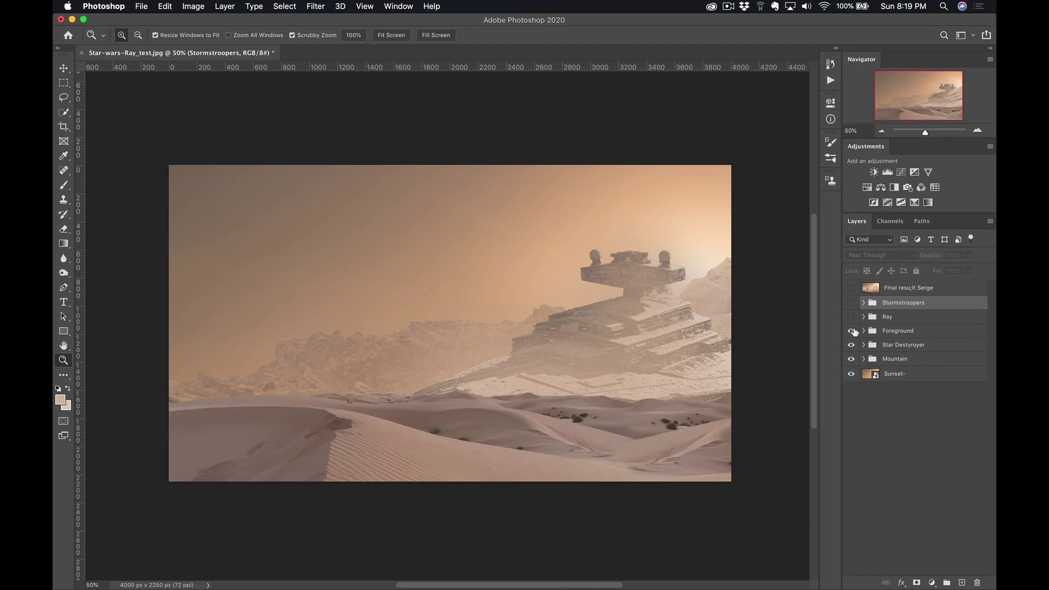
{"action": "left_click", "coordinate": [852, 318]}
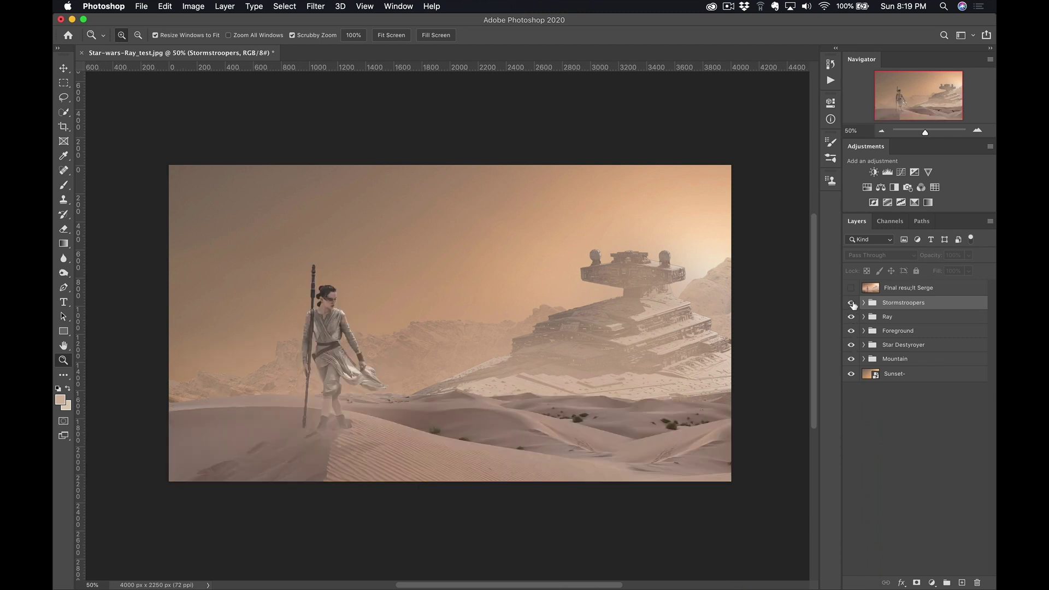
{"action": "left_click", "coordinate": [852, 303]}
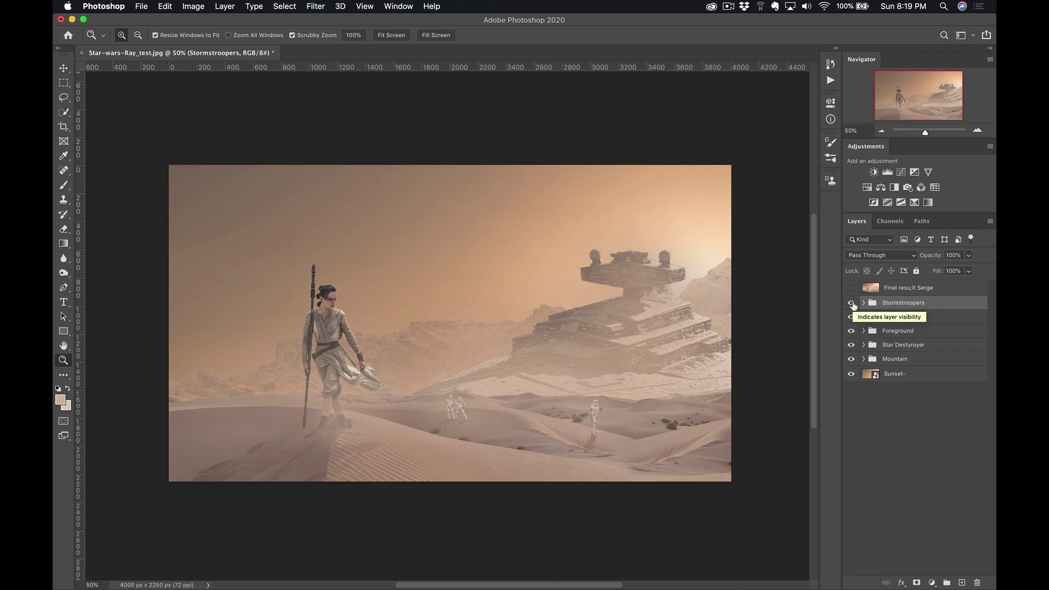
Stamp all visible layers into a new layer above the Stormstroopers group and name it Final result
{"action": "key", "text": "super+alt+shift+e"}
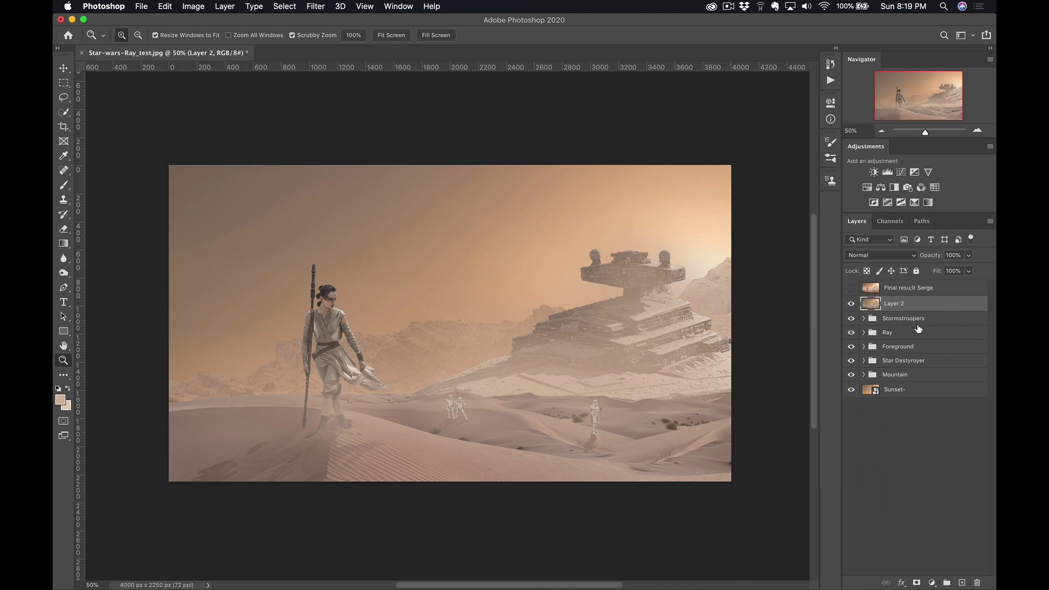
{"action": "double_click", "coordinate": [900, 303]}
{"action": "type", "text": "Final result"}
{"action": "key", "text": "Return"}
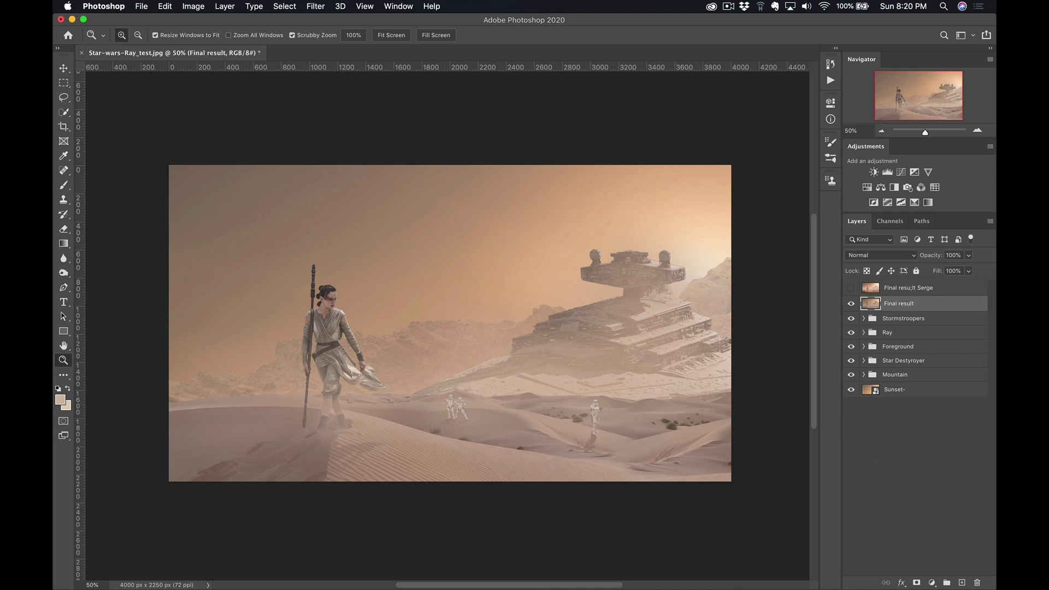
Convert the Final result layer to a smart object and open the Camera Raw Filter on it
{"action": "right_click", "coordinate": [927, 304]}
{"action": "left_click", "coordinate": [877, 253]}
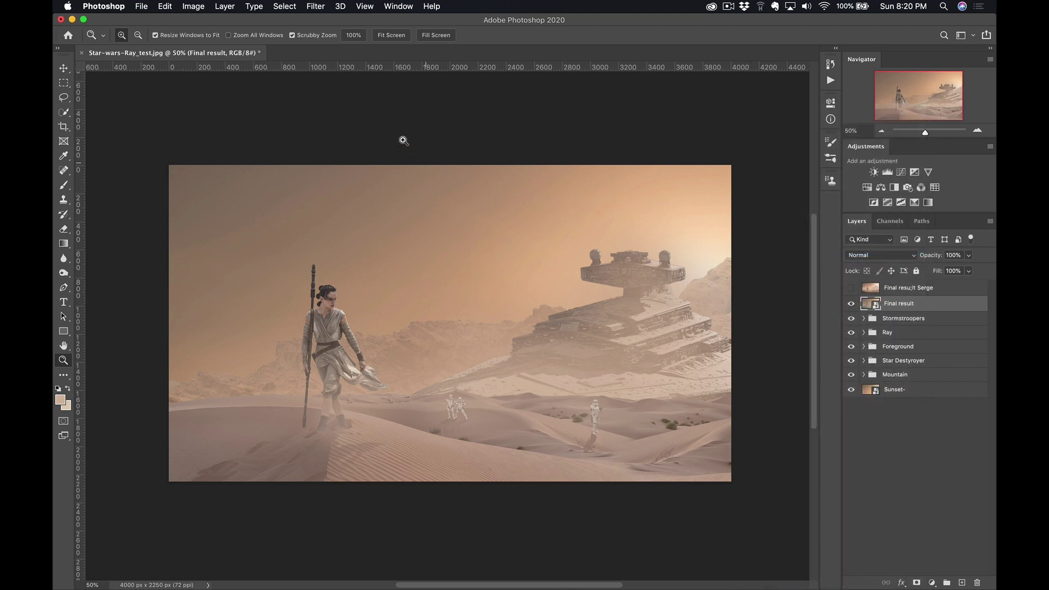
{"action": "left_click", "coordinate": [324, 8]}
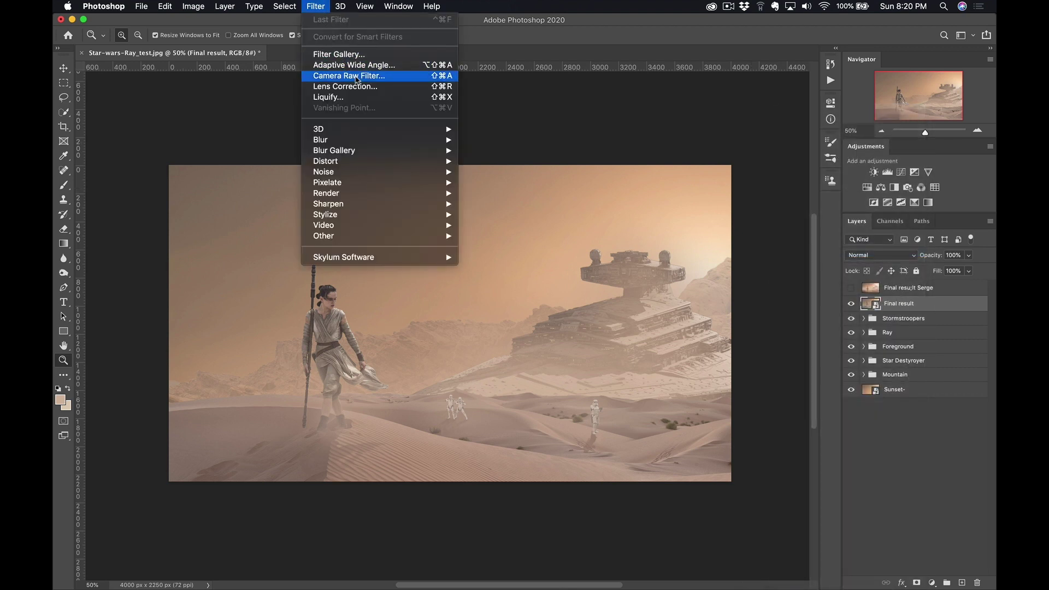
{"action": "left_click", "coordinate": [356, 76]}
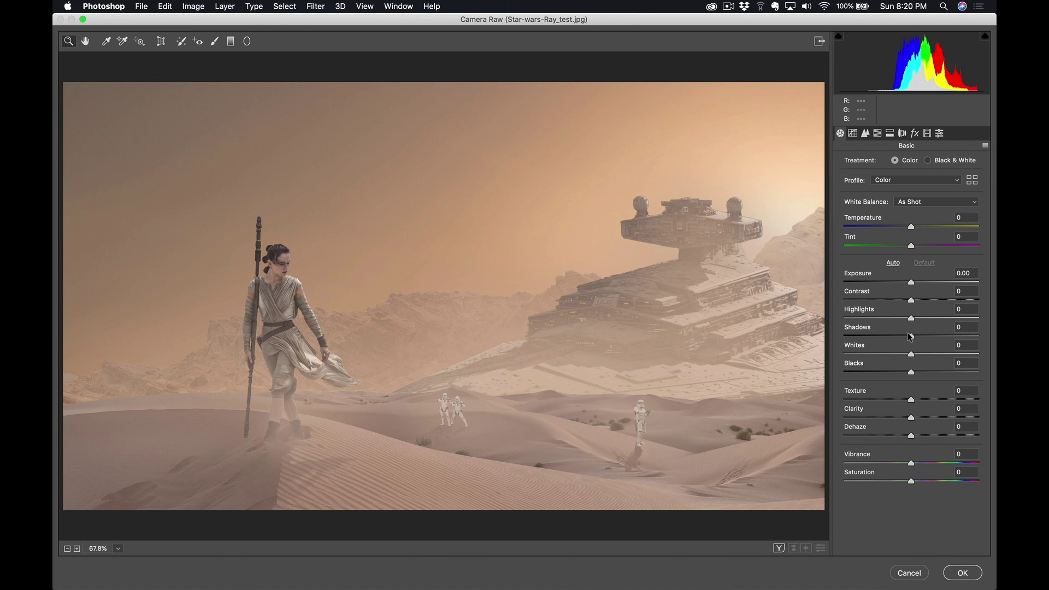
Set the shadows to +100, highlights to -100, whites to +48 and blacks to -53 in the Camera Raw adjustments
{"action": "left_click_drag", "start_coordinate": [911, 336], "coordinate": [979, 336]}
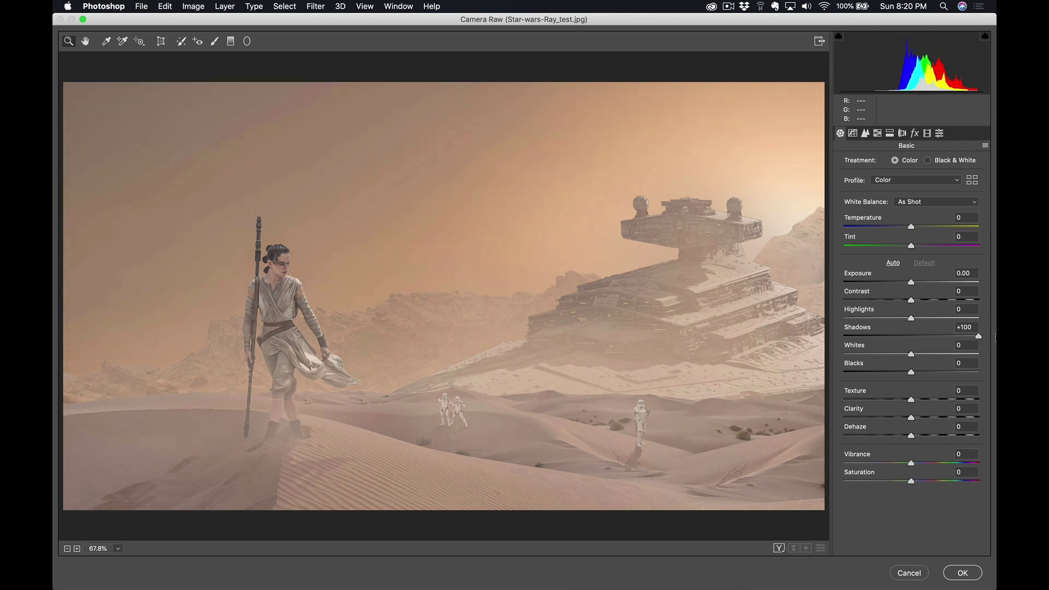
{"action": "left_click_drag", "start_coordinate": [912, 318], "coordinate": [774, 325]}
{"action": "left_click_drag", "start_coordinate": [911, 372], "coordinate": [942, 355]}
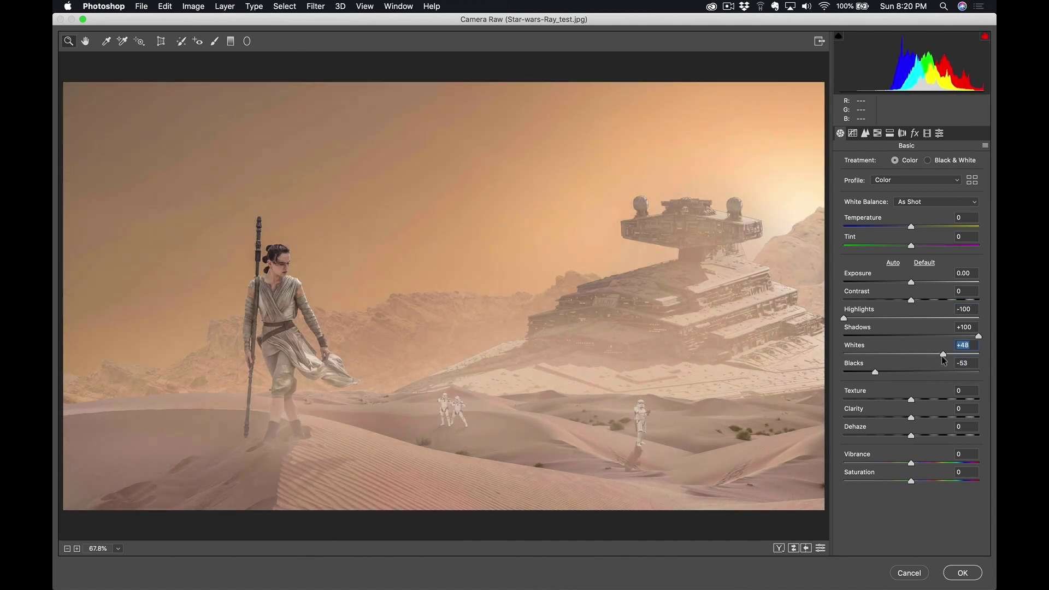
Set the tint to +15, vibrance to -12, contrast to +30 and highlights to -57, and lower the exposure slightly
{"action": "left_click_drag", "start_coordinate": [912, 246], "coordinate": [922, 248]}
{"action": "left_click_drag", "start_coordinate": [915, 465], "coordinate": [904, 465]}
{"action": "mouse_move", "coordinate": [912, 300]}
{"action": "left_mouse_down"}
{"action": "mouse_move", "coordinate": [933, 302]}
{"action": "mouse_move", "coordinate": [909, 282]}
{"action": "left_mouse_up"}
{"action": "left_click", "coordinate": [874, 318]}
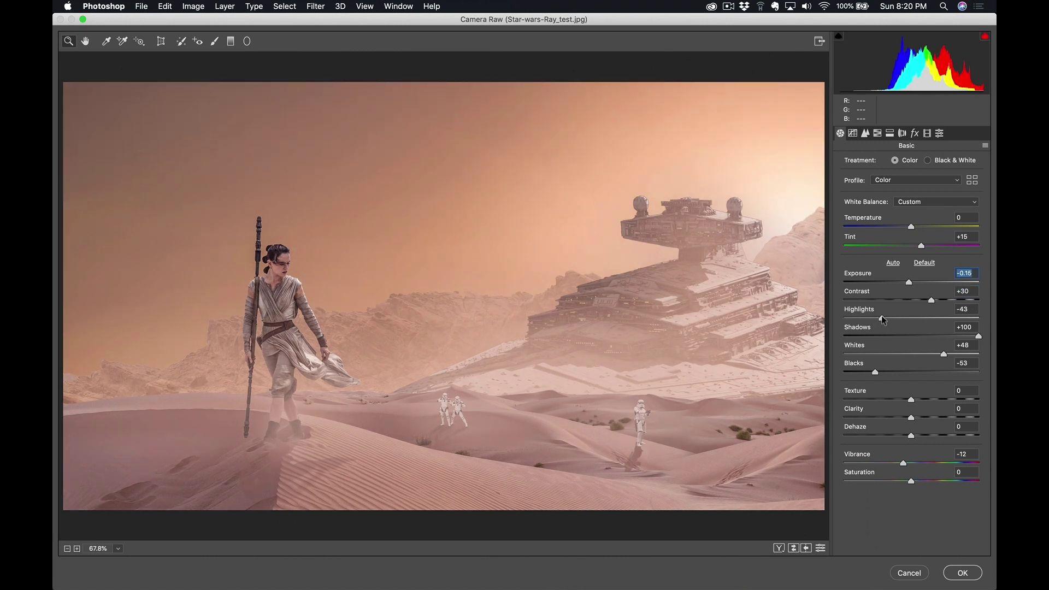
Set the blacks to -55, texture to +8, clarity to -14 and exposure to -0.10
{"action": "left_click_drag", "start_coordinate": [909, 284], "coordinate": [911, 285]}
{"action": "left_click_drag", "start_coordinate": [874, 374], "coordinate": [873, 374]}
{"action": "mouse_move", "coordinate": [912, 403]}
{"action": "left_mouse_down"}
{"action": "mouse_move", "coordinate": [924, 401]}
{"action": "mouse_move", "coordinate": [903, 421]}
{"action": "left_mouse_up"}
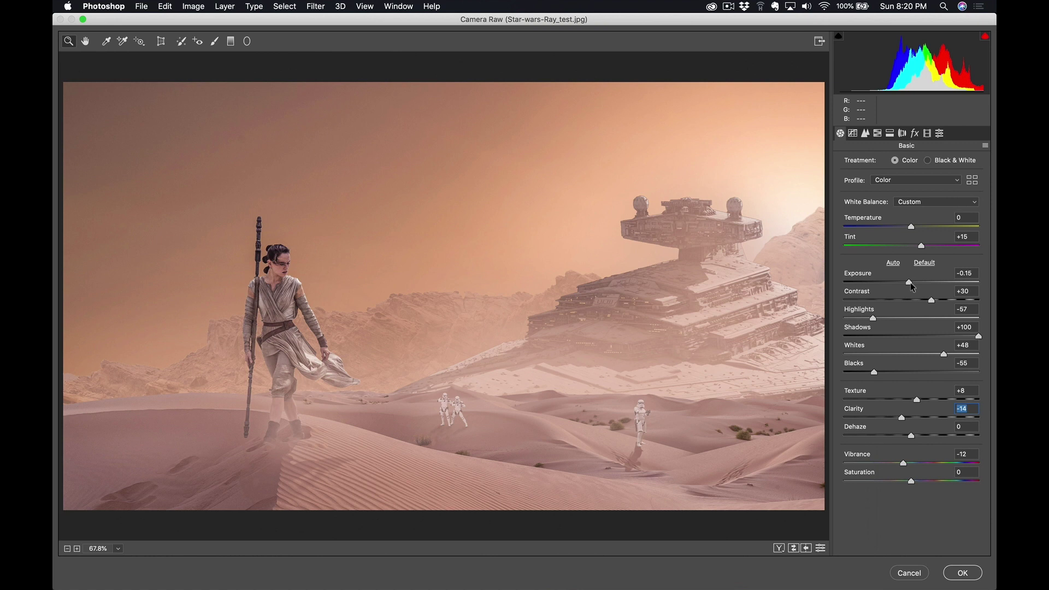
{"action": "left_click_drag", "start_coordinate": [912, 285], "coordinate": [912, 285]}
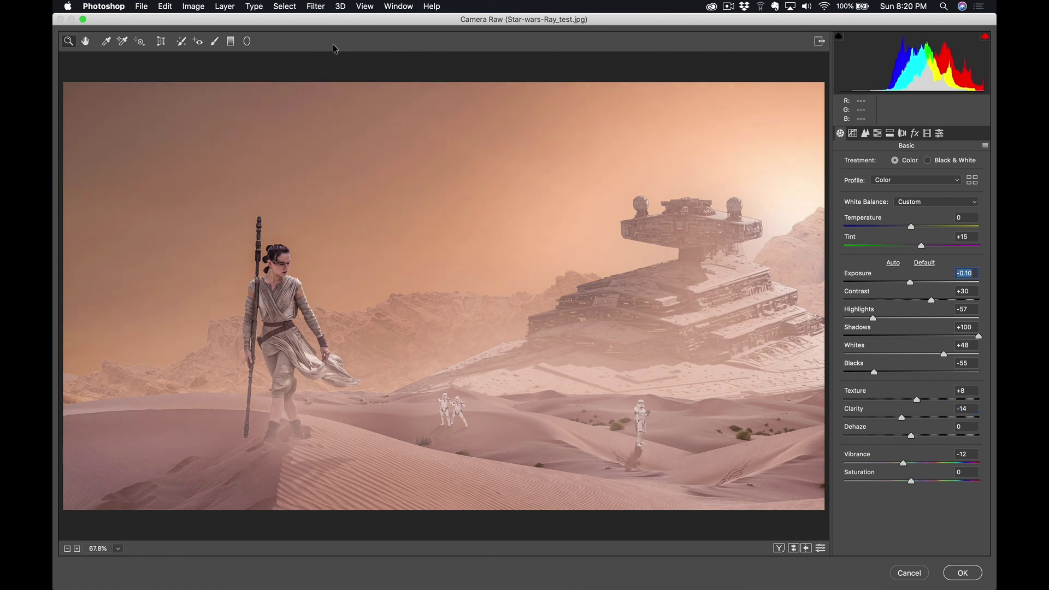
Darken the foreground dunes with a graduated filter at exposure -0.50, running from near the image's lower edge up to the wreck's base
{"action": "left_click", "coordinate": [231, 41]}
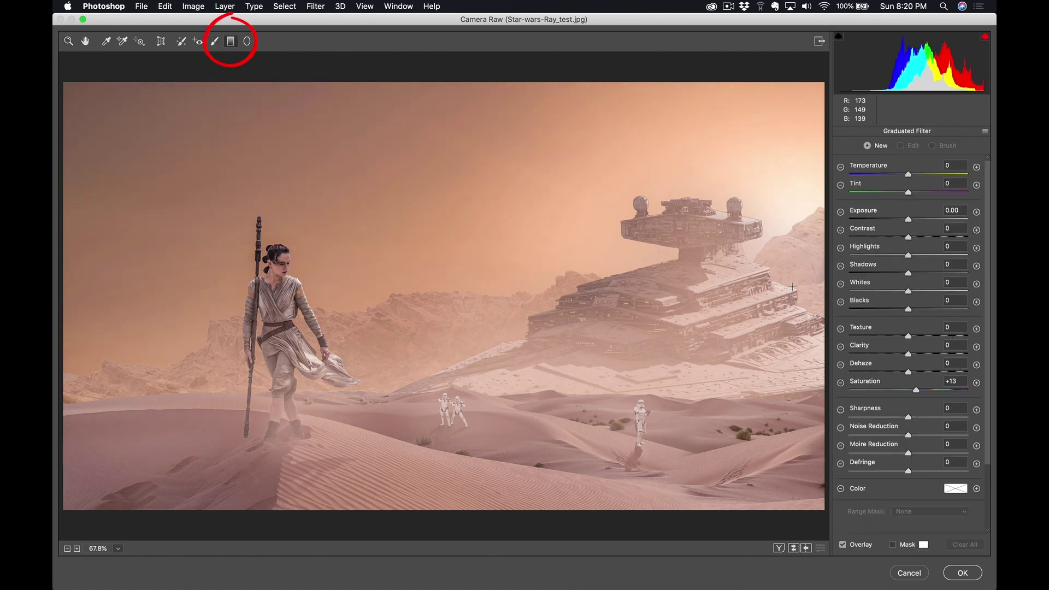
{"action": "left_click", "coordinate": [840, 211]}
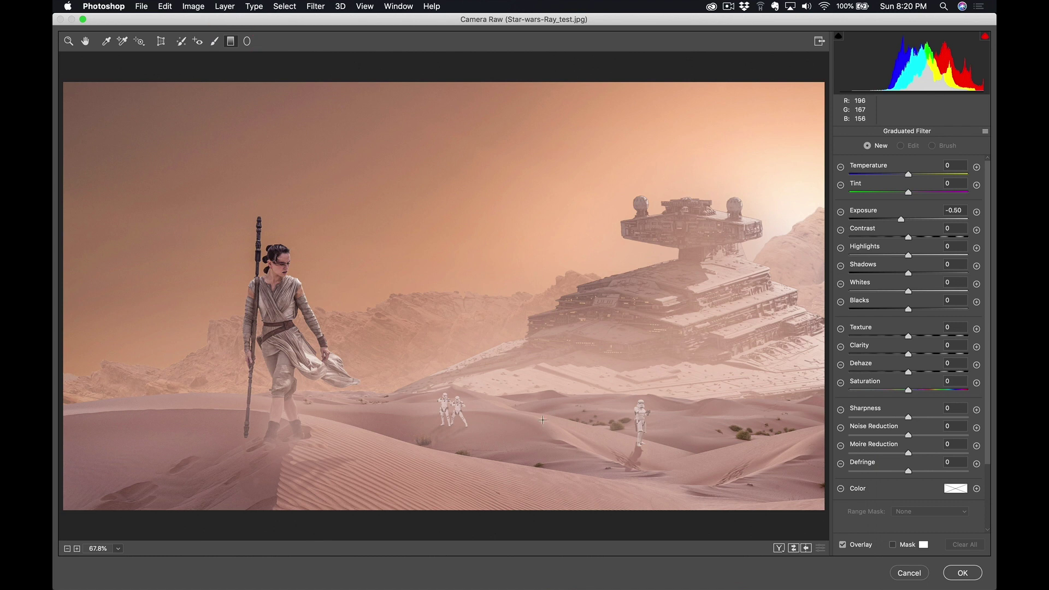
{"action": "left_click_drag", "start_coordinate": [477, 489], "coordinate": [478, 370]}
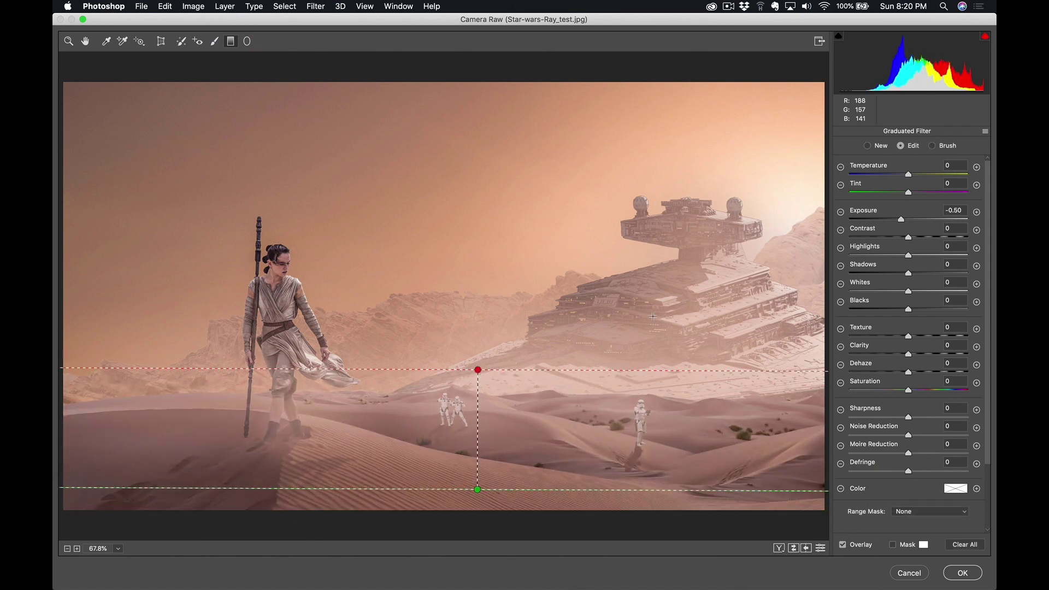
Set the overall temperature to +6 and tint to +21, reset the exposure to 0.00, and apply the Camera Raw Filter
{"action": "left_click", "coordinate": [86, 42]}
{"action": "mouse_move", "coordinate": [911, 246]}
{"action": "left_mouse_down"}
{"action": "mouse_move", "coordinate": [930, 251]}
{"action": "mouse_move", "coordinate": [915, 230]}
{"action": "left_mouse_up"}
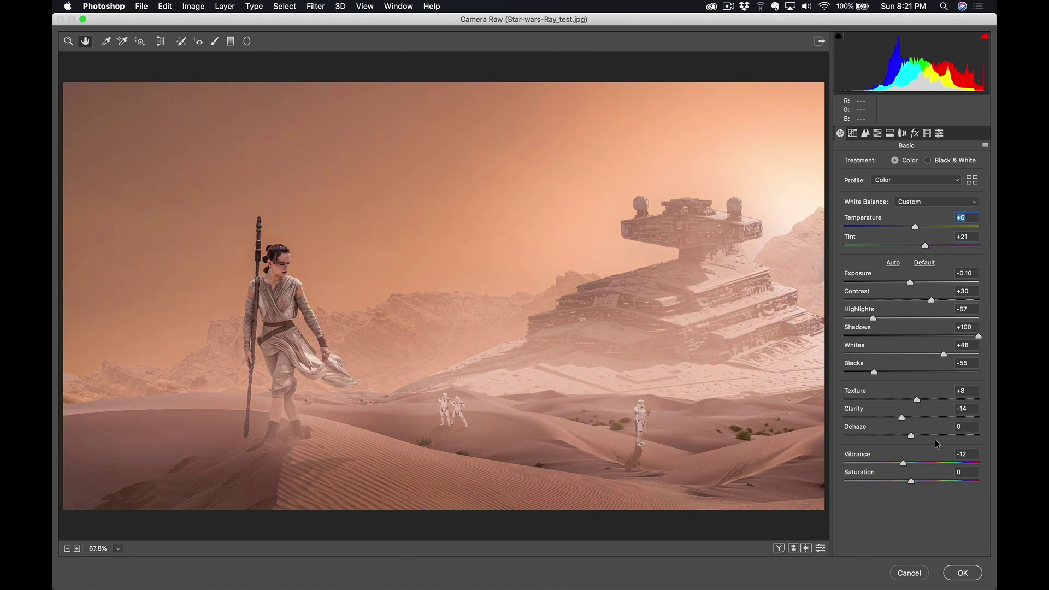
{"action": "left_click_drag", "start_coordinate": [909, 466], "coordinate": [908, 466]}
{"action": "left_click_drag", "start_coordinate": [910, 283], "coordinate": [916, 285]}
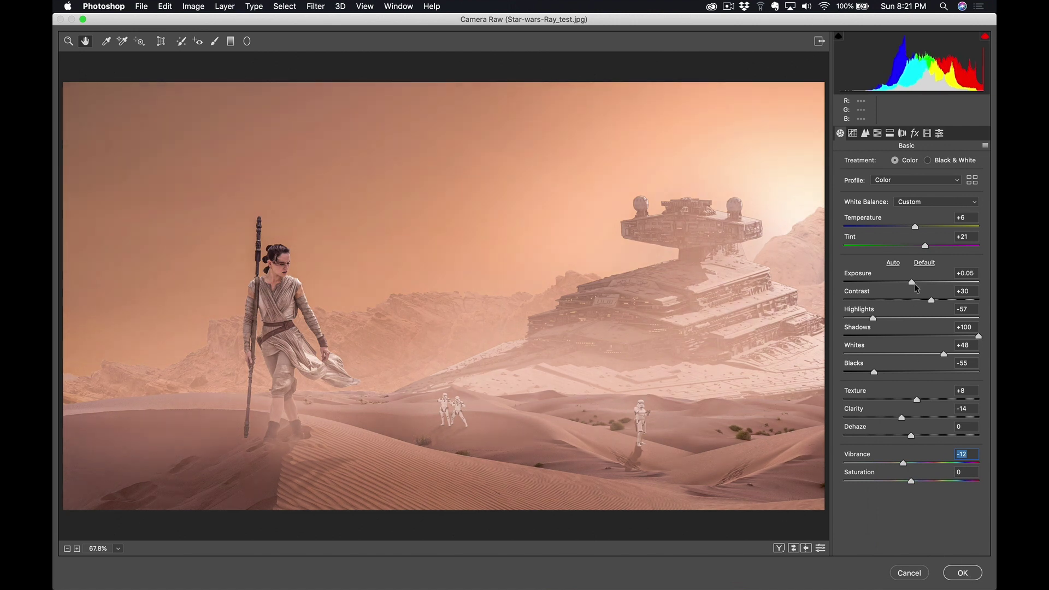
{"action": "double_click", "coordinate": [912, 282]}
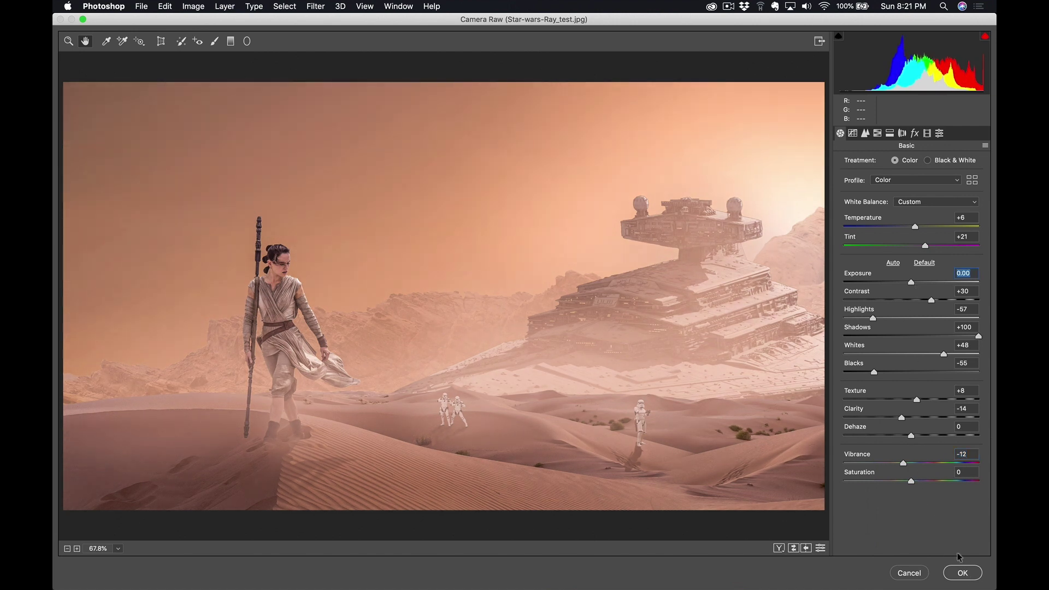
{"action": "left_click", "coordinate": [966, 574]}
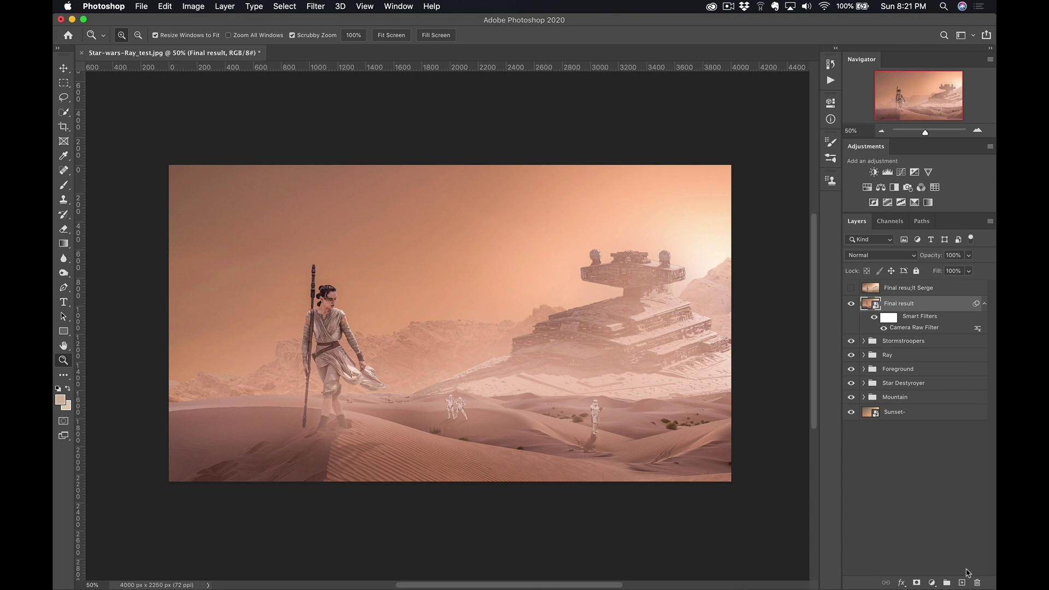
Toggle the visibility of the Final result layer and of the reference image layer above it to compare the two versions
{"action": "left_click", "coordinate": [851, 304]}
{"action": "left_click", "coordinate": [851, 304]}
{"action": "left_click", "coordinate": [850, 288]}
{"action": "left_click", "coordinate": [851, 288]}
{"action": "left_click", "coordinate": [851, 288]}
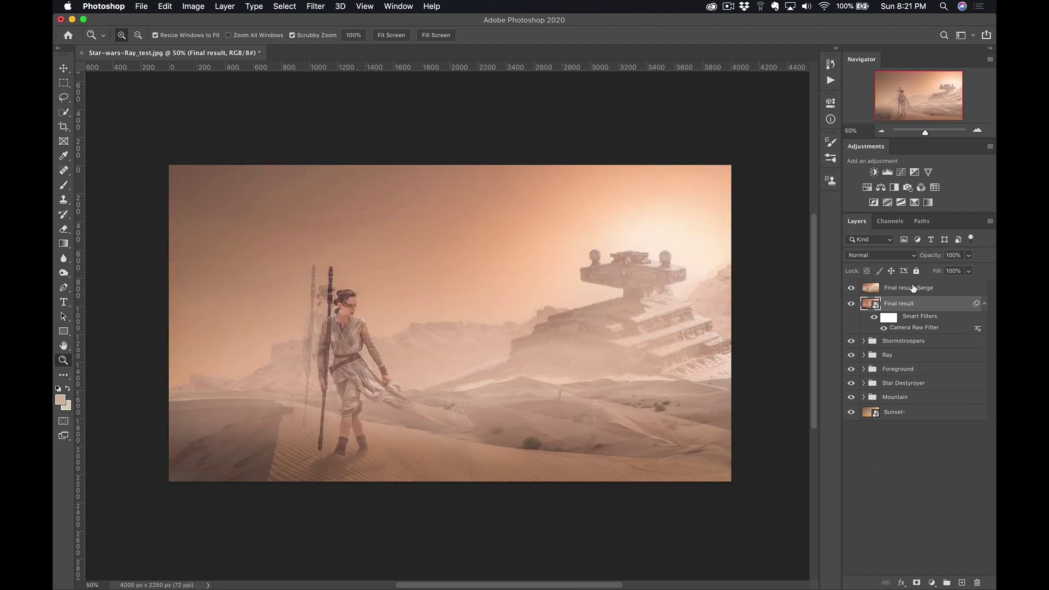
{"action": "left_click", "coordinate": [907, 288]}
{"action": "left_click_drag", "start_coordinate": [932, 256], "coordinate": [995, 255]}
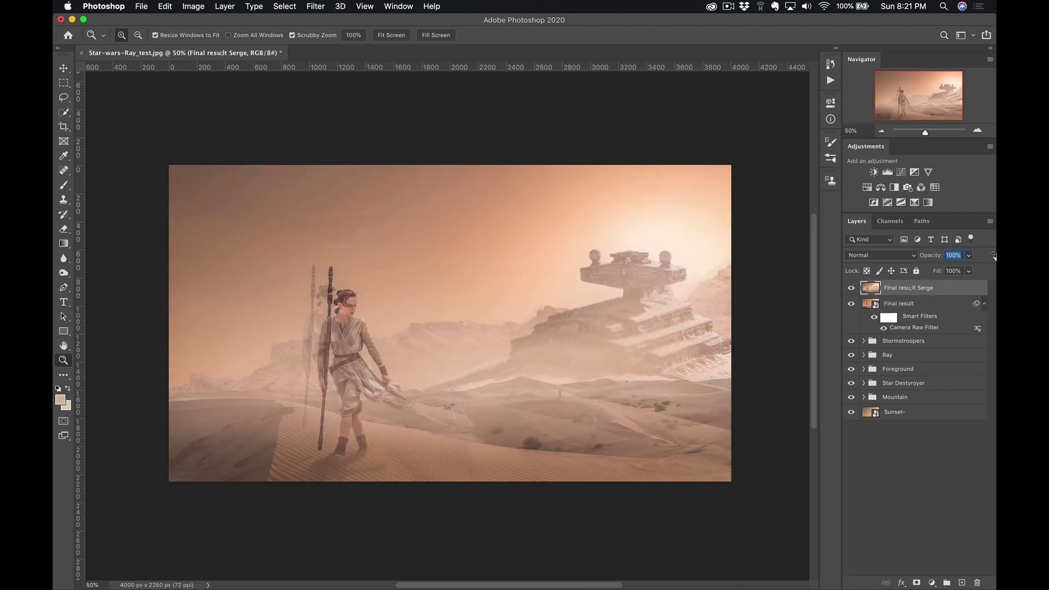
{"action": "left_click", "coordinate": [851, 289]}
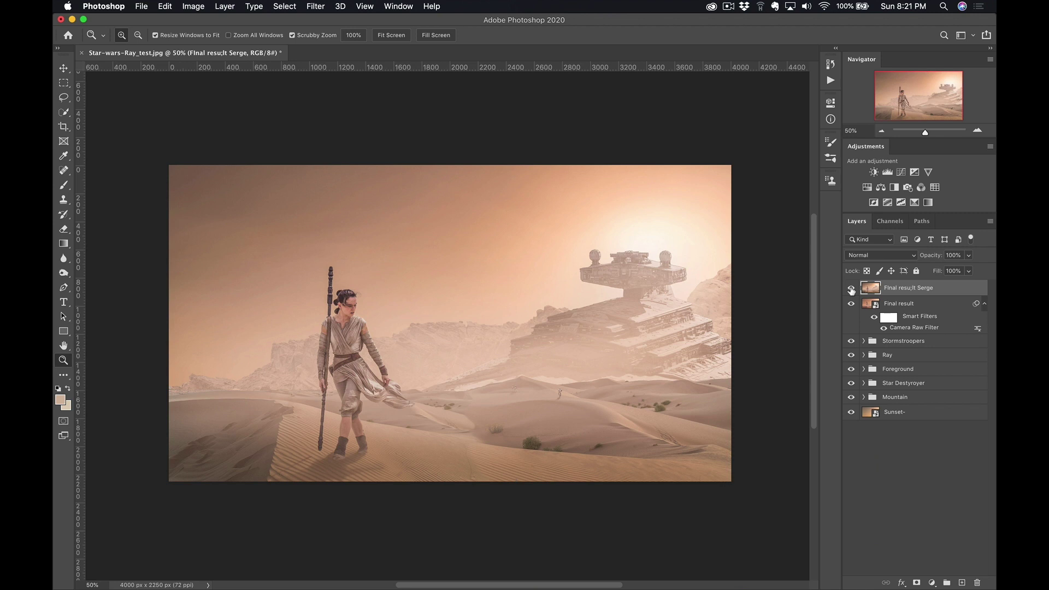
{"action": "left_click", "coordinate": [851, 289]}
{"action": "left_click", "coordinate": [851, 290]}
{"action": "left_click", "coordinate": [851, 289]}
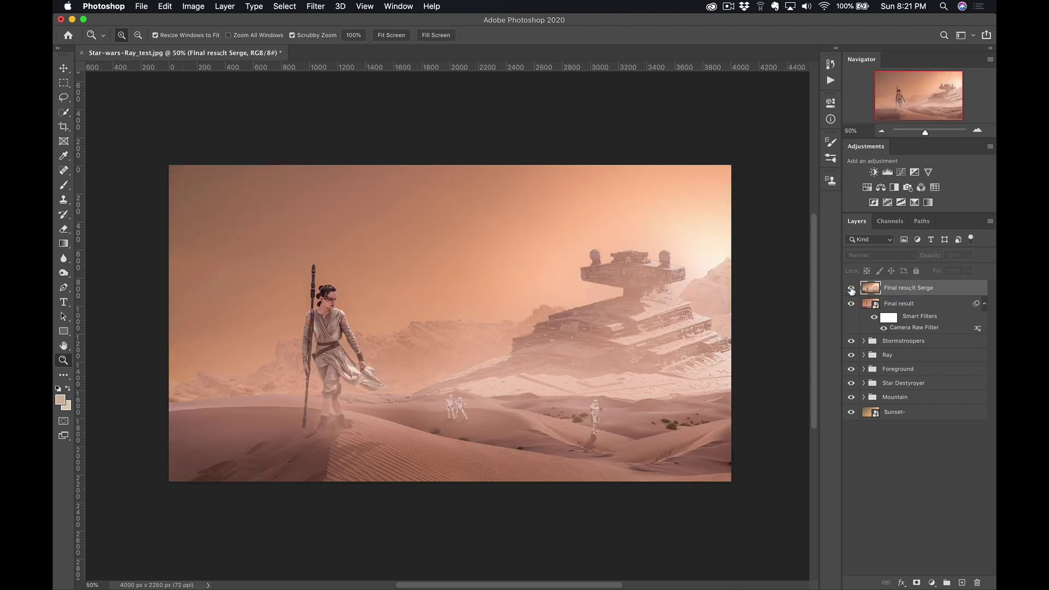
{"action": "left_click", "coordinate": [851, 289]}
{"action": "left_click", "coordinate": [852, 289]}
Reopen the Camera Raw smart filter on the Final result layer and set the tint to +12 and temperature to +5
{"action": "double_click", "coordinate": [921, 329]}
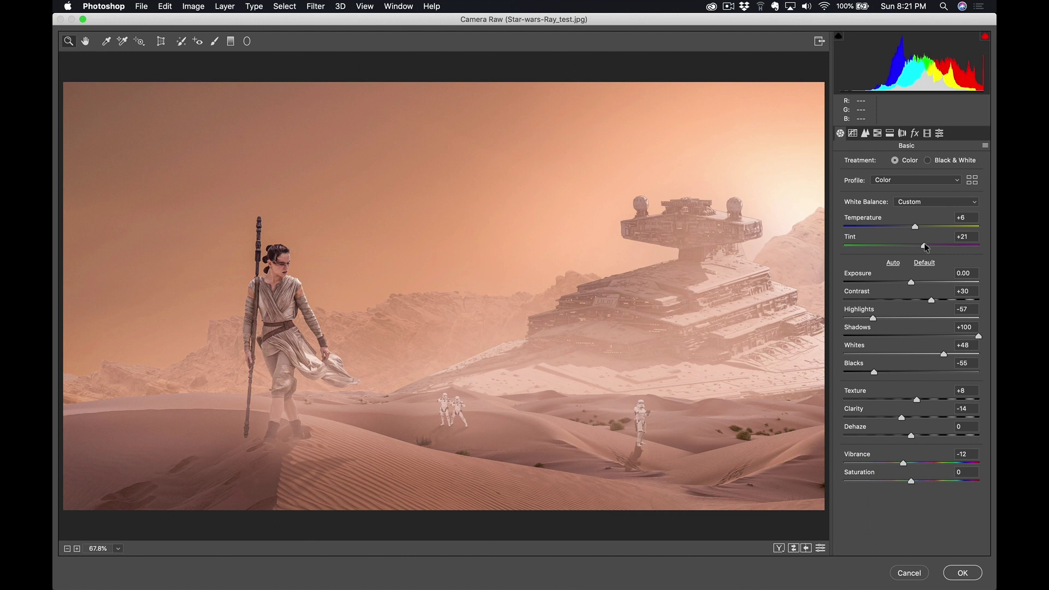
{"action": "left_click_drag", "start_coordinate": [925, 248], "coordinate": [919, 247]}
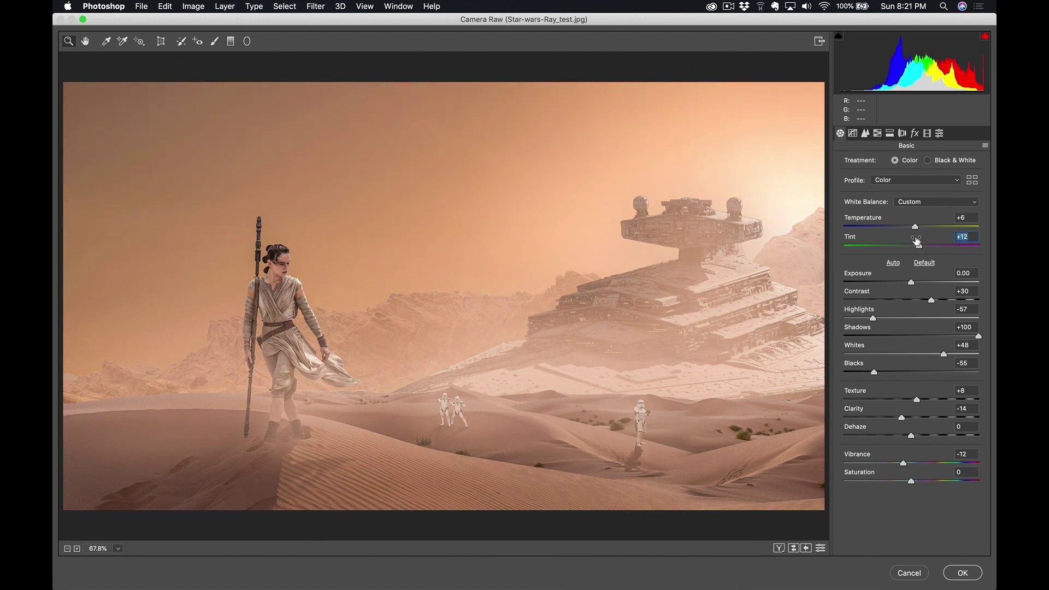
{"action": "left_click_drag", "start_coordinate": [916, 230], "coordinate": [915, 232]}
{"action": "left_click", "coordinate": [962, 572]}
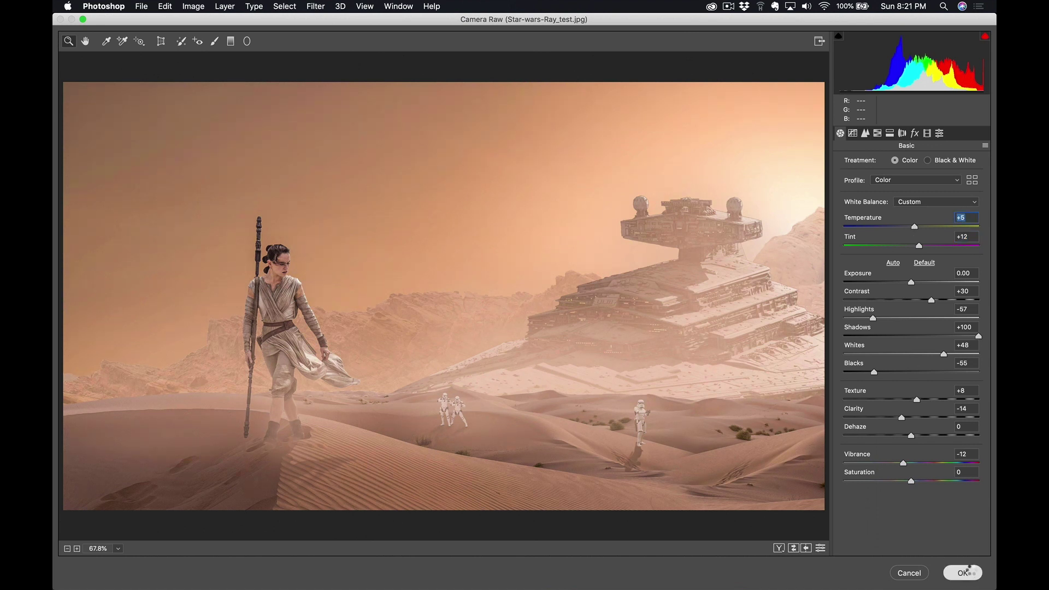
Examine the finished composite enlarged in full-screen mode
{"action": "key", "text": "f"}
{"action": "key", "text": "f"}
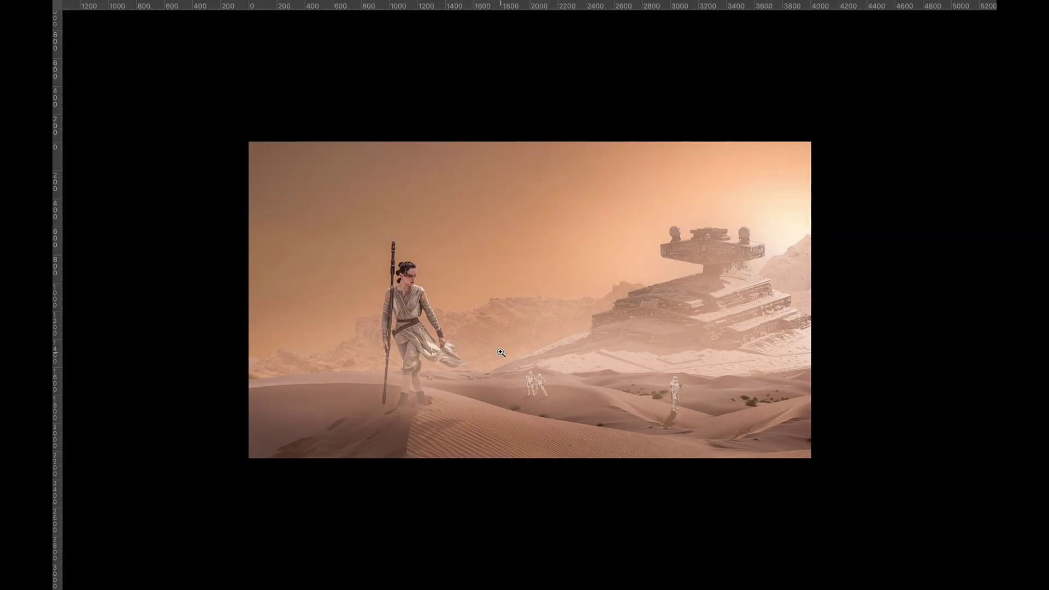
{"action": "key", "text": "super+equal"}
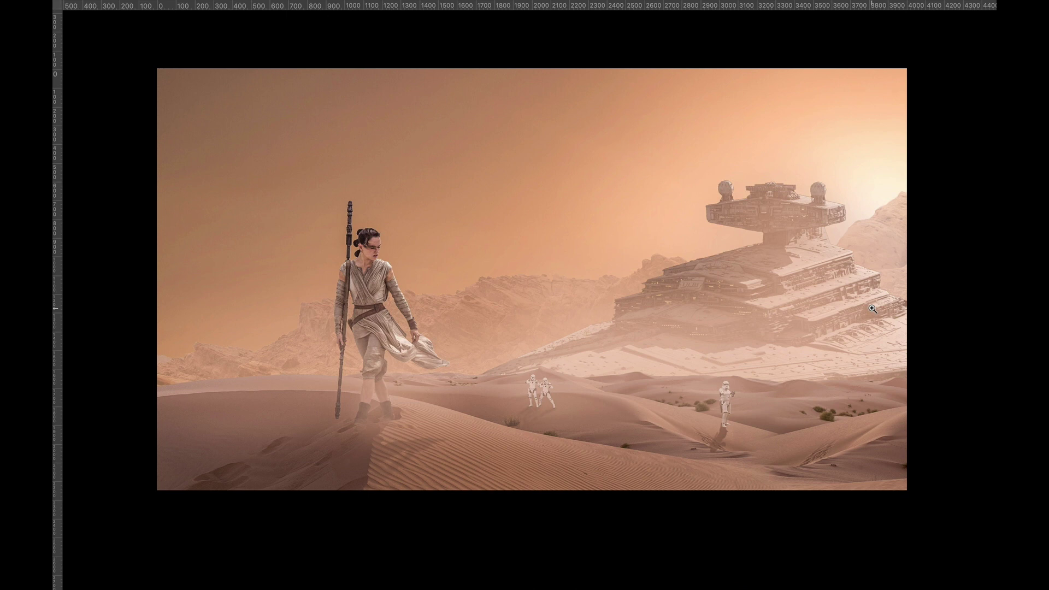